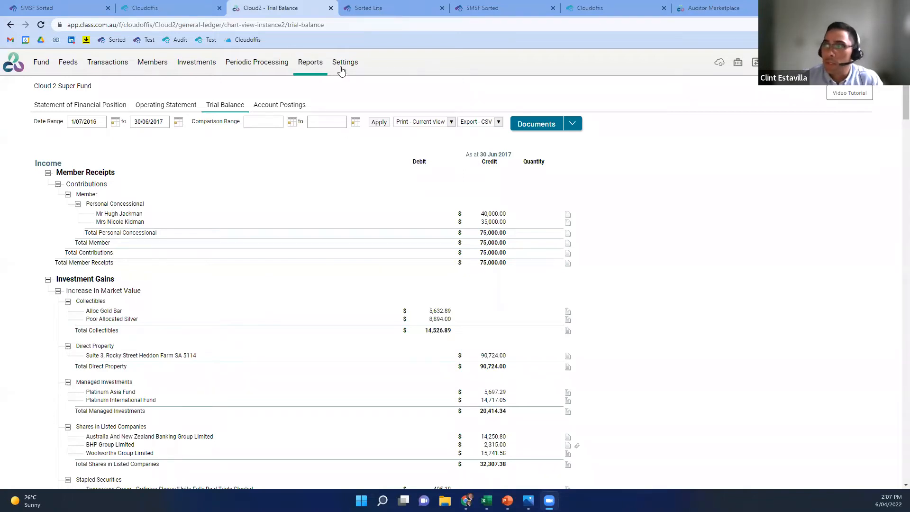
Open the document view for Cloud 2 Super Fund from its trial balance report.
mouse_move(346, 64)
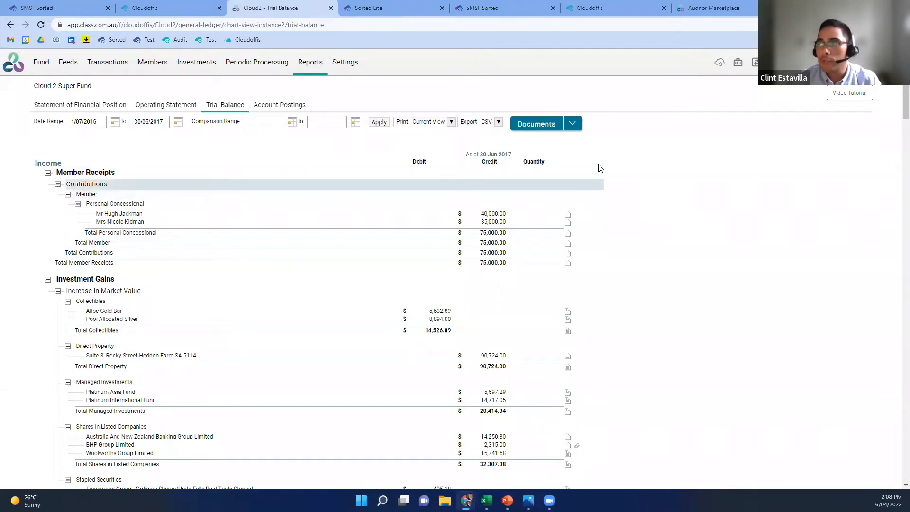
left_click(574, 123)
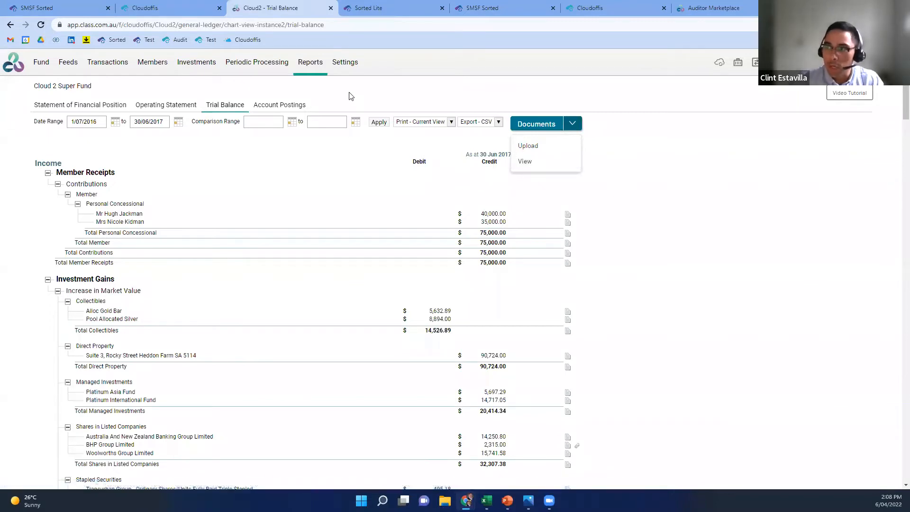
left_click(569, 125)
left_click(569, 125)
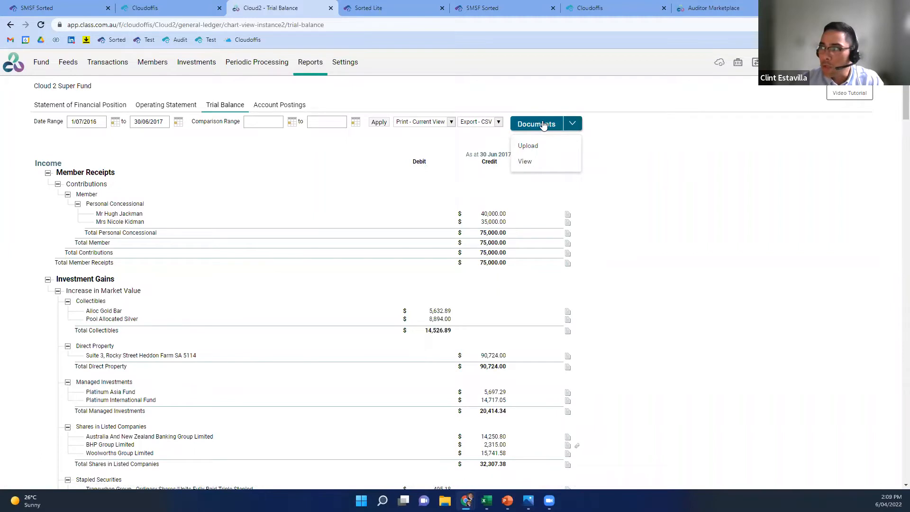
left_click(531, 164)
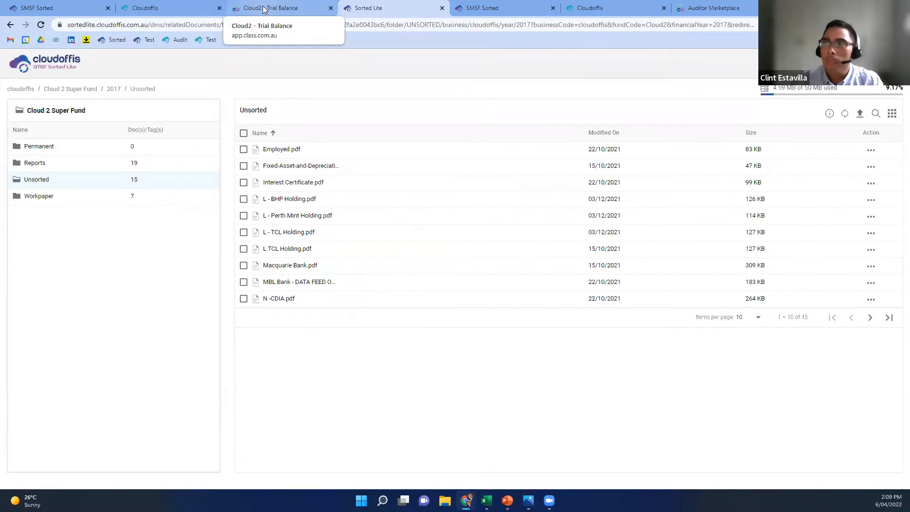
Look through the fund's Reports, Unsorted and Workpaper document folders.
left_click(45, 165)
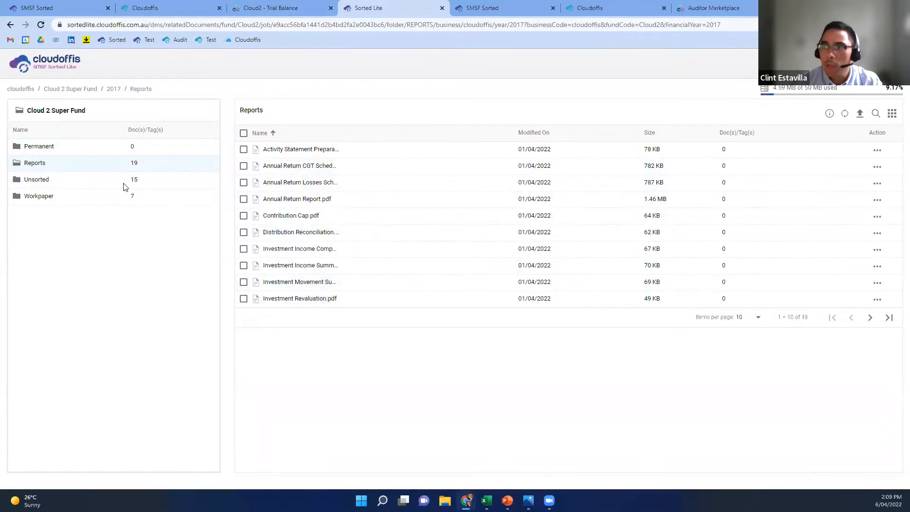
left_click(42, 185)
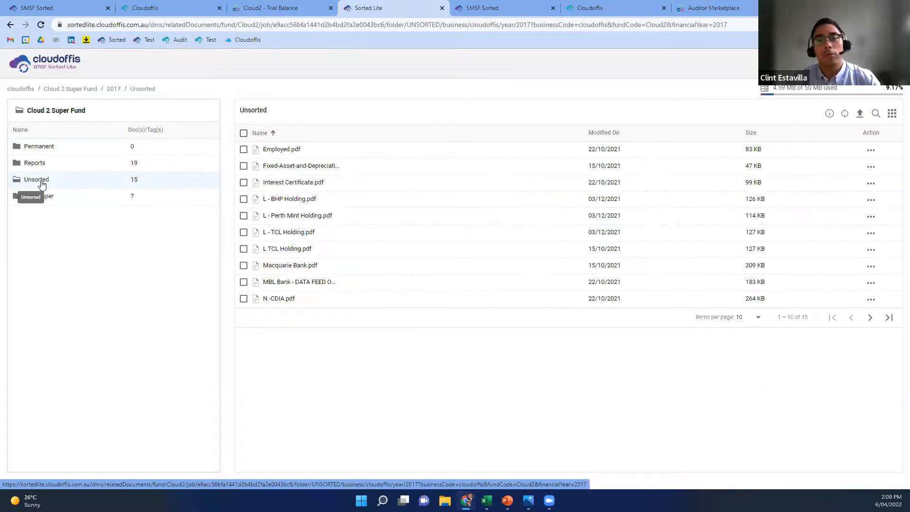
left_click(36, 196)
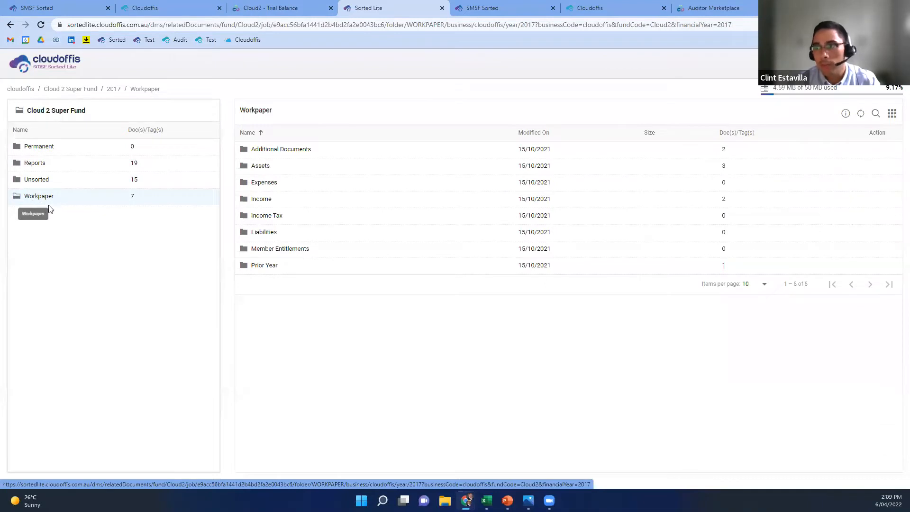
Browse the workpapers through Assets and Other Assets down to Cash At Bank, and return to the refreshed Workpaper folder.
left_click(266, 165)
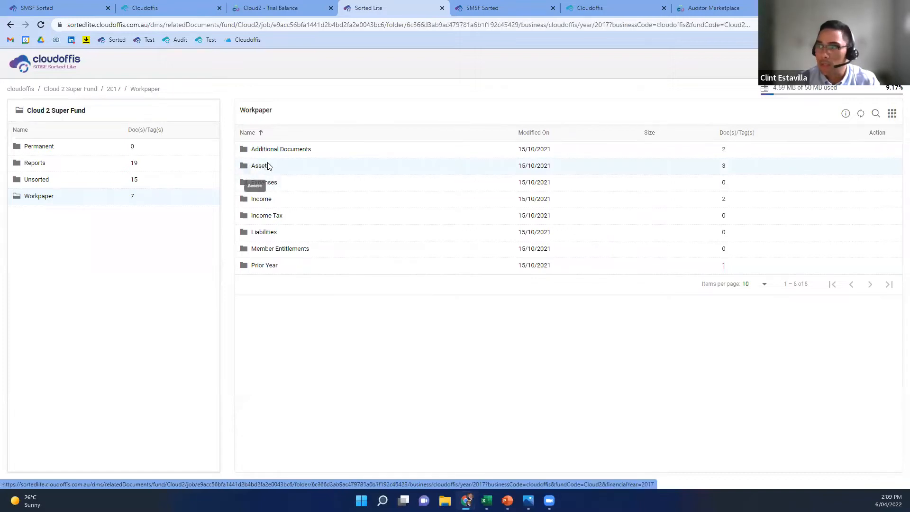
left_click(266, 165)
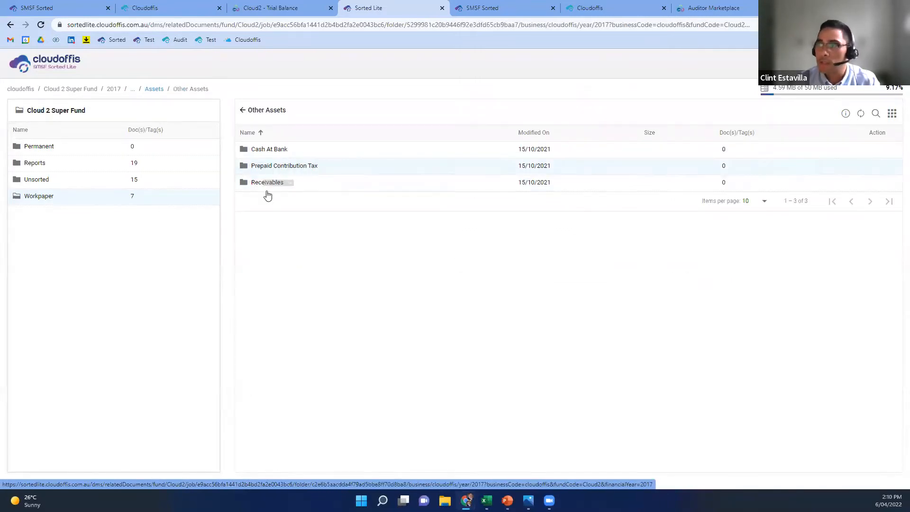
left_click(270, 151)
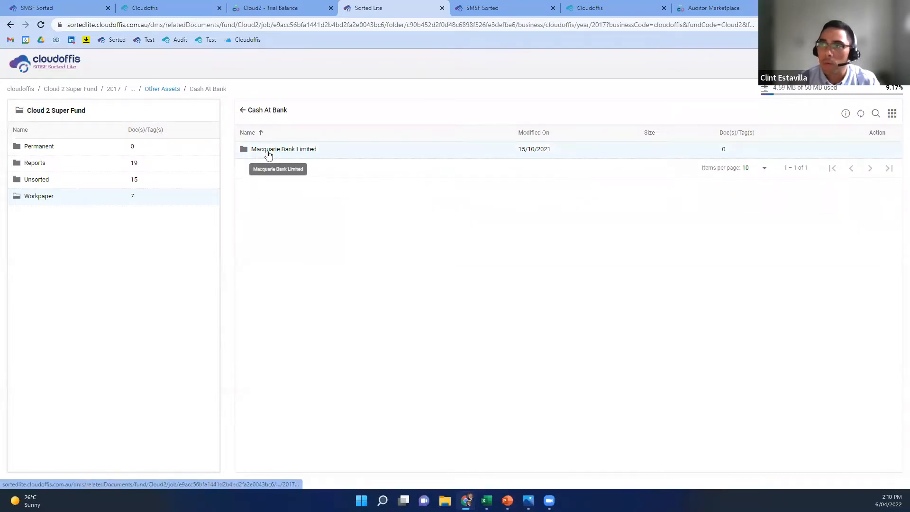
left_click(242, 114)
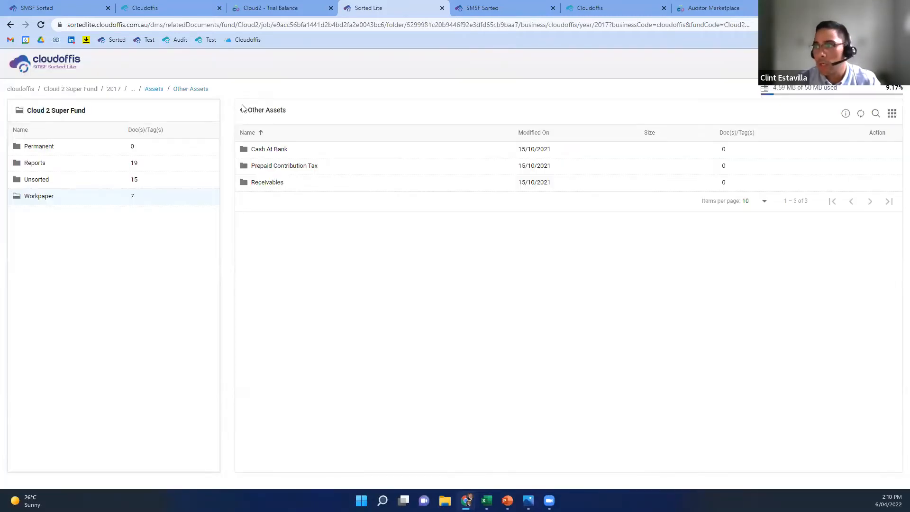
left_click(242, 110)
left_click(243, 110)
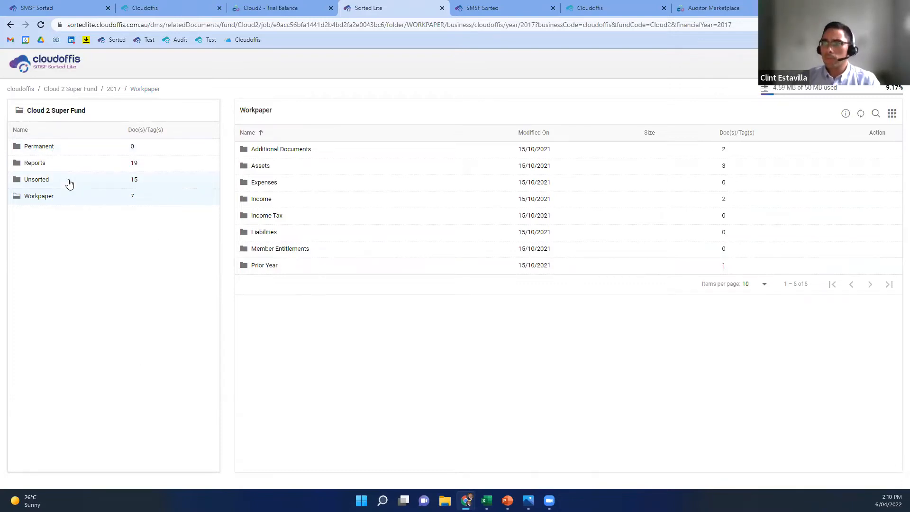
left_click(40, 25)
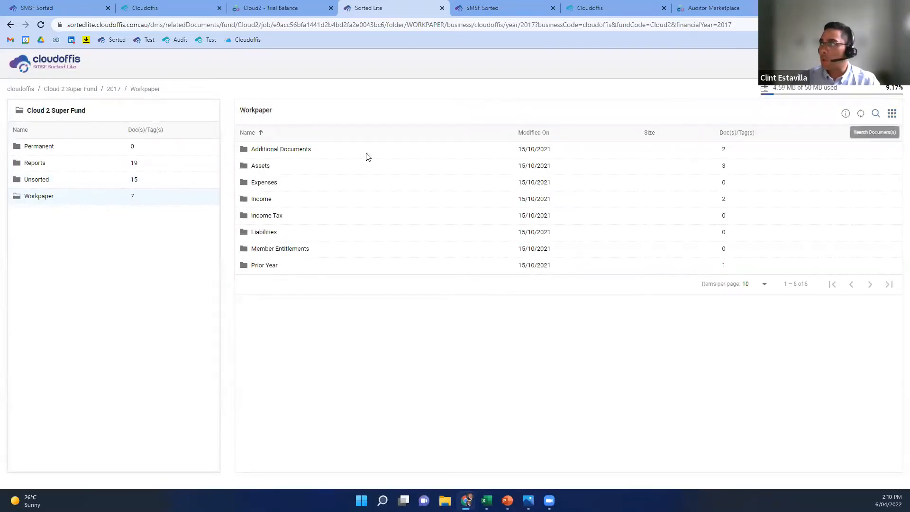
Open N -CDIA.pdf from the Unsorted folder and review the bank statement.
left_click(39, 179)
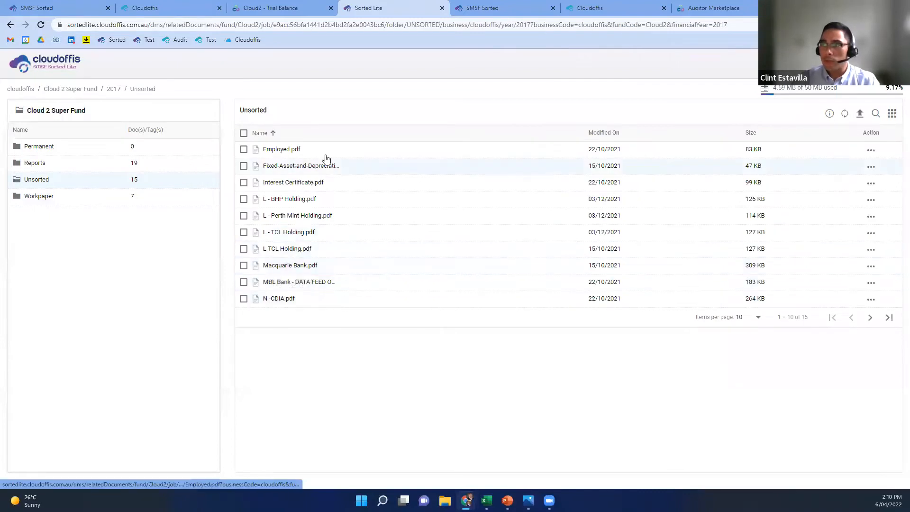
left_click(280, 300)
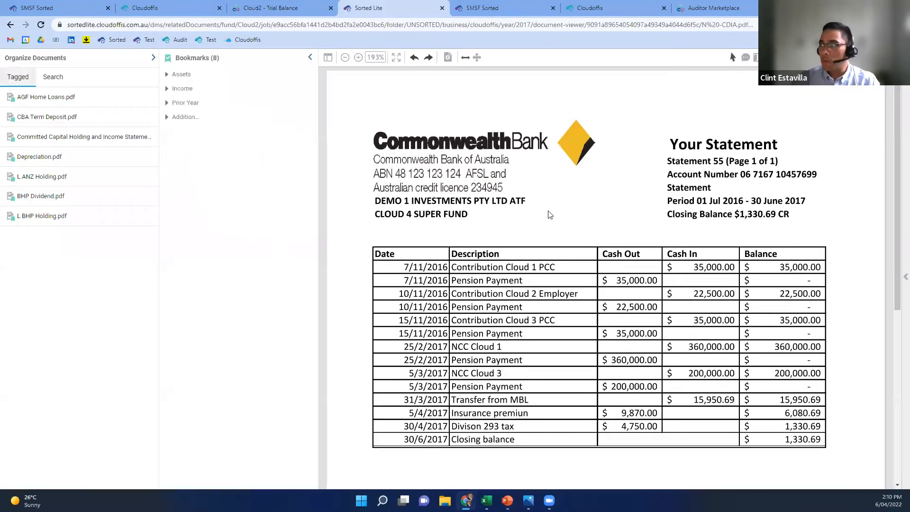
scroll(550, 215, "down", 7)
scroll(550, 215, "up", 6)
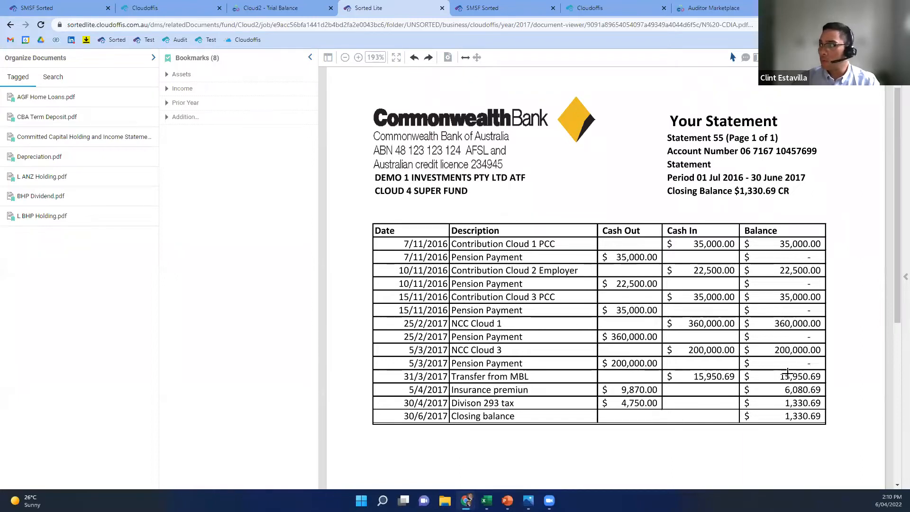
Place a new tag just below the statement's closing balance and look through the accounts it can be linked to.
left_click(808, 198)
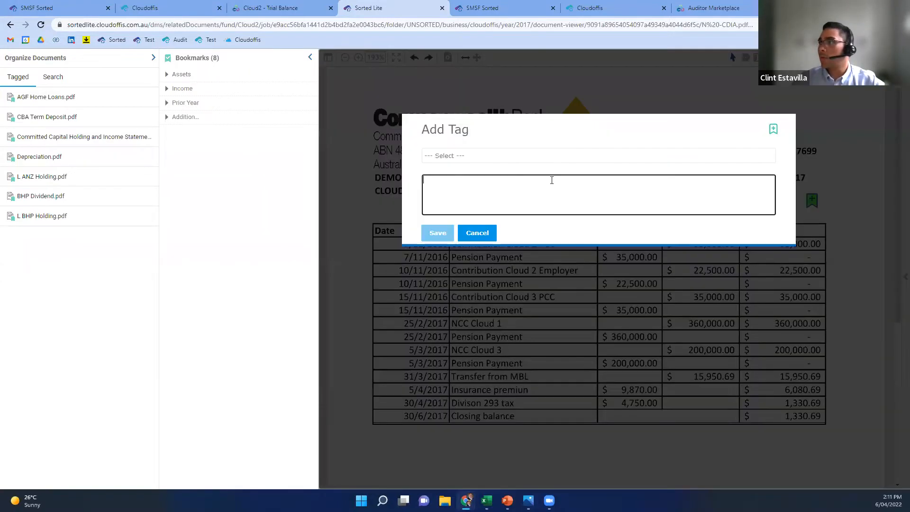
left_click(494, 162)
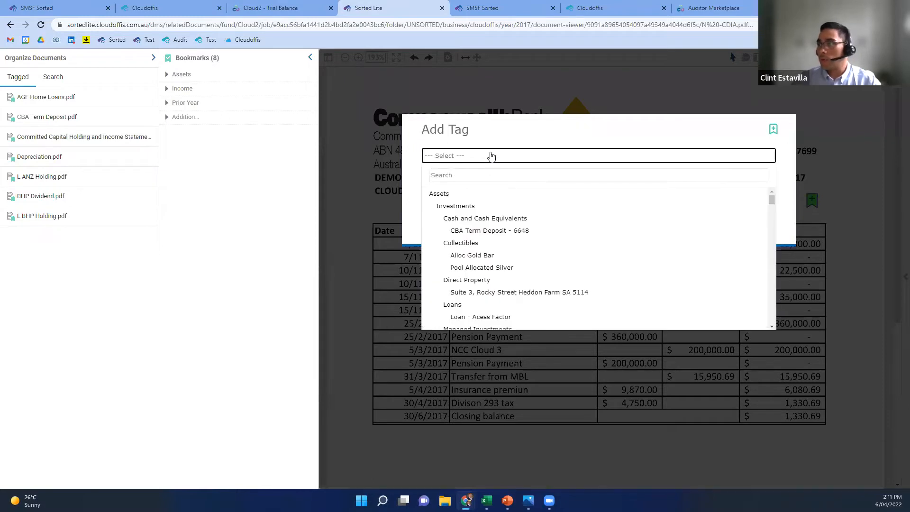
scroll(481, 223, "down", 2)
scroll(481, 223, "down", 1)
scroll(481, 222, "down", 2)
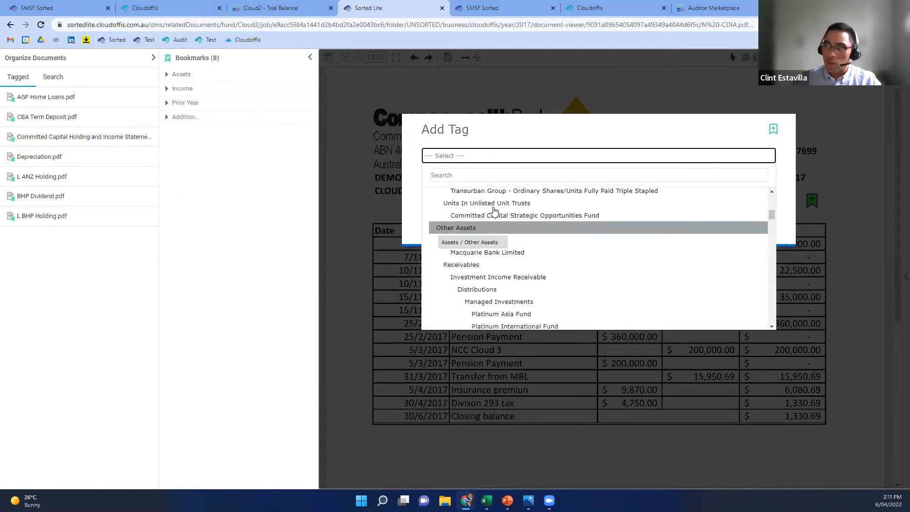
scroll(494, 211, "down", 3)
scroll(494, 210, "down", 3)
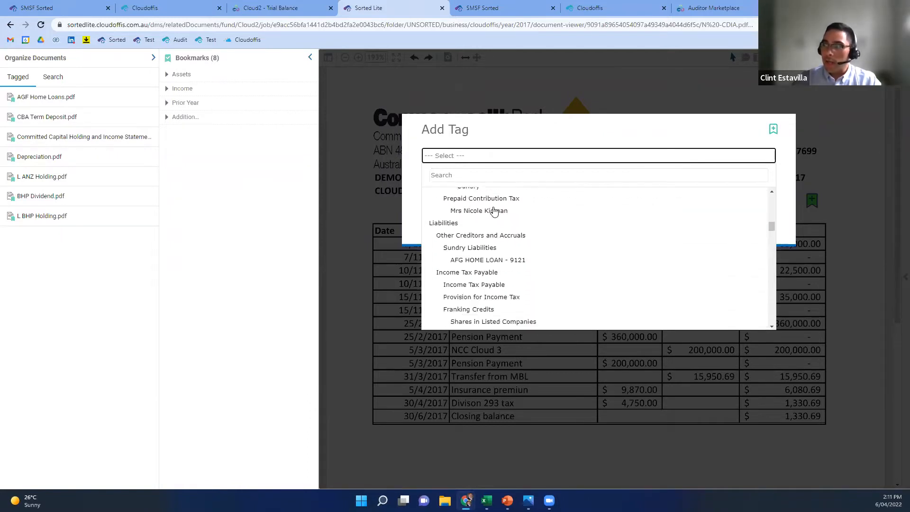
Try searching the tag's account list for "cdi", "comm" and "cdia".
left_click(458, 173)
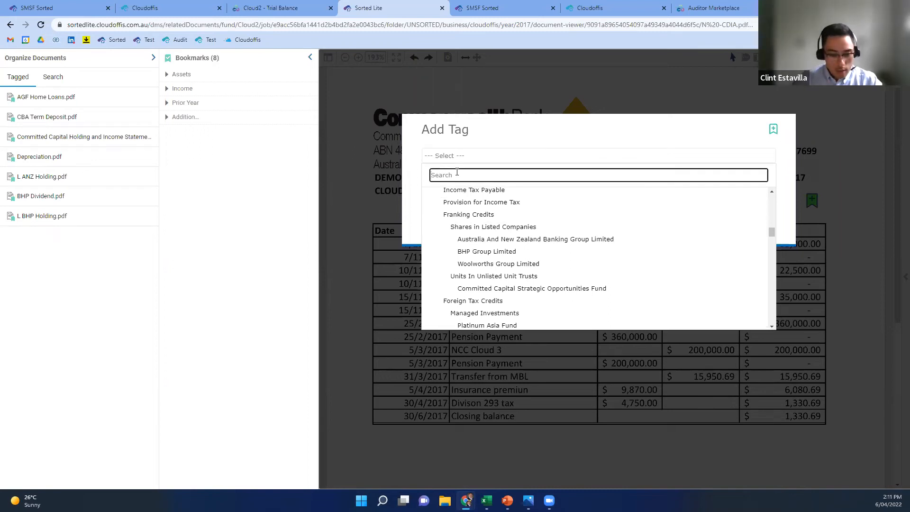
type("cdi")
key("BackSpace")
key("BackSpace")
key("BackSpace")
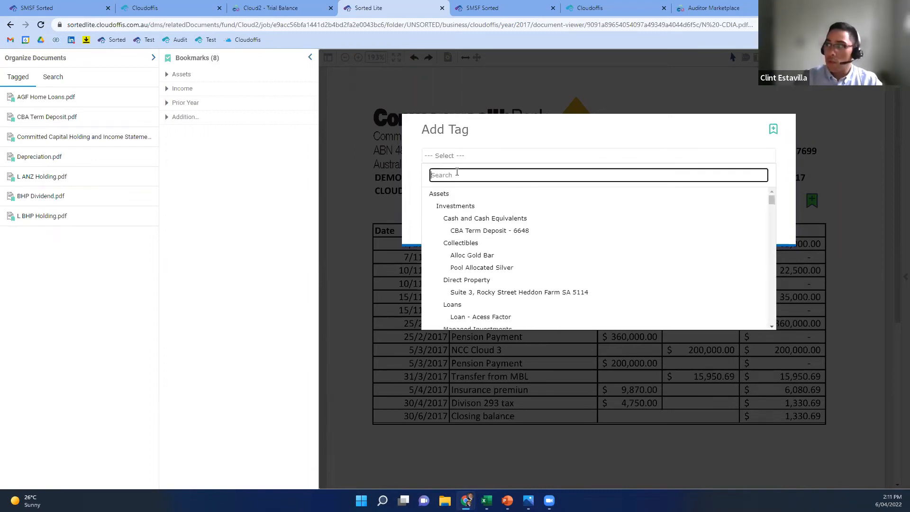
type("com")
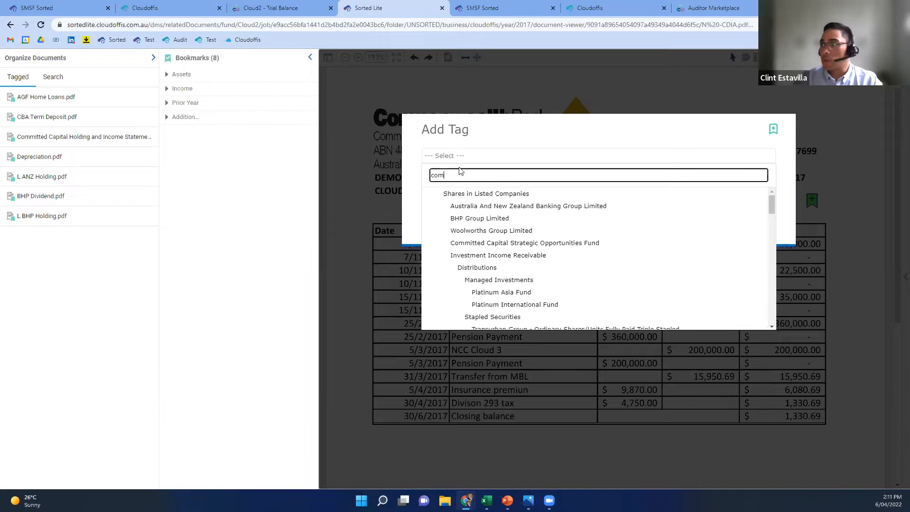
scroll(452, 271, "down", 2)
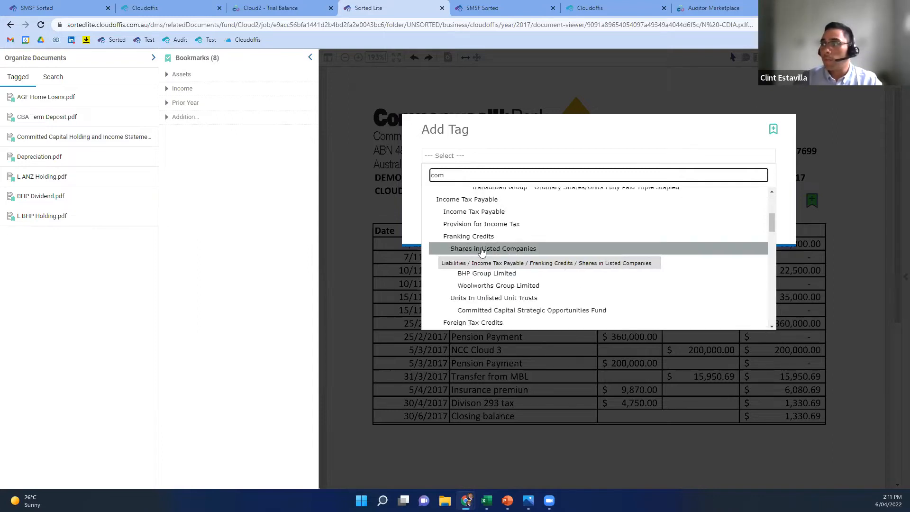
scroll(462, 278, "down", 5)
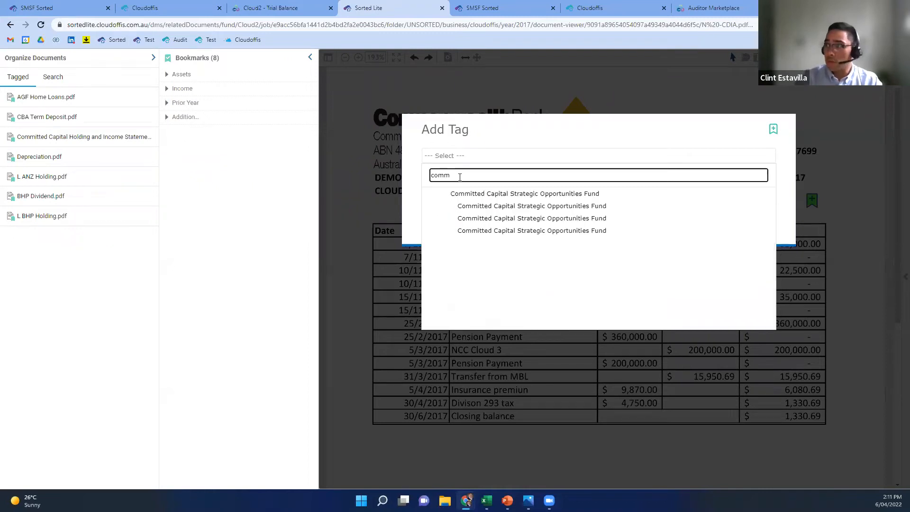
key("BackSpace")
key("BackSpace")
key("BackSpace")
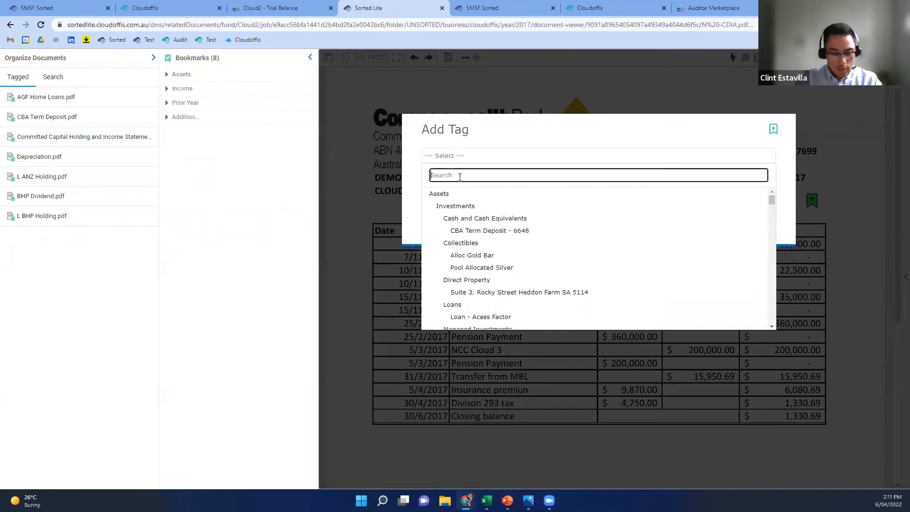
type("cdia")
key("BackSpace")
key("BackSpace")
key("BackSpace")
key("BackSpace")
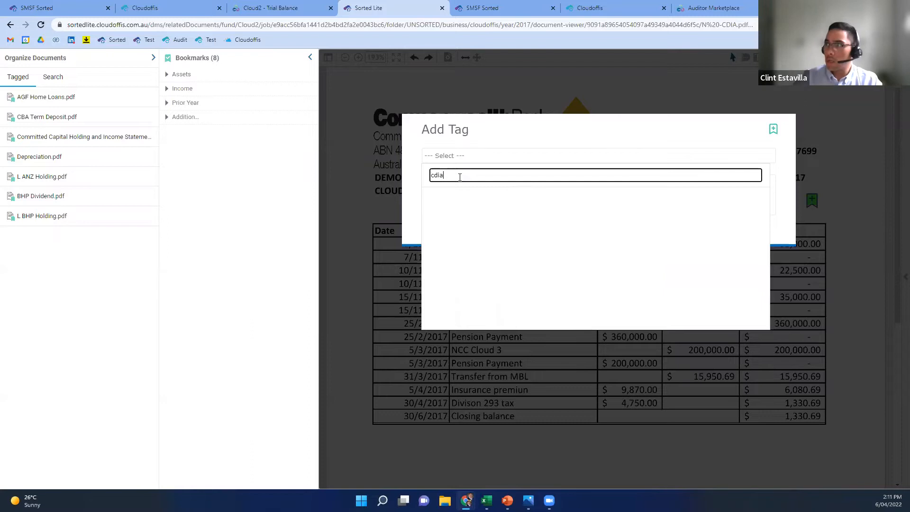
Find the accounts matching "cba", link the tag to the CBA Term Deposit interest income account and save it.
type("c")
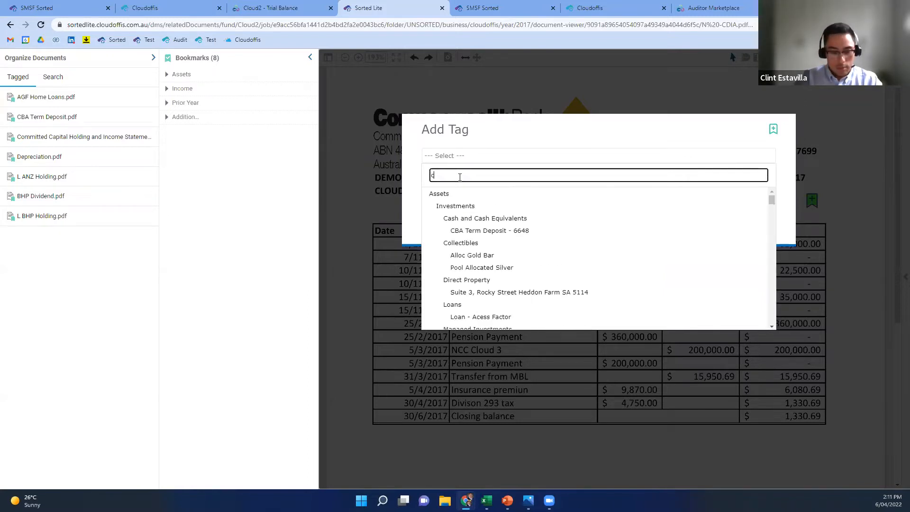
type("ba")
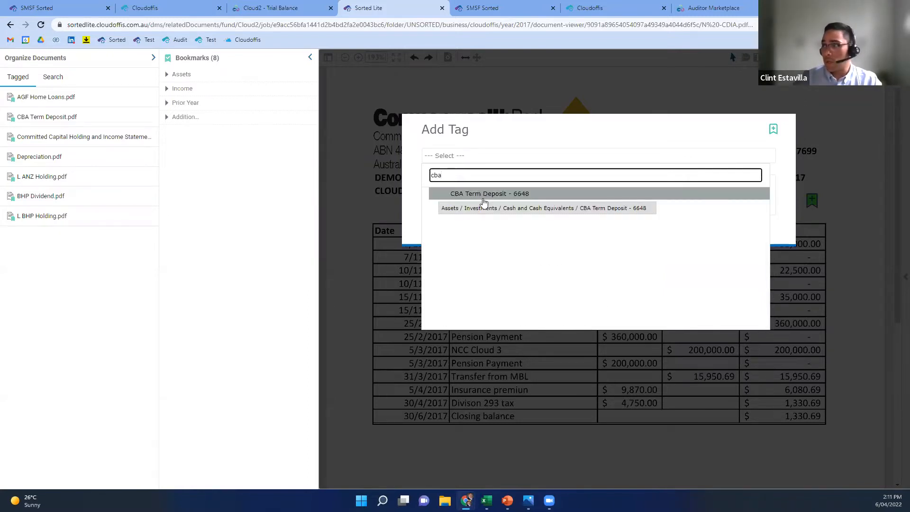
left_click(484, 206)
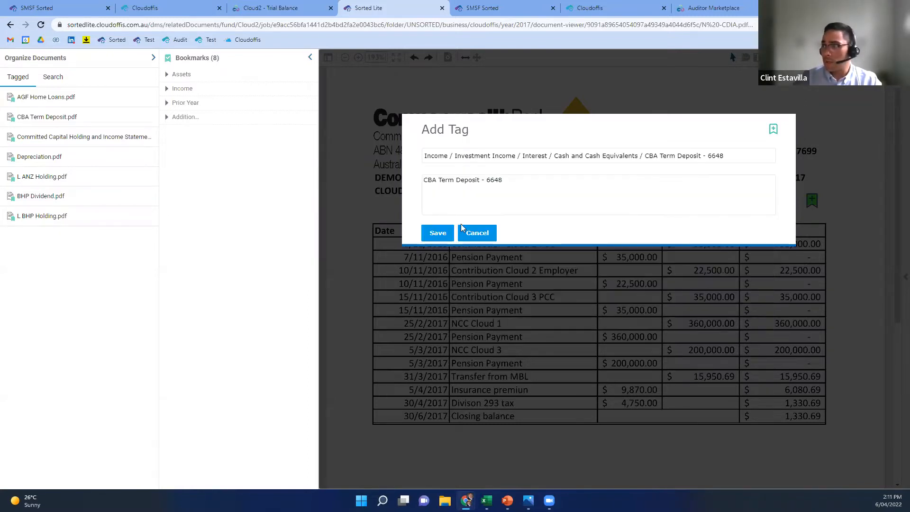
left_click(436, 233)
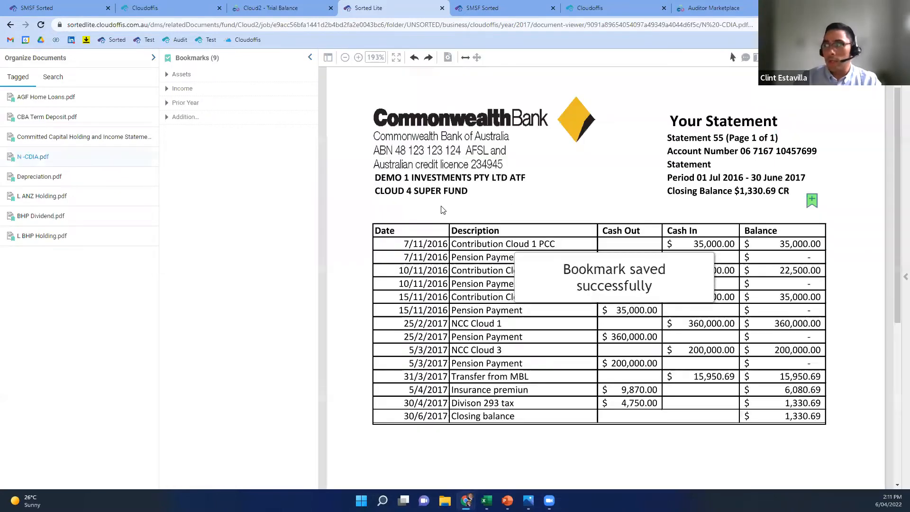
Add and save a note reading "comment" beside the fund name on the statement, and close the document.
left_click(743, 58)
left_click(485, 201)
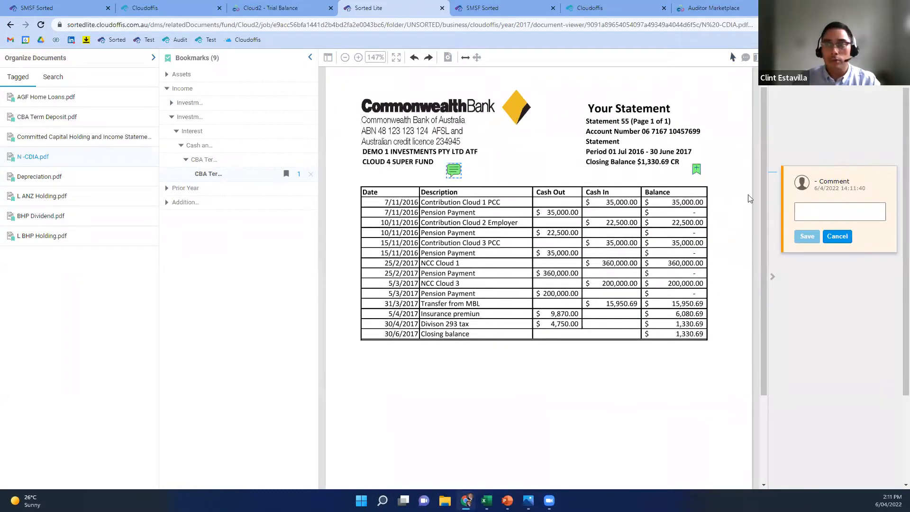
type("comment")
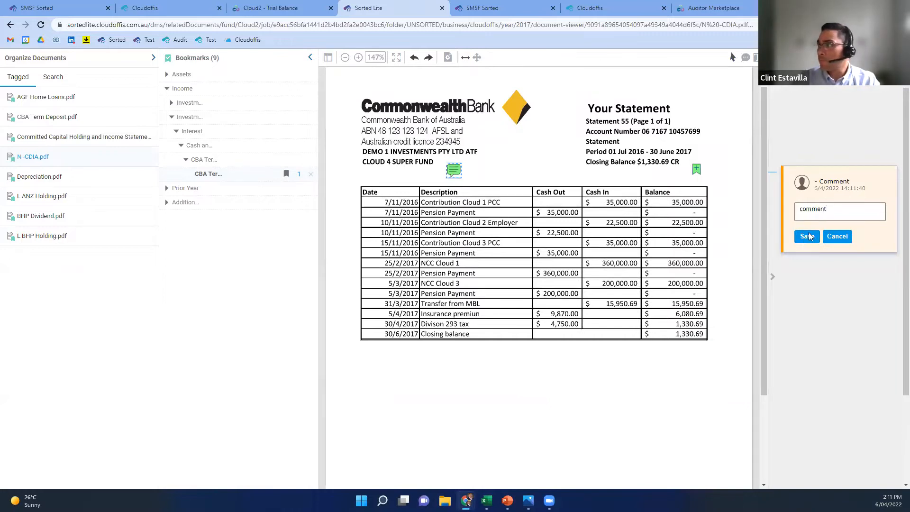
left_click(809, 236)
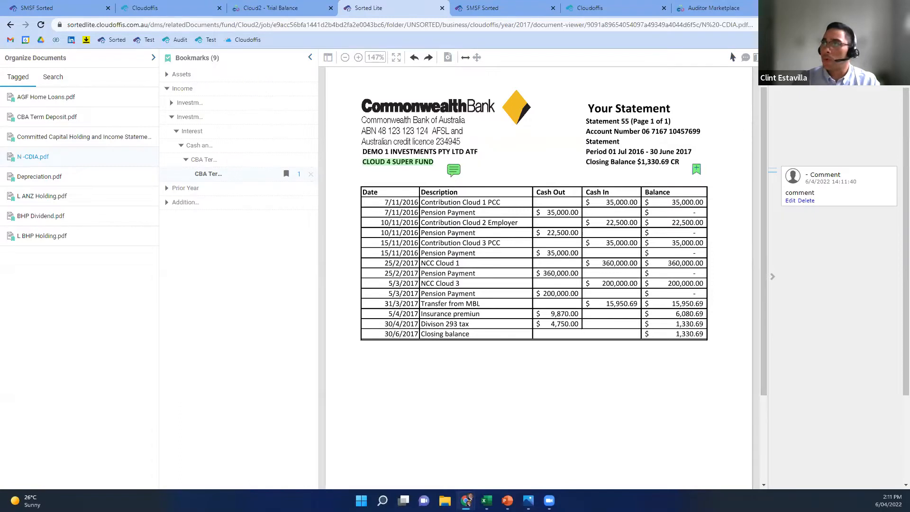
left_click(897, 57)
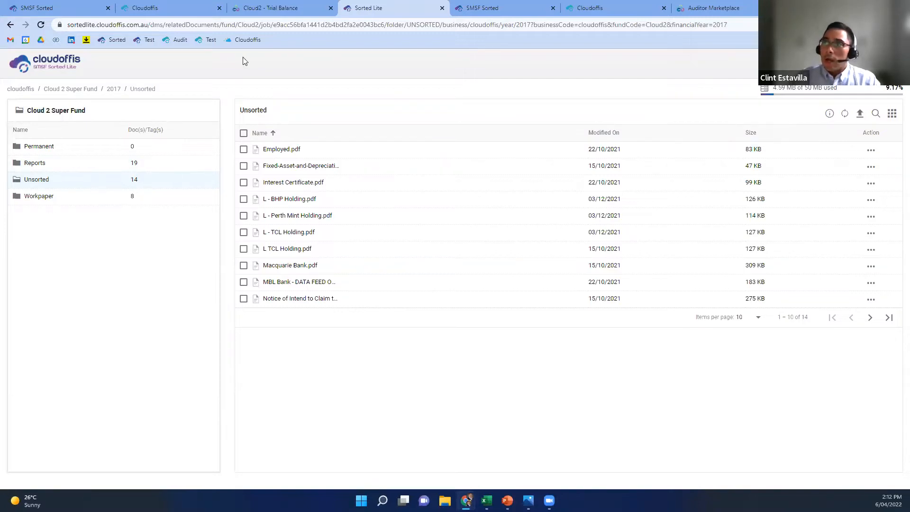
Reload the fund's trial balance and view the documents attached to BHP Group Limited under the increase in market value.
left_click(284, 5)
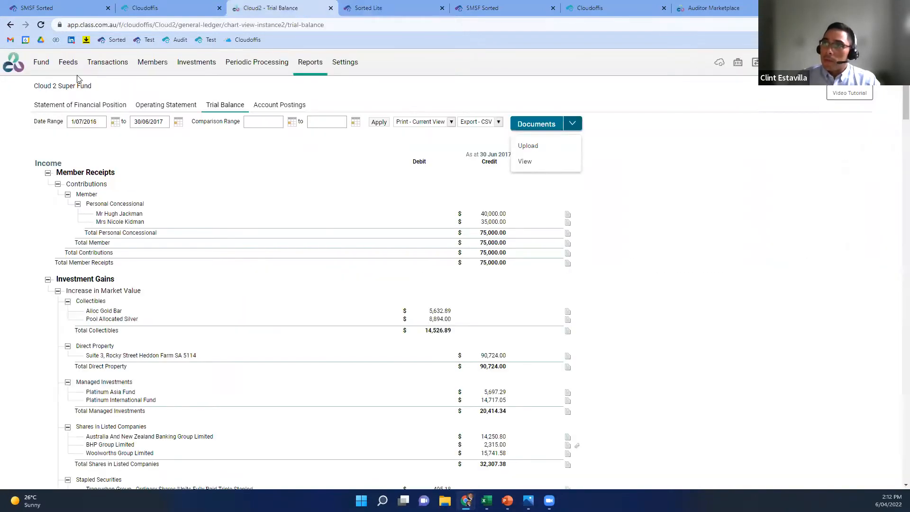
left_click(41, 27)
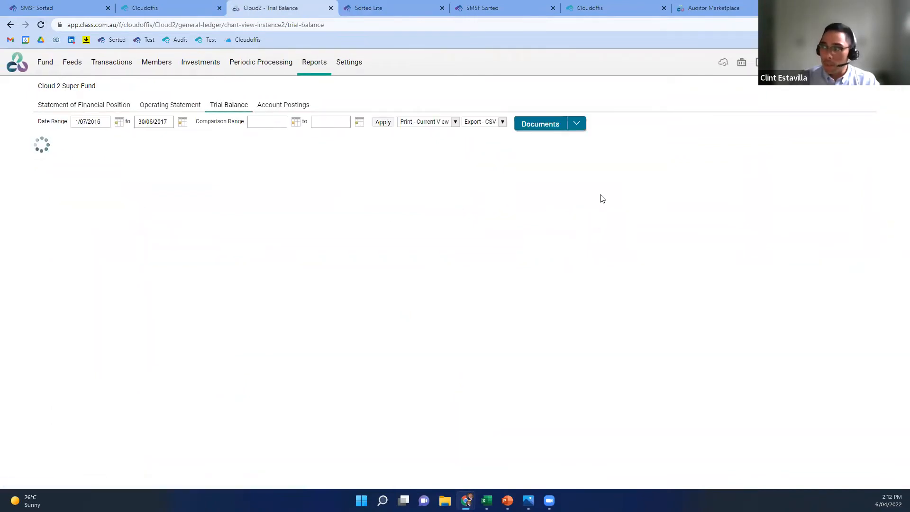
scroll(595, 213, "down", 1)
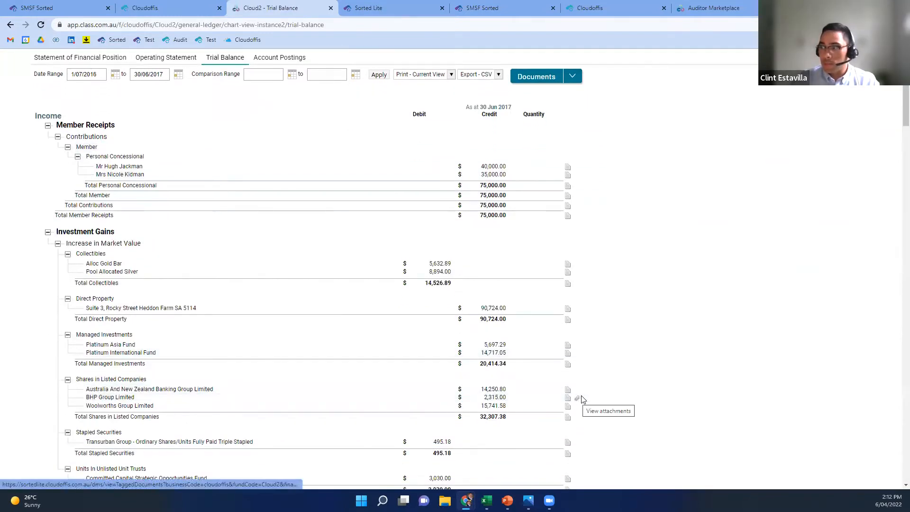
left_click(577, 399)
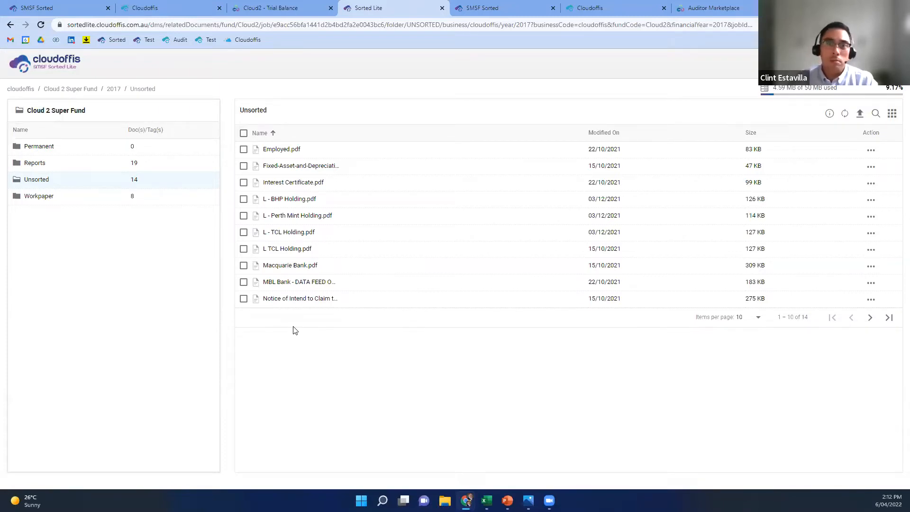
left_click(860, 113)
left_click(700, 109)
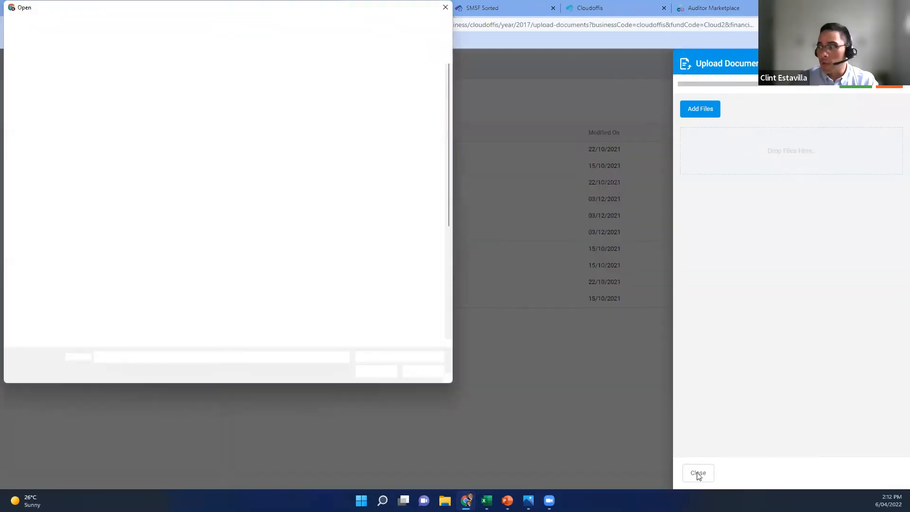
left_click(434, 373)
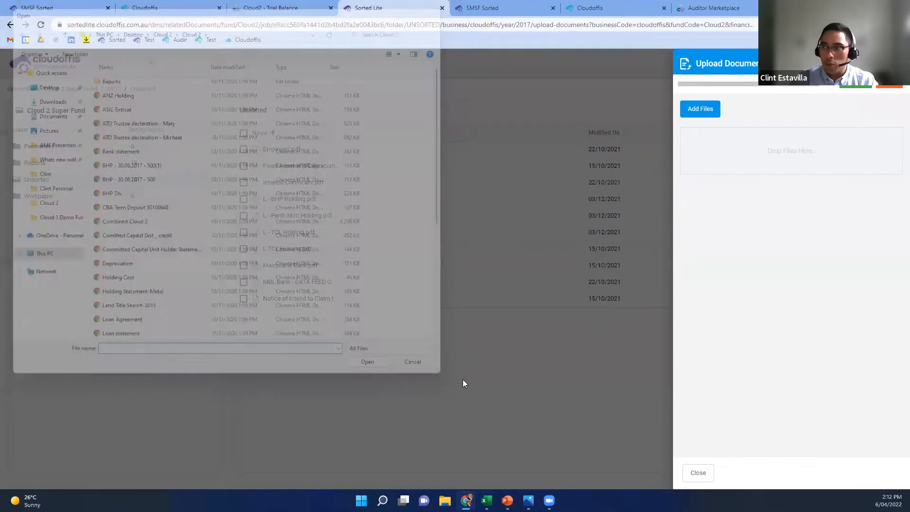
left_click(698, 473)
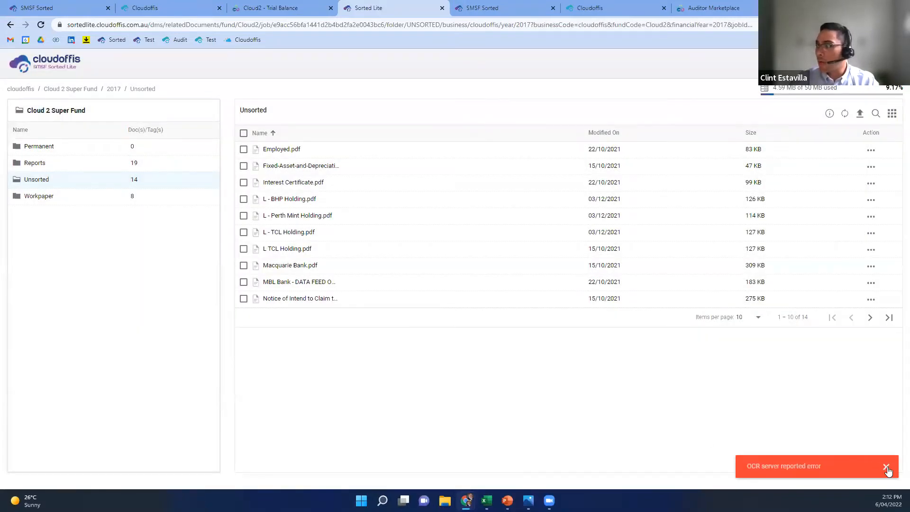
left_click(881, 466)
Search the fund's documents for the balance of the Macquarie Bank Limited cash-at-bank account in the trial balance.
left_click(260, 11)
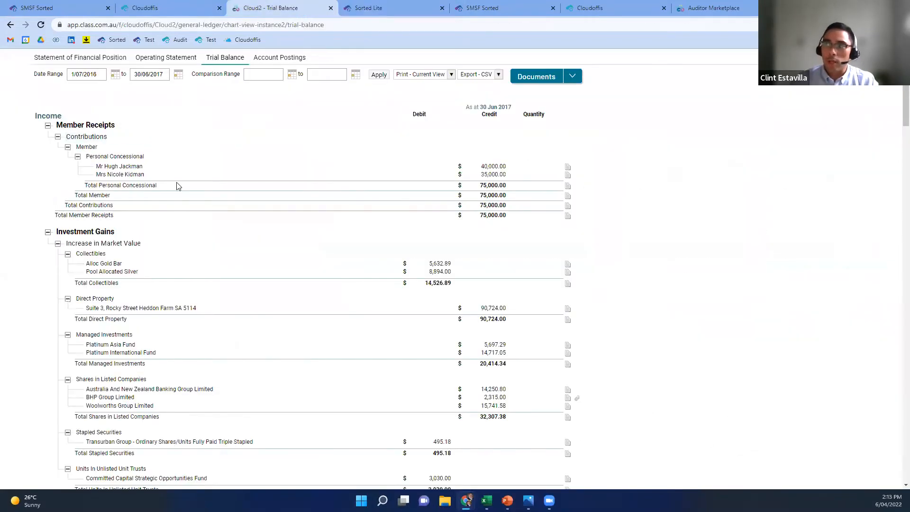
scroll(54, 229, "down", 15)
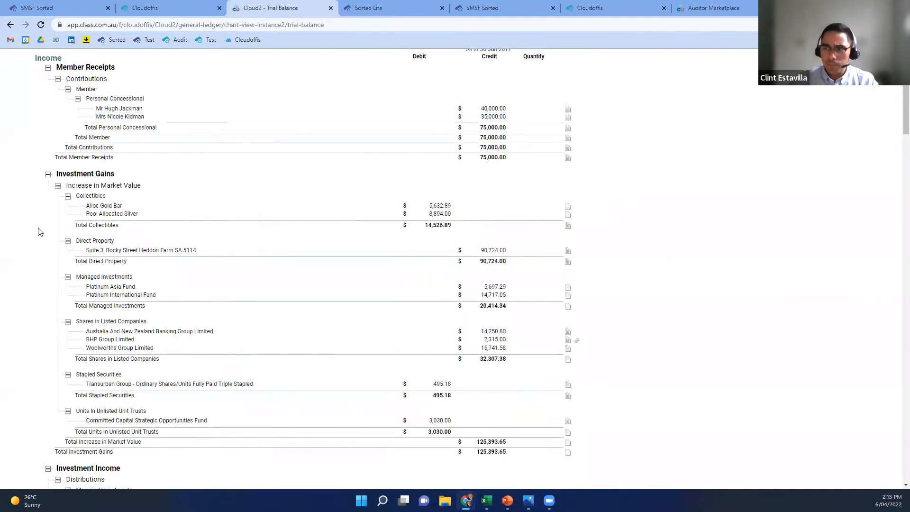
scroll(51, 221, "down", 12)
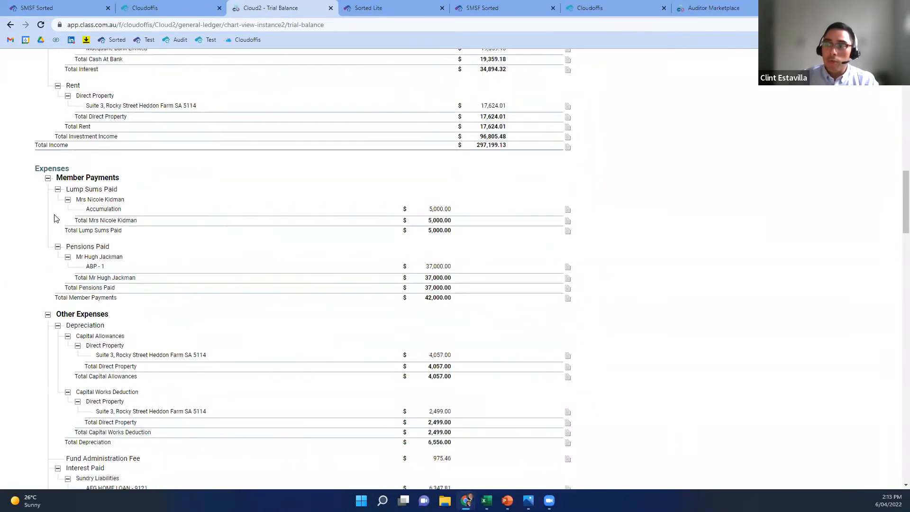
scroll(87, 198, "down", 10)
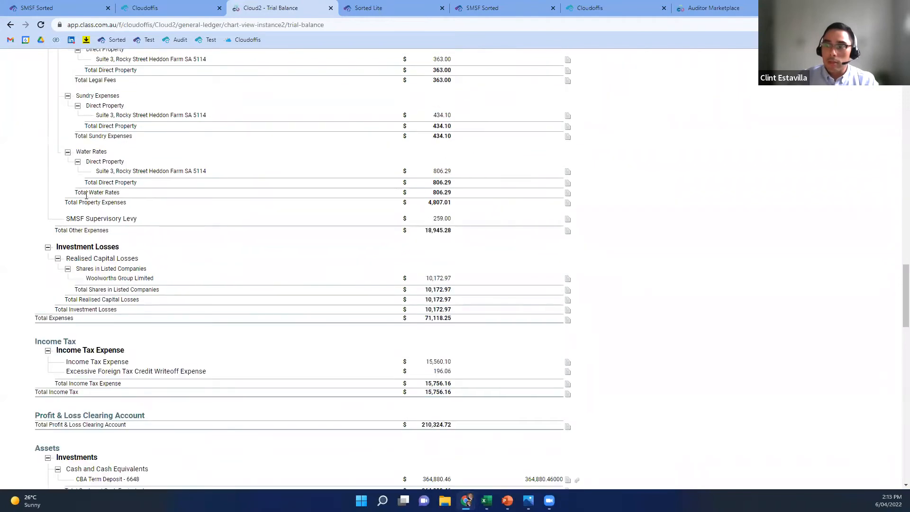
scroll(80, 234, "up", 1)
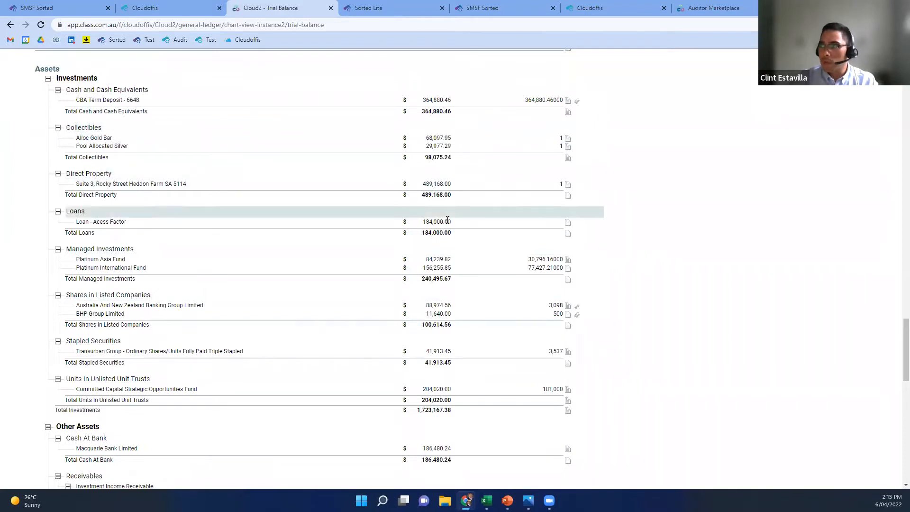
scroll(450, 234, "down", 5)
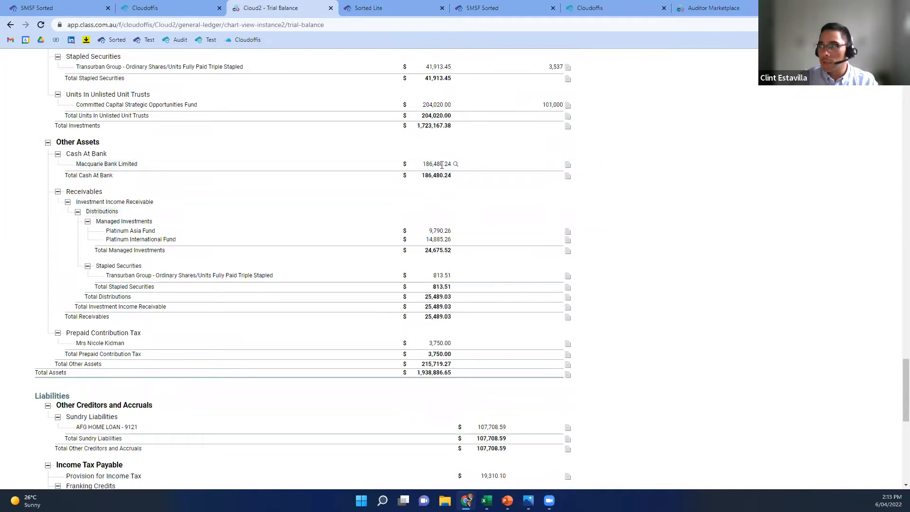
left_click(456, 164)
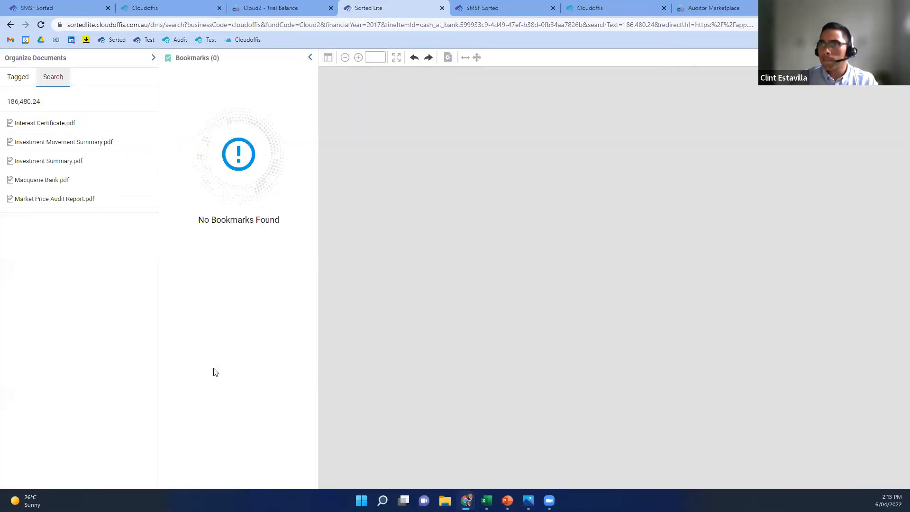
Open Macquarie Bank.pdf from the search results, tag its closing balance to the Macquarie Bank Limited account and close the document.
key("ctrl+a")
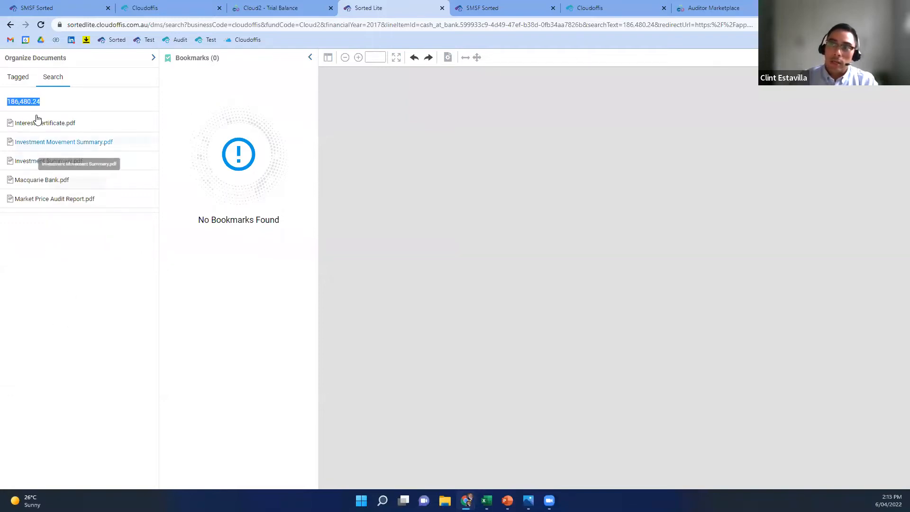
left_click(45, 183)
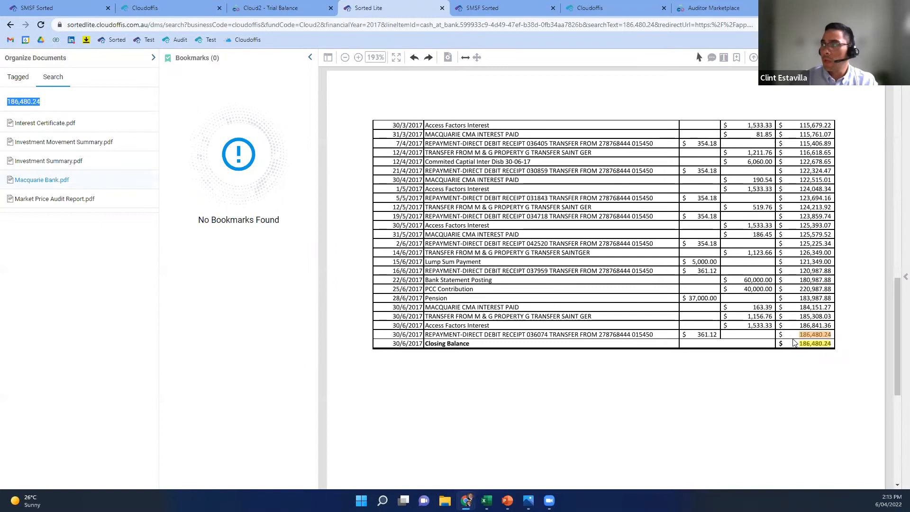
left_click(24, 102)
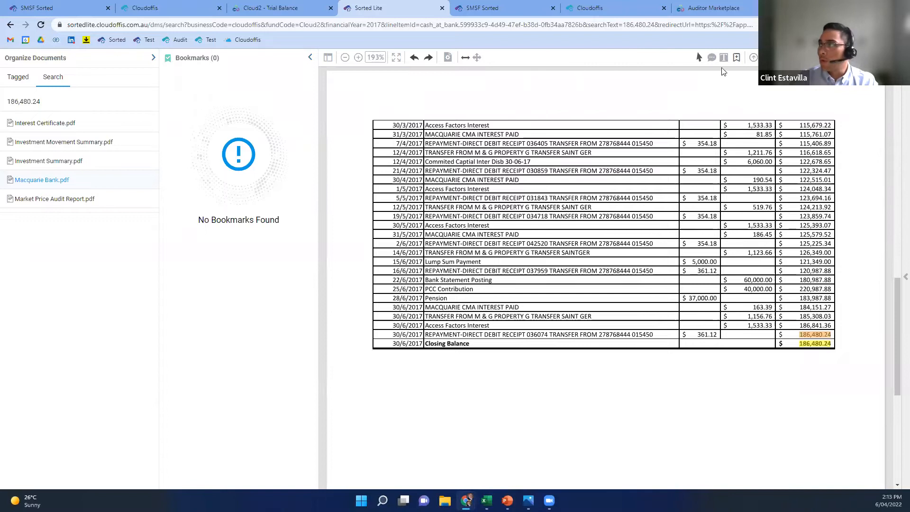
left_click(849, 339)
left_click(436, 233)
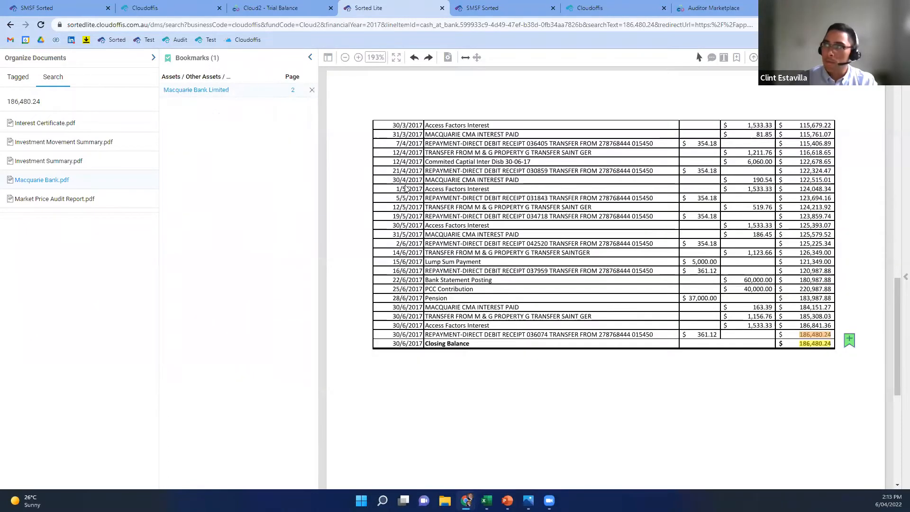
left_click(894, 58)
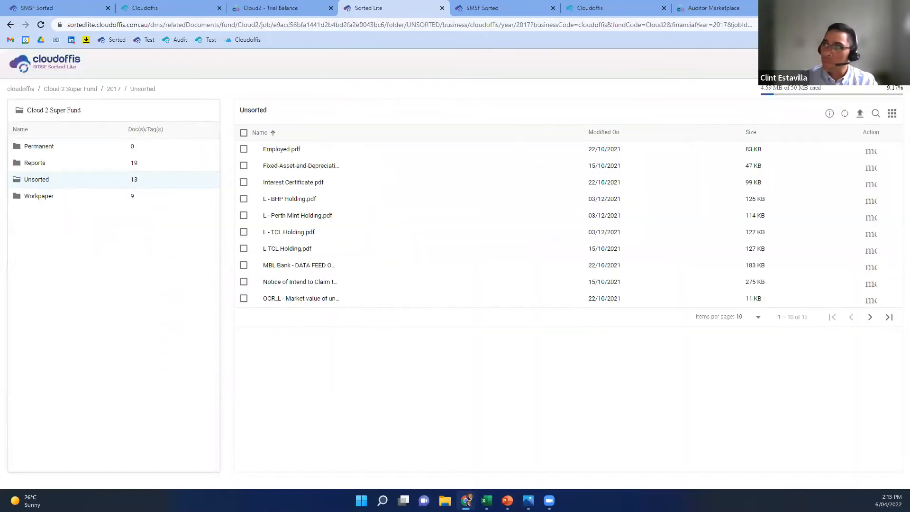
From the trial balance, go to the fund's period updates and open Finalise Workpapers for the 2016-17 financial year.
left_click(272, 8)
scroll(212, 268, "up", 1)
scroll(212, 268, "up", 20)
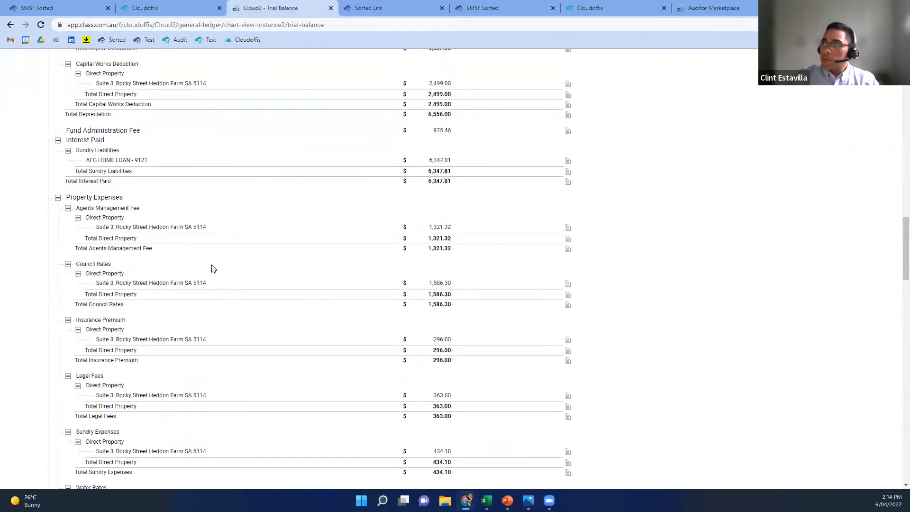
scroll(229, 283, "up", 10)
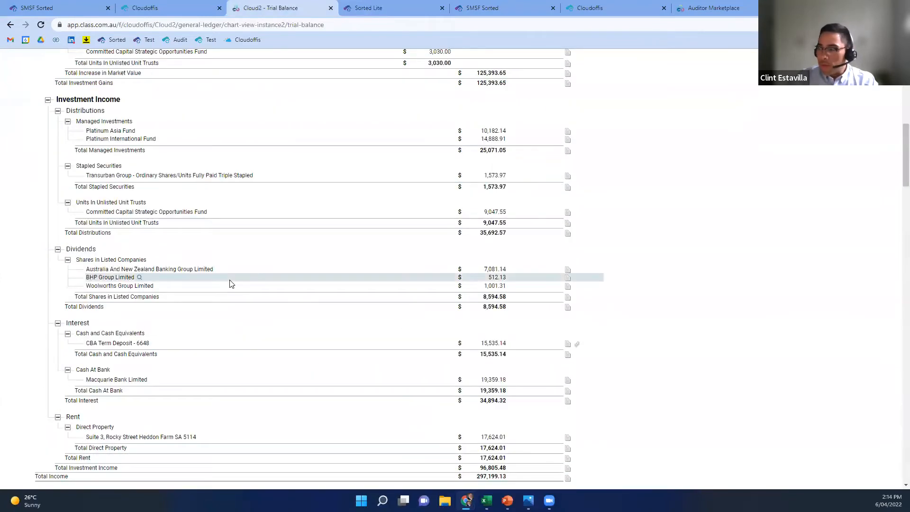
scroll(239, 279, "up", 10)
scroll(240, 279, "up", 1)
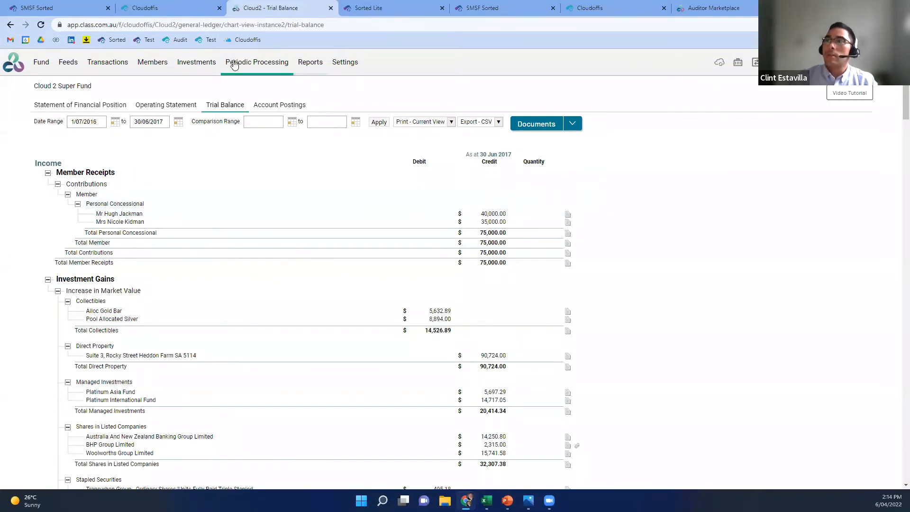
mouse_move(213, 64)
mouse_move(254, 66)
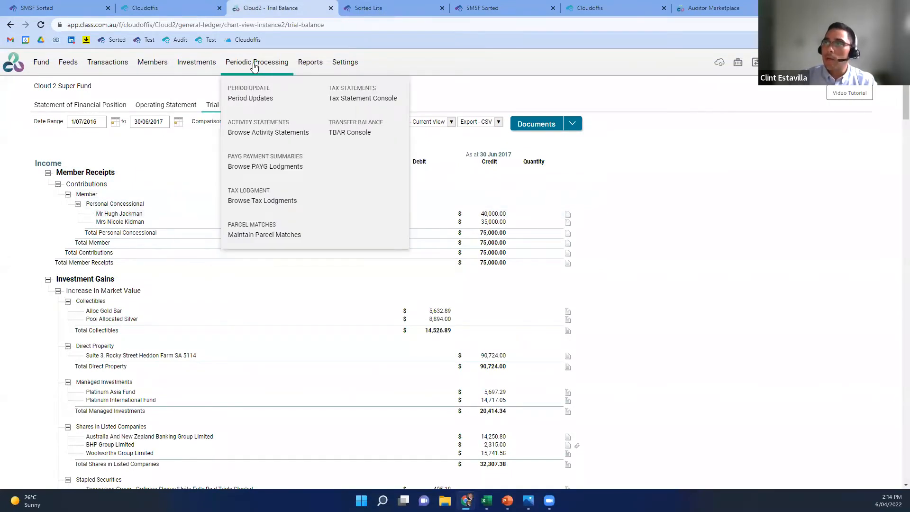
left_click(263, 95)
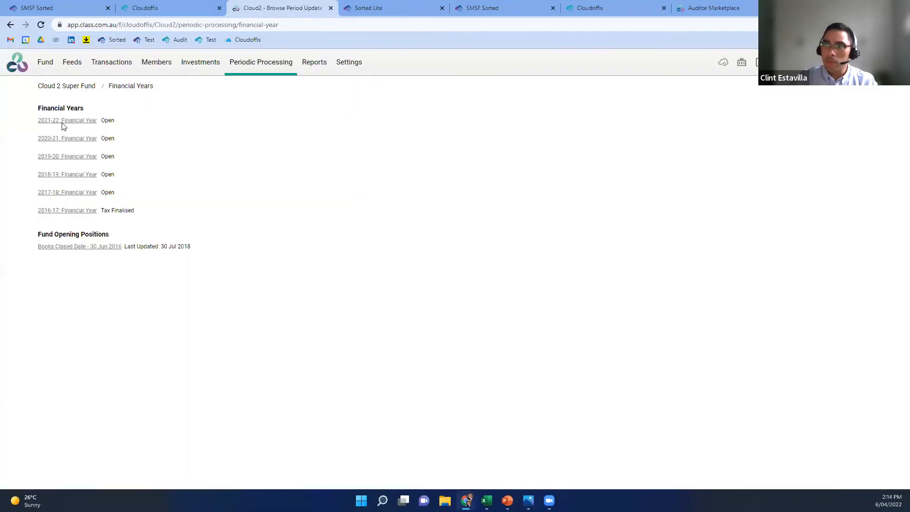
left_click(70, 210)
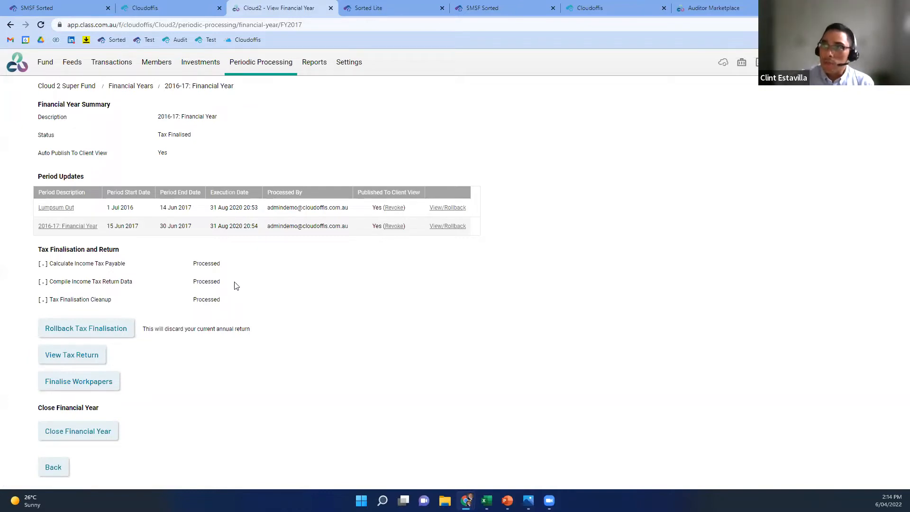
left_click(87, 383)
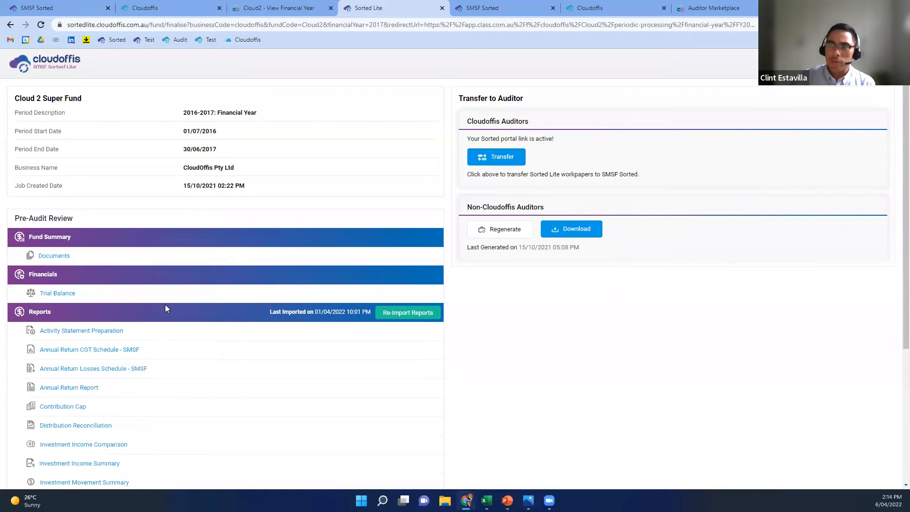
Look through the documents, trial balance and reports listed for pre-audit review and the options for transferring to an auditor.
scroll(165, 304, "down", 1)
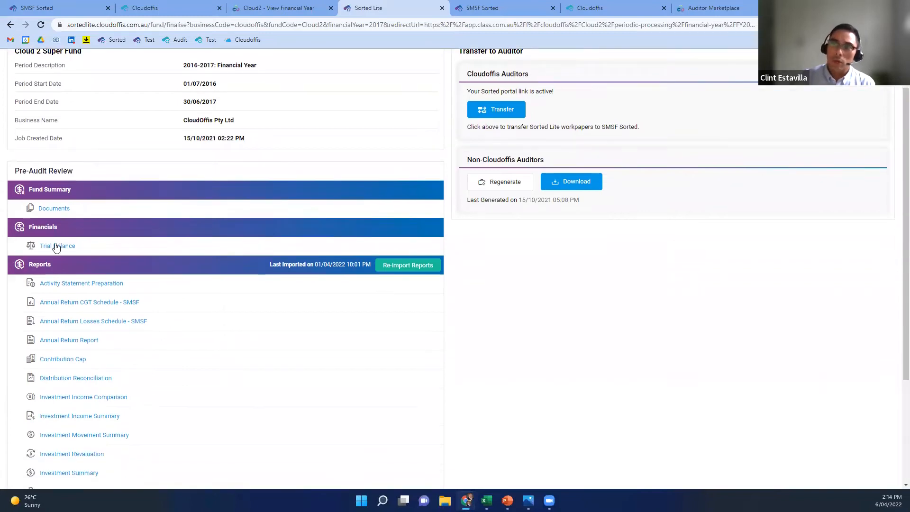
scroll(89, 282, "down", 3)
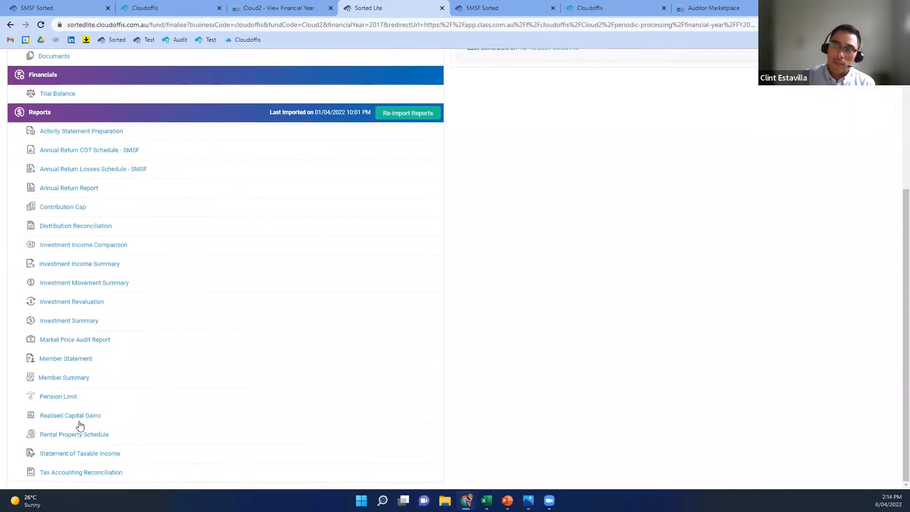
scroll(77, 424, "up", 4)
scroll(70, 298, "down", 2)
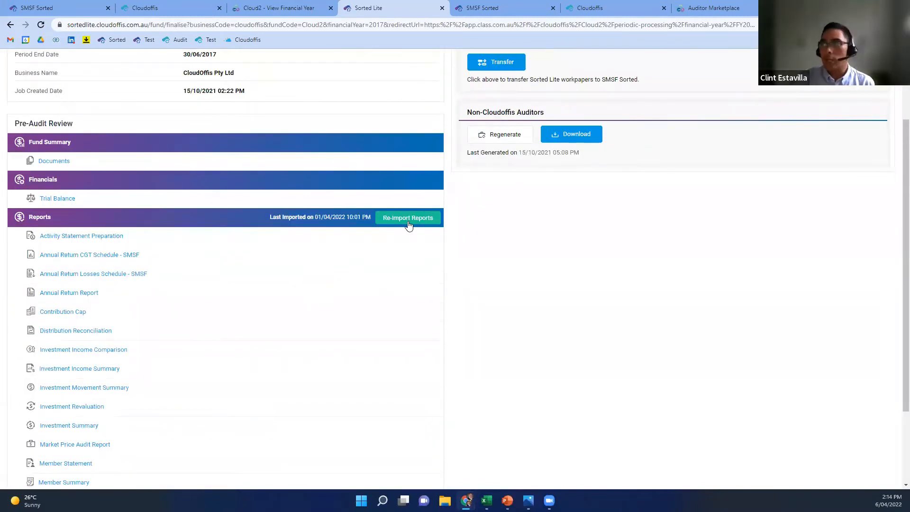
scroll(429, 277, "up", 1)
scroll(429, 277, "up", 2)
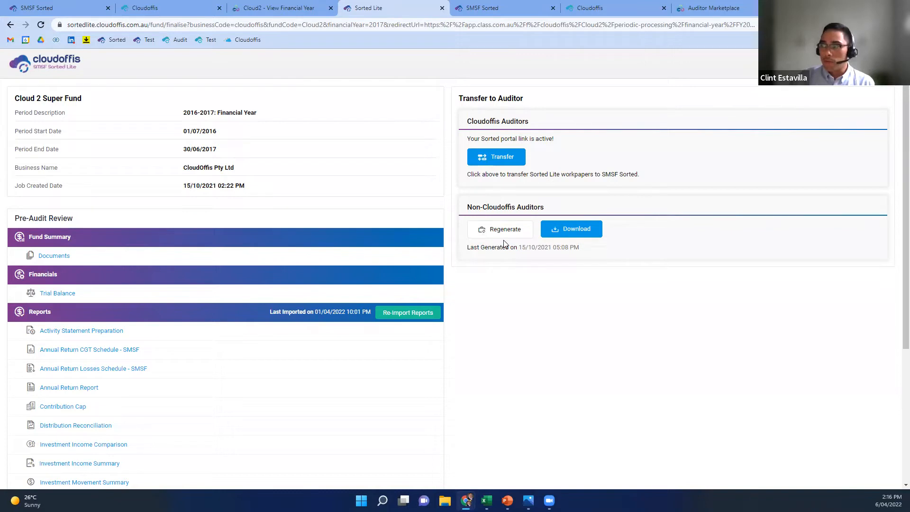
Compare the auditor's free portal dashboard of submitted jobs with the fund's transfer-to-auditor page, ending on the dashboard.
left_click(595, 8)
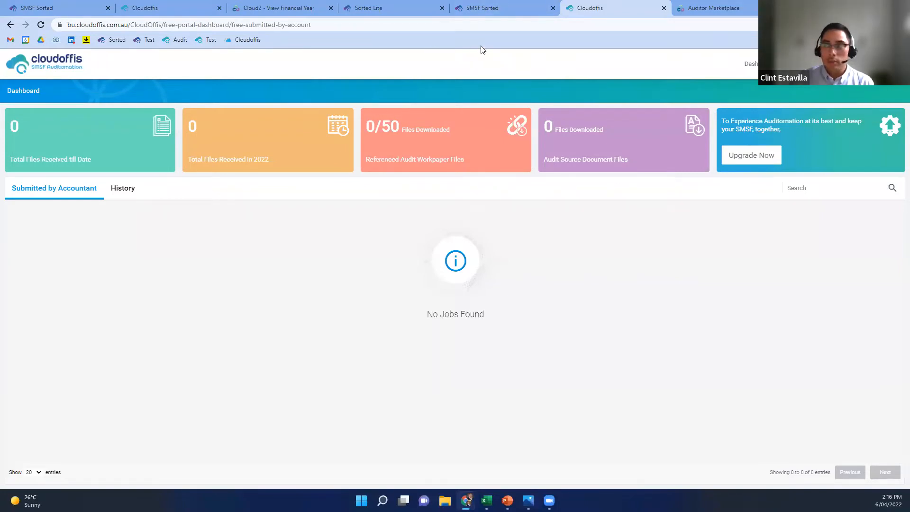
left_click(380, 8)
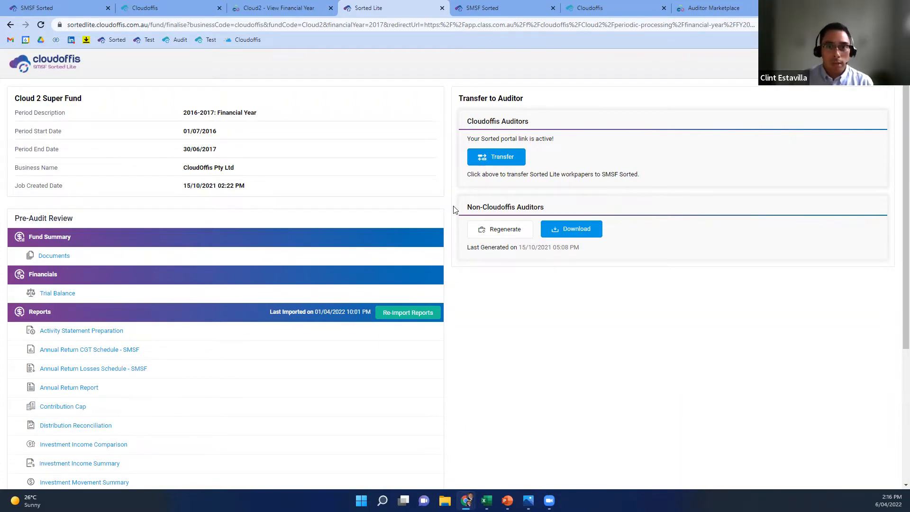
left_click(595, 9)
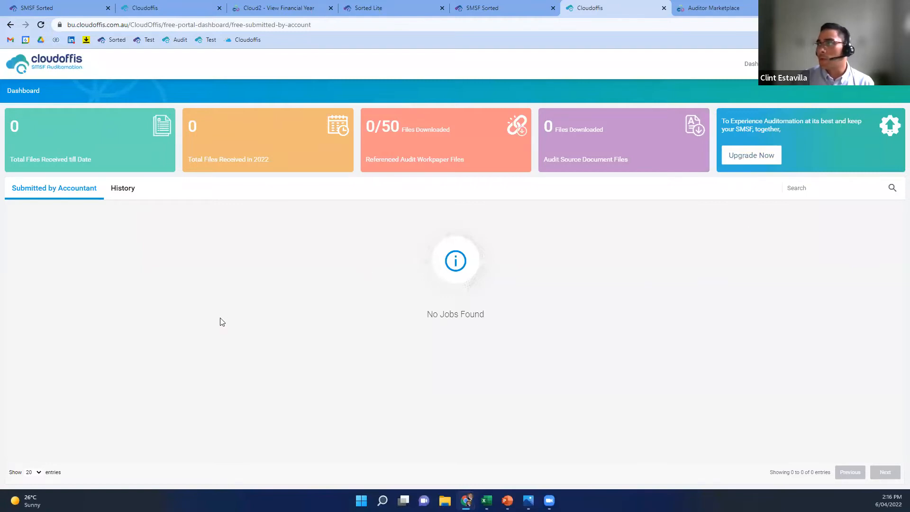
Switch to the Auditor Marketplace page and look over the firms on the auditor panel.
left_click(716, 6)
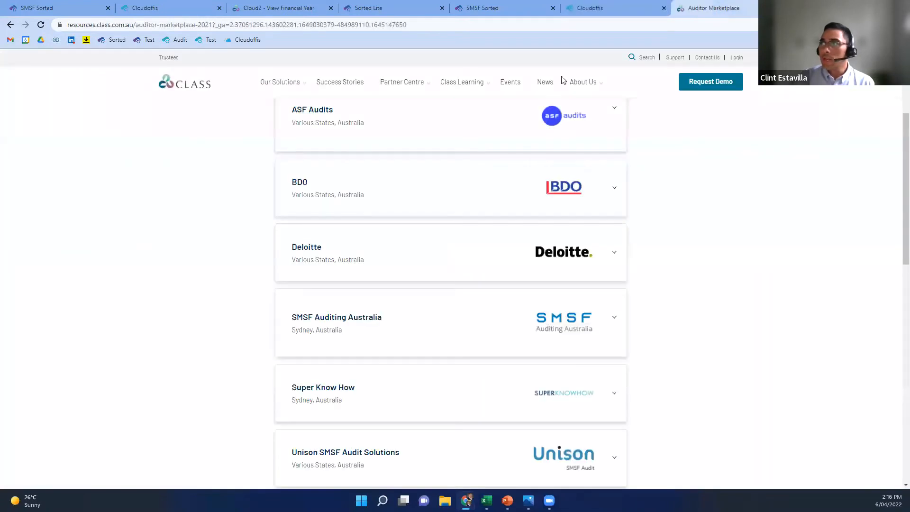
scroll(141, 287, "up", 2)
scroll(138, 288, "down", 1)
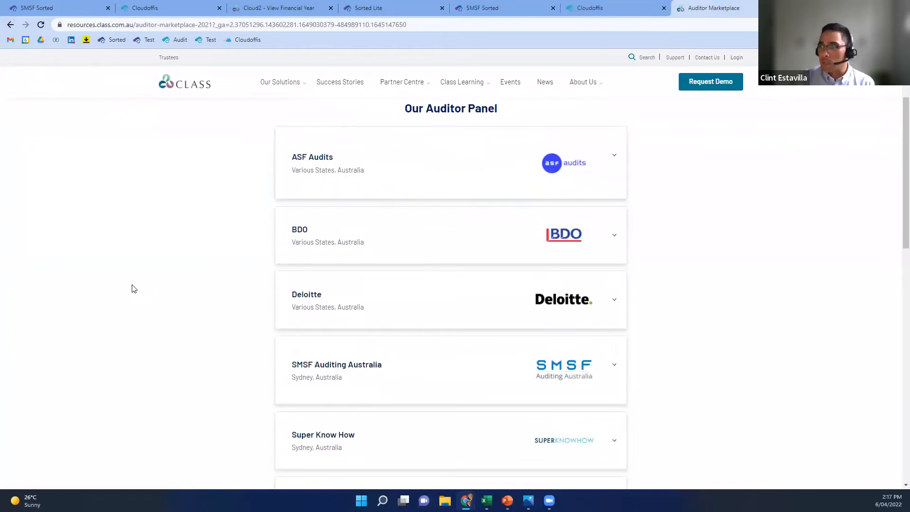
Browse further through the audit firms listed on the Auditor Marketplace page.
scroll(137, 289, "down", 3)
scroll(134, 288, "up", 2)
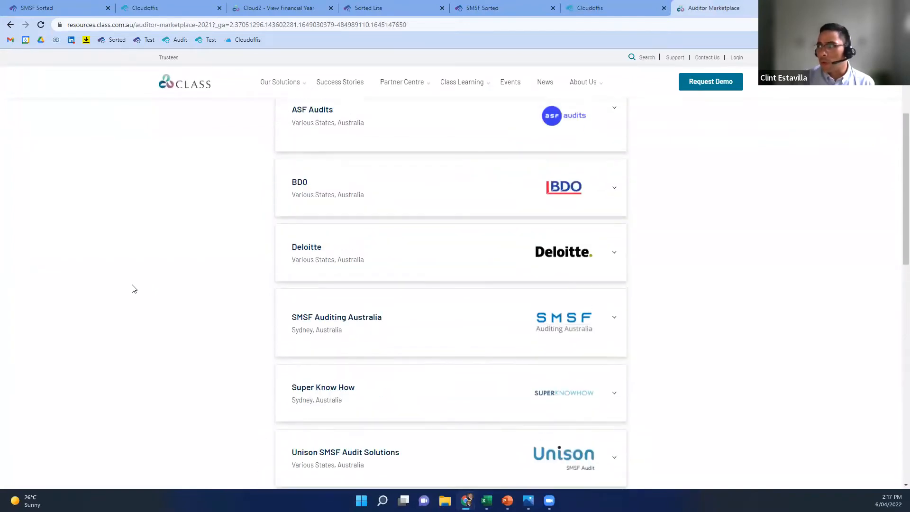
scroll(134, 288, "up", 1)
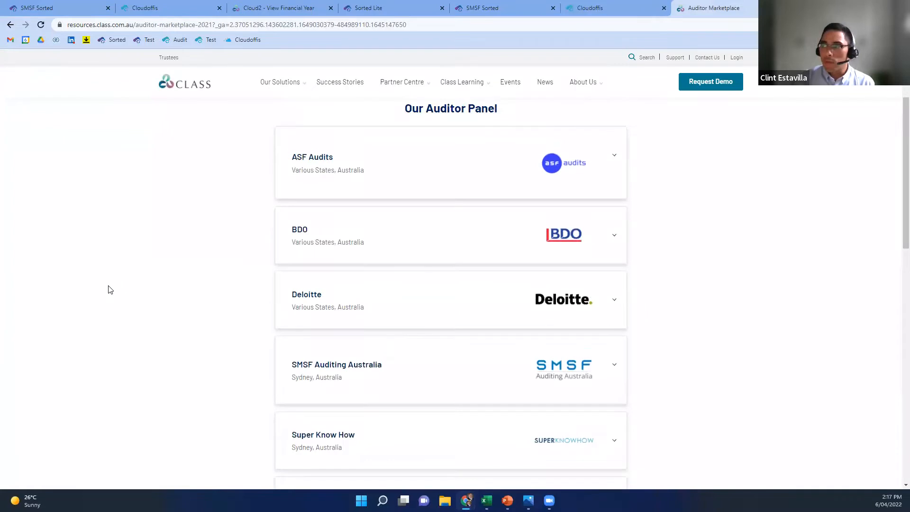
scroll(95, 263, "down", 1)
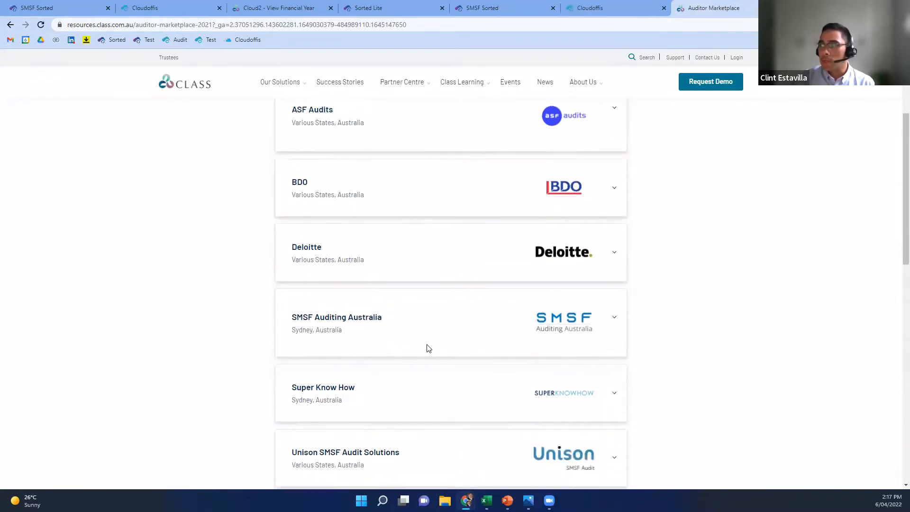
scroll(342, 339, "down", 2)
scroll(124, 379, "up", 2)
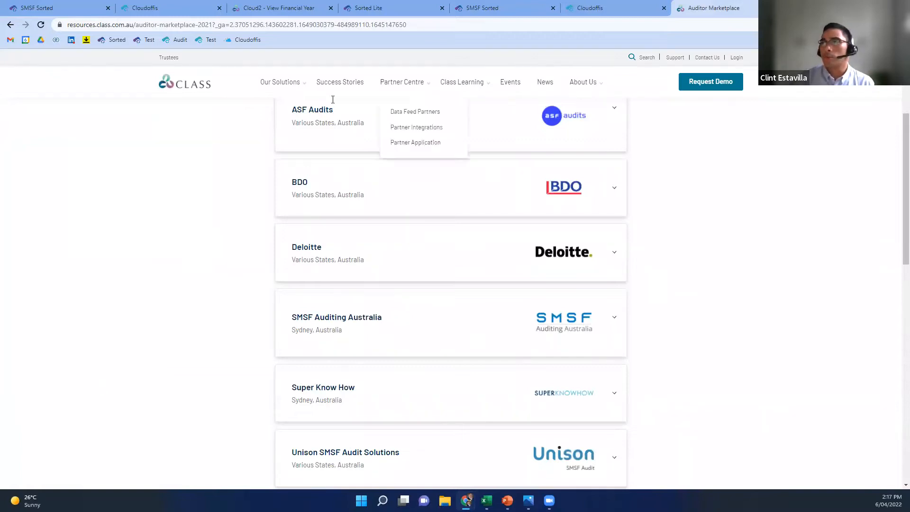
Revisit the auditor's free portal and the fund's transfer-to-auditor page, ending on the SMSF Sorted dashboard to check its admin options.
left_click(590, 8)
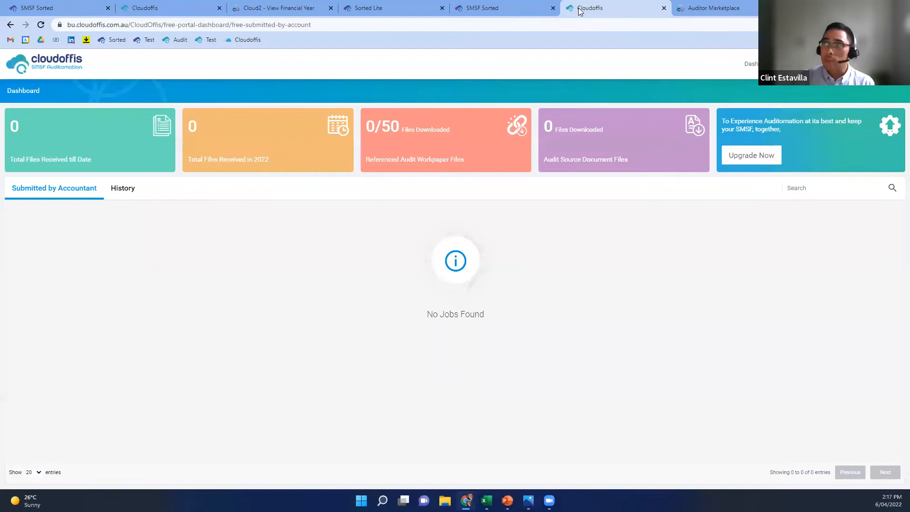
left_click(388, 9)
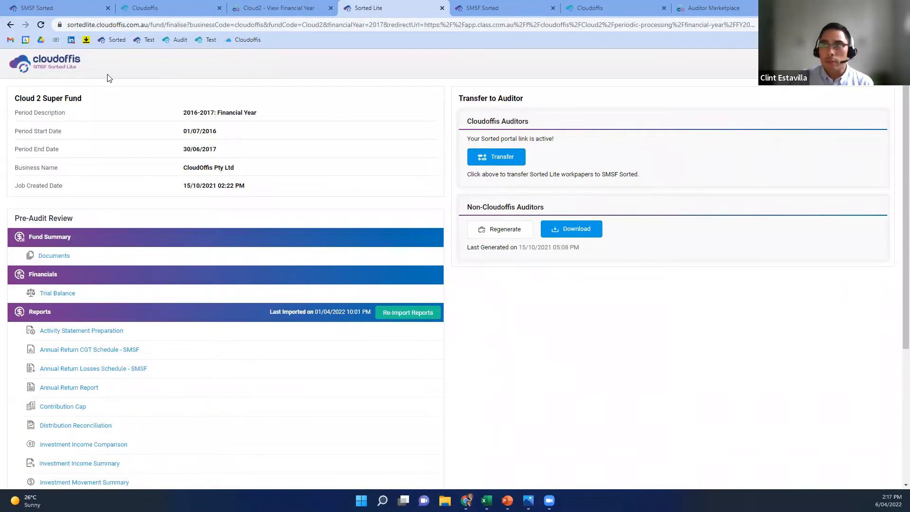
left_click(68, 11)
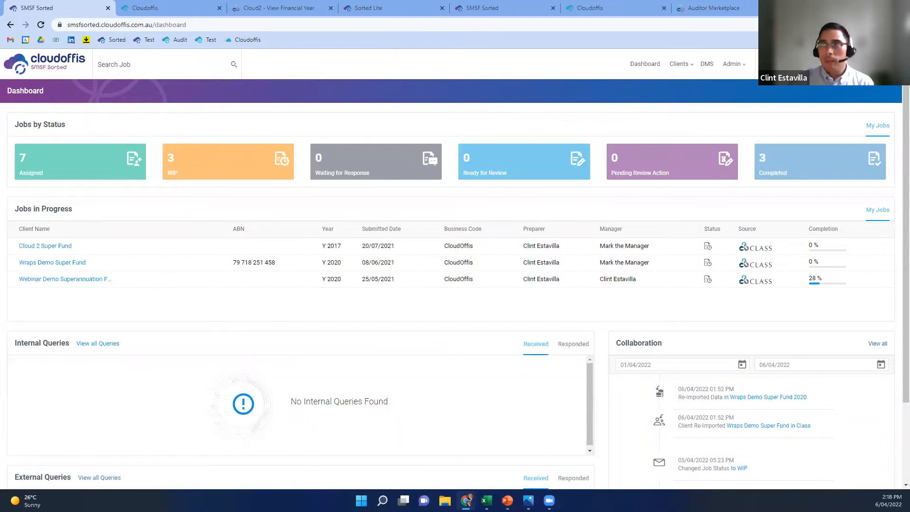
left_click(94, 20)
left_click(294, 118)
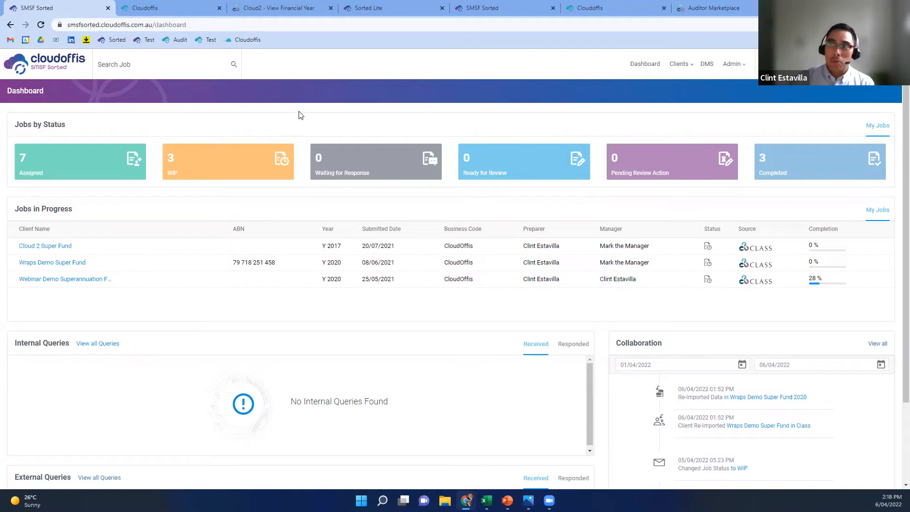
left_click(733, 64)
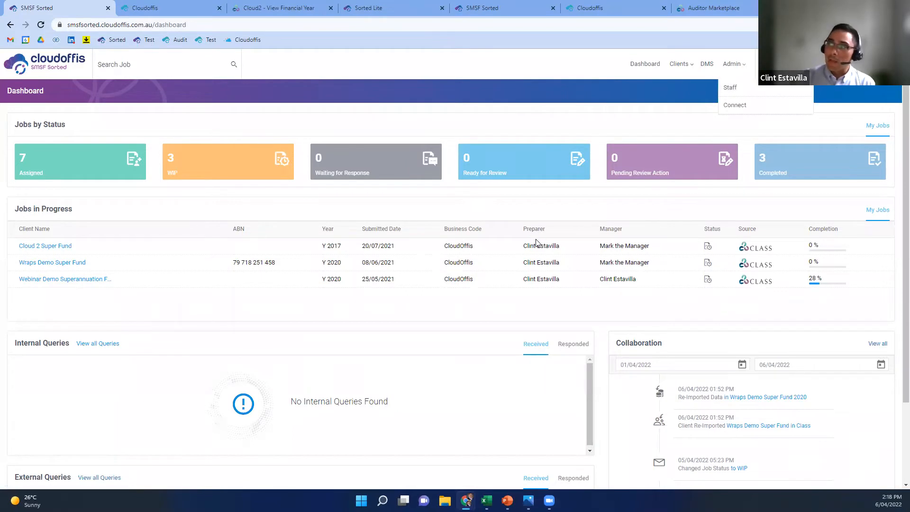
left_click(476, 92)
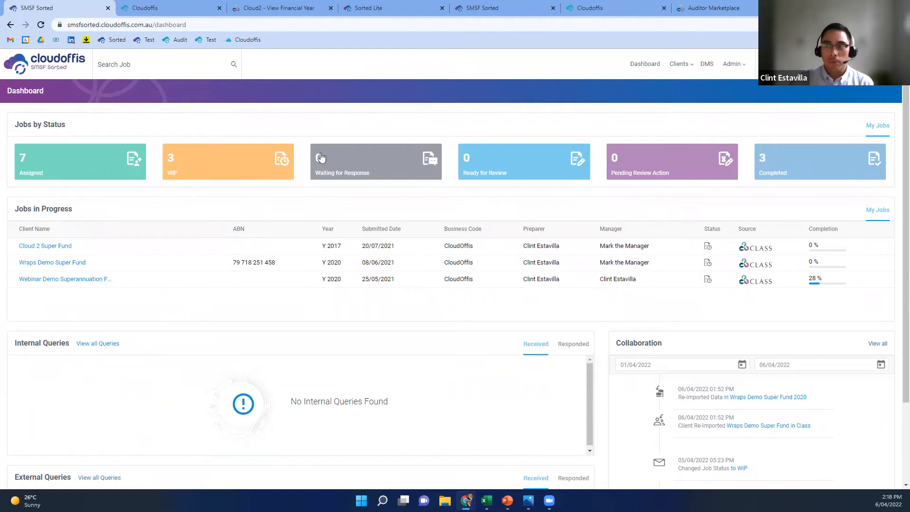
Look through the dashboard's jobs in progress, internal and external queries, and collaboration activity.
scroll(290, 166, "down", 1)
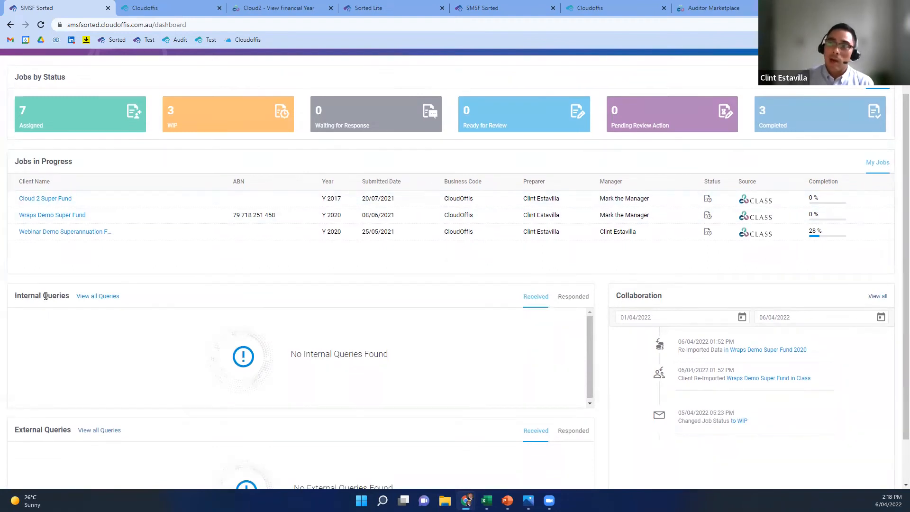
left_click_drag(29, 298, 66, 299)
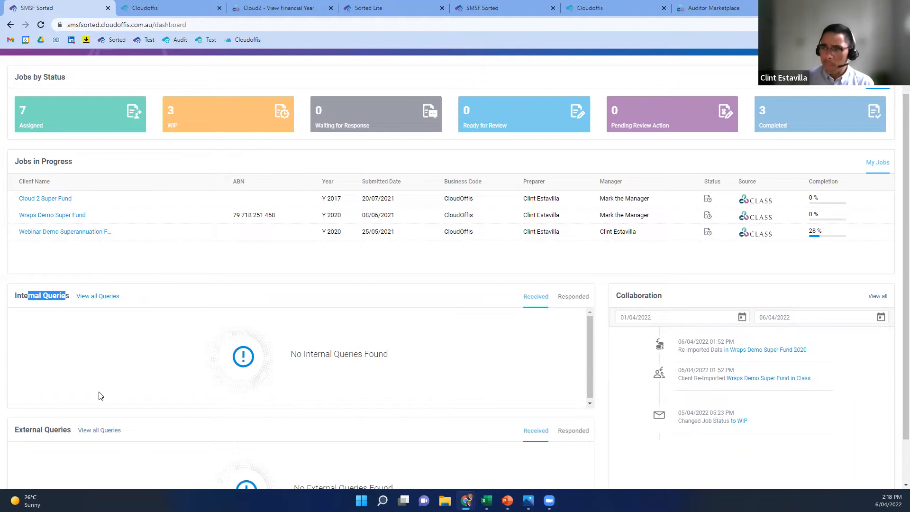
scroll(253, 391, "down", 1)
left_click(255, 364)
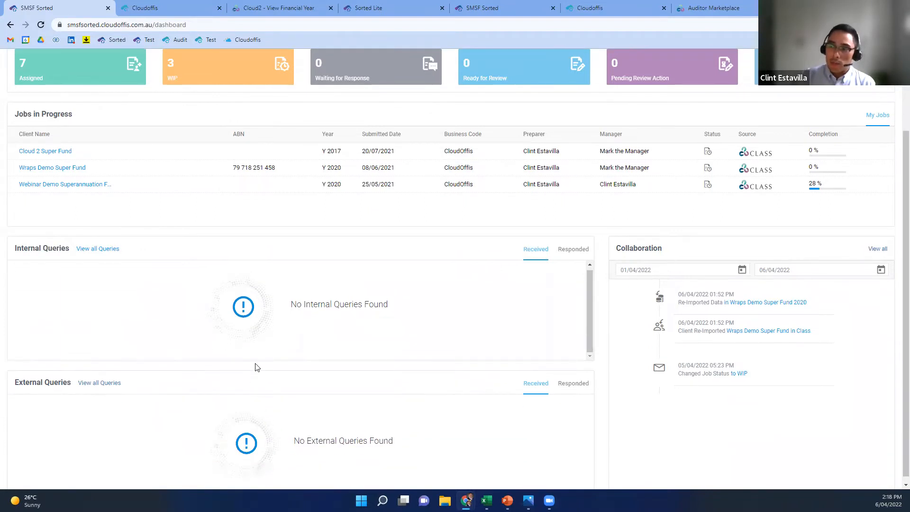
scroll(247, 360, "down", 1)
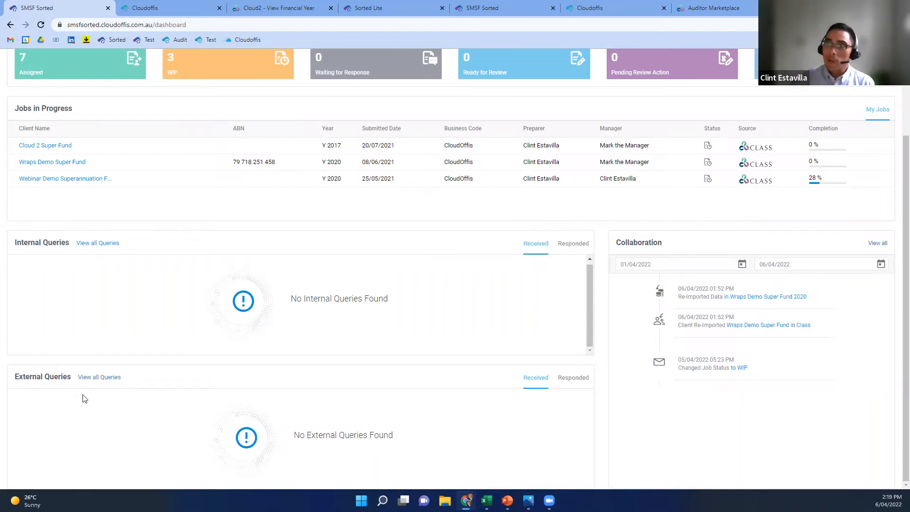
View the auditors' report templates and the generated reports, expanding Class Demo Fund 4, Cloud 5 Super Fund and Cloud 4 Super Fund.
scroll(284, 392, "up", 3)
left_click(684, 69)
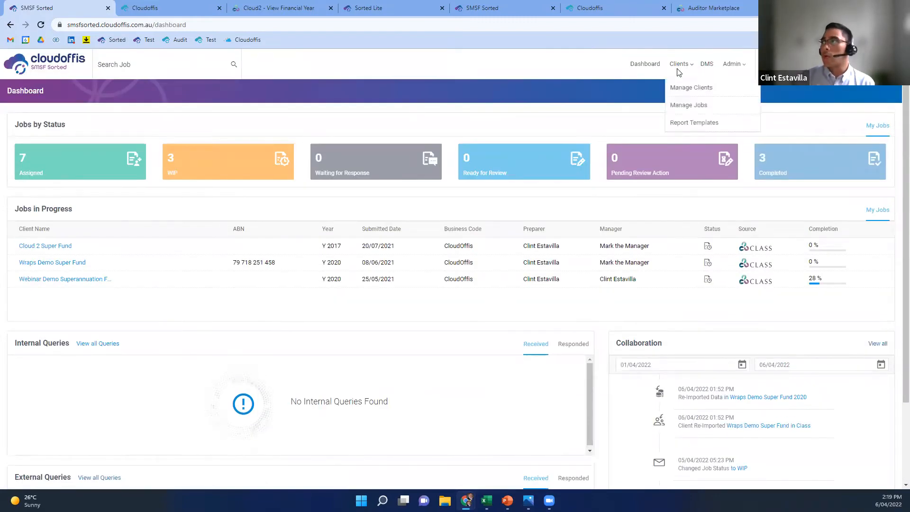
left_click(691, 126)
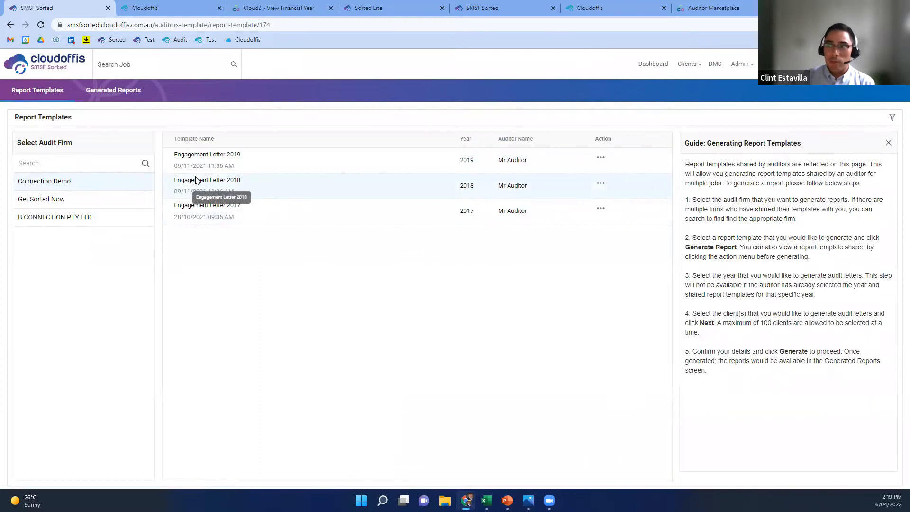
left_click(124, 92)
left_click(48, 153)
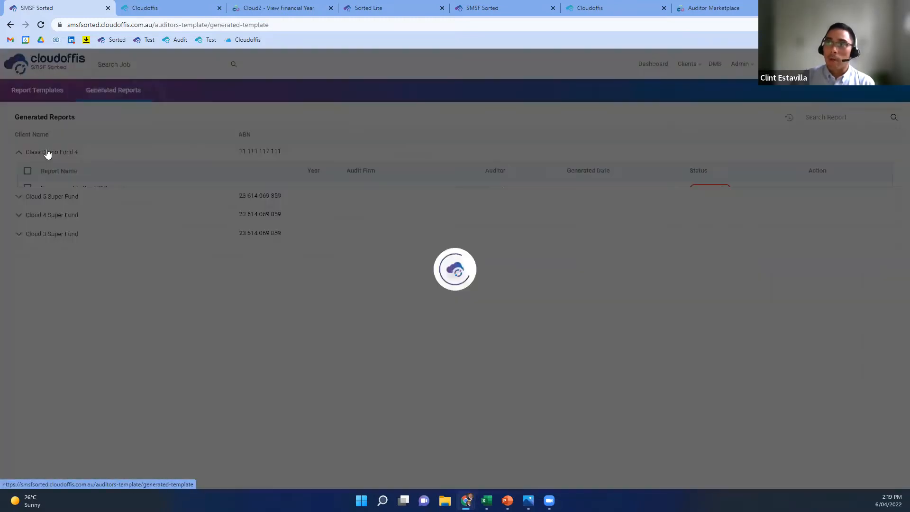
left_click(33, 216)
left_click(42, 318)
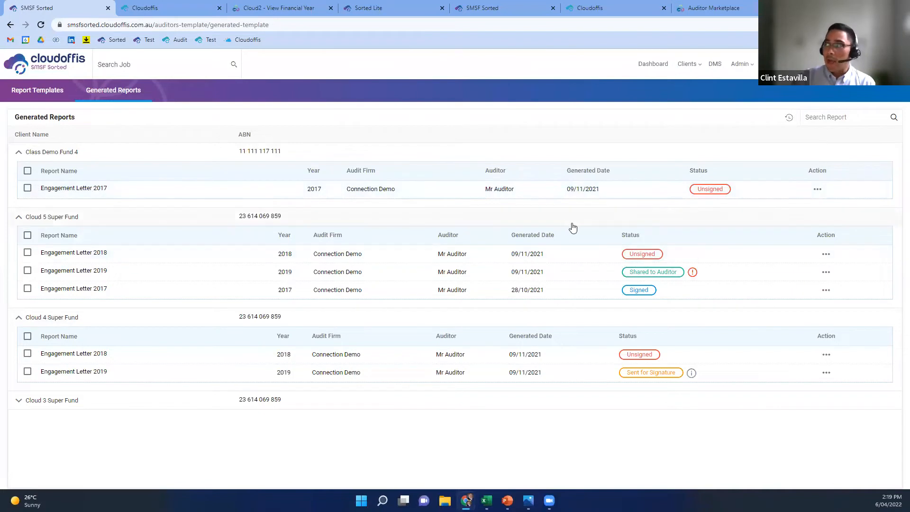
View the Send for Signature options for Class Demo Fund 4's Engagement Letter 2017, and return to the generated reports.
left_click(818, 190)
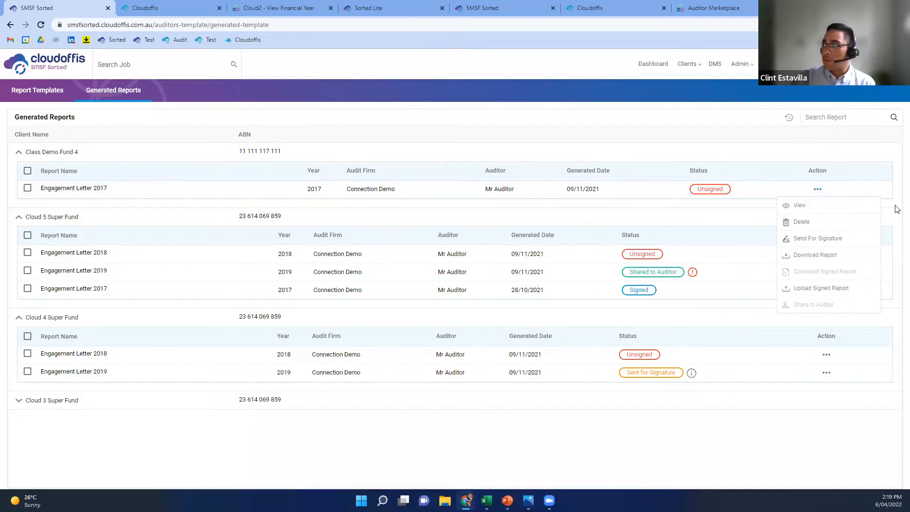
left_click(805, 245)
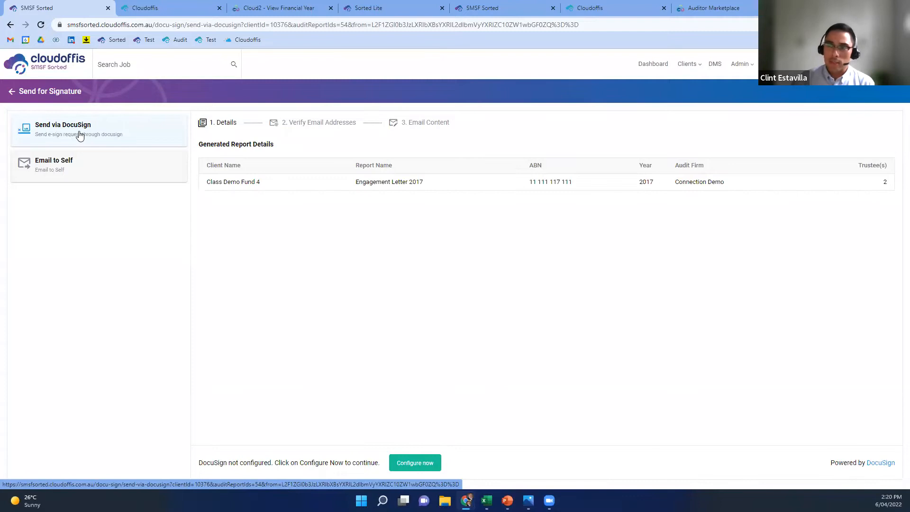
left_click(12, 92)
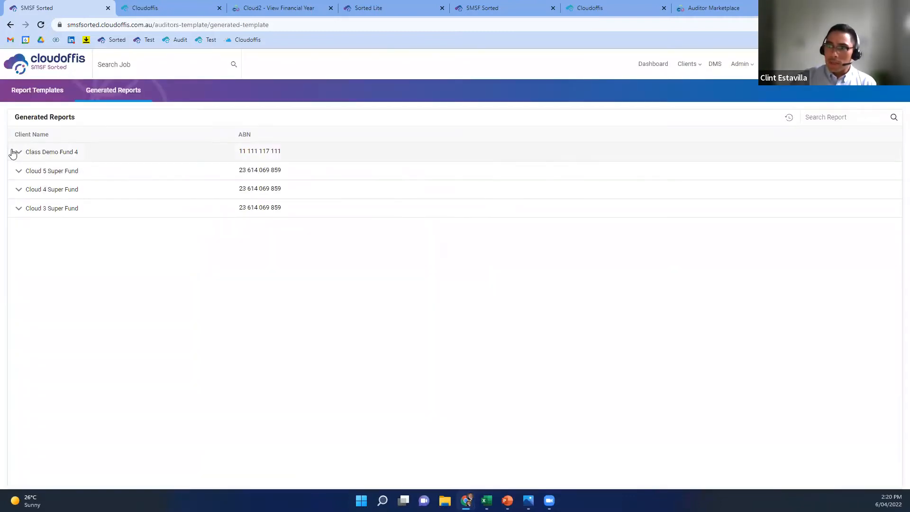
Expand the reports of Class Demo Fund 4 and Cloud 5 Super Fund, and check the actions available for the signed Engagement Letter 2017.
left_click(13, 153)
left_click(18, 217)
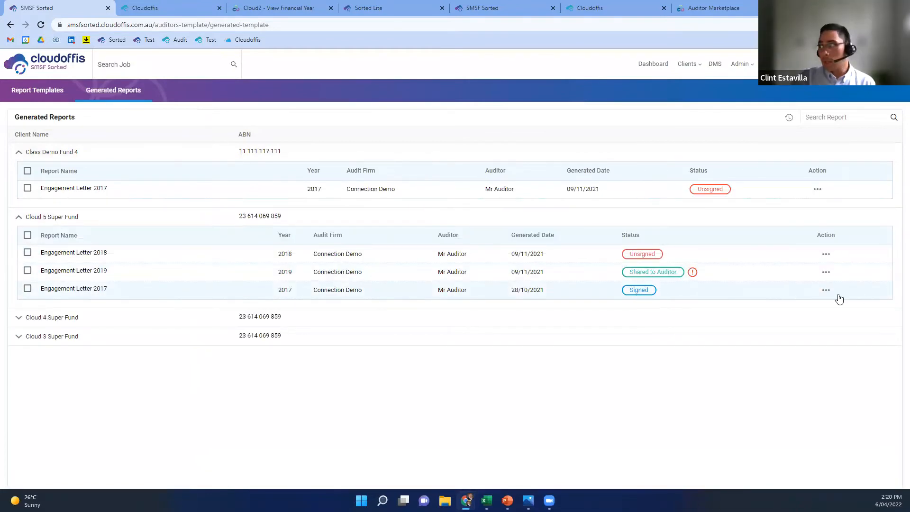
left_click(826, 290)
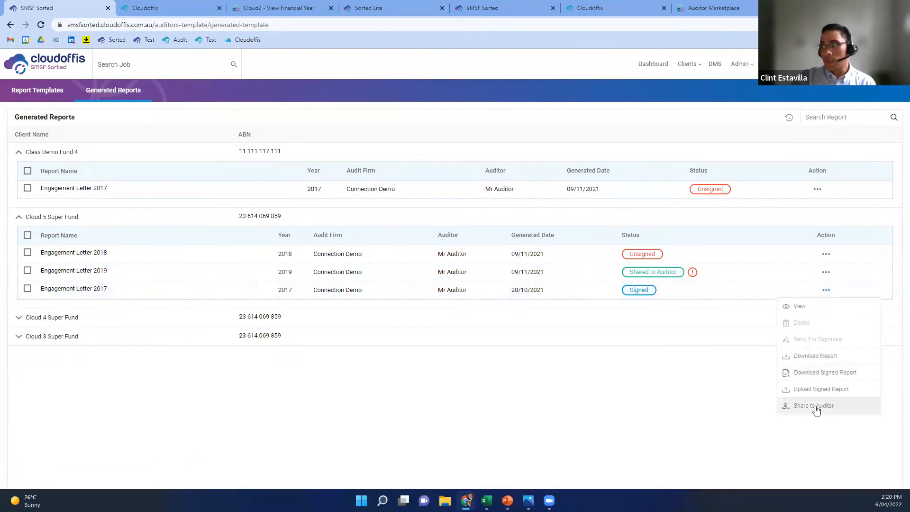
left_click(616, 358)
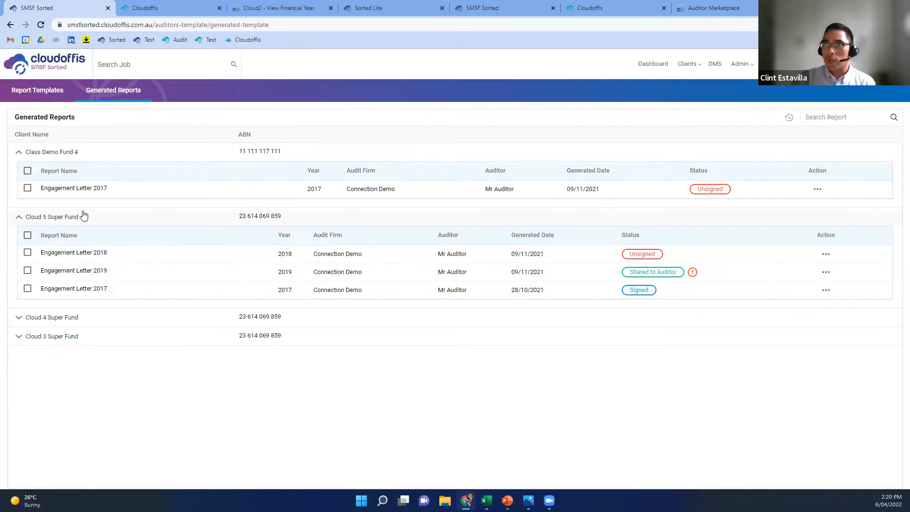
Look over the fund folders in the DMS, including Cloud 4 Super Fund for 2022, and return to the dashboard.
left_click(58, 72)
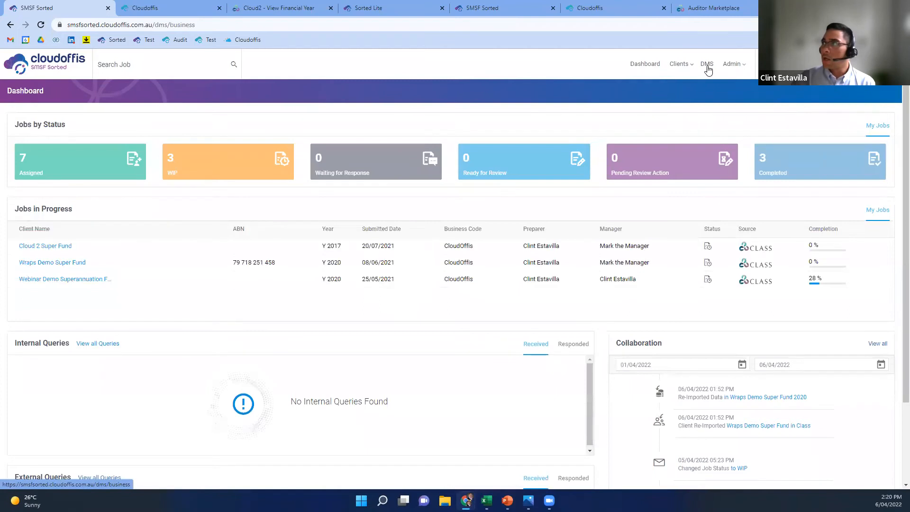
left_click(708, 66)
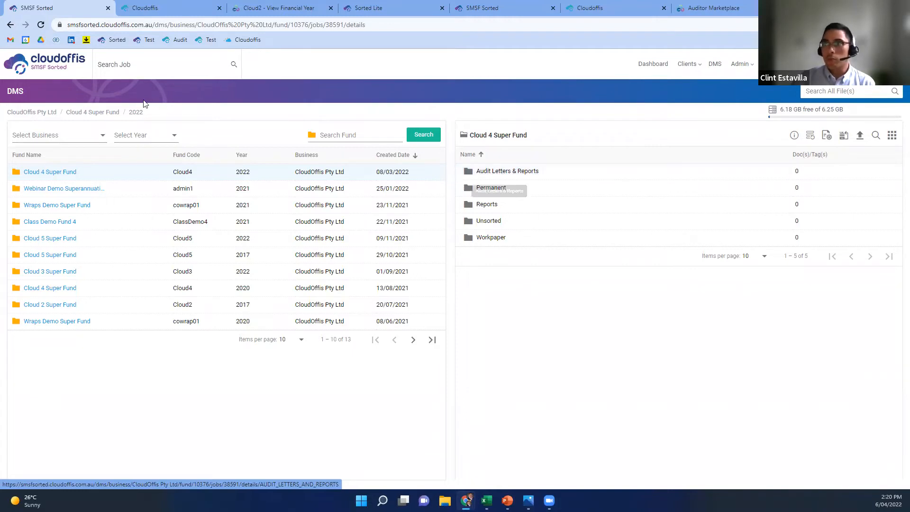
left_click(52, 70)
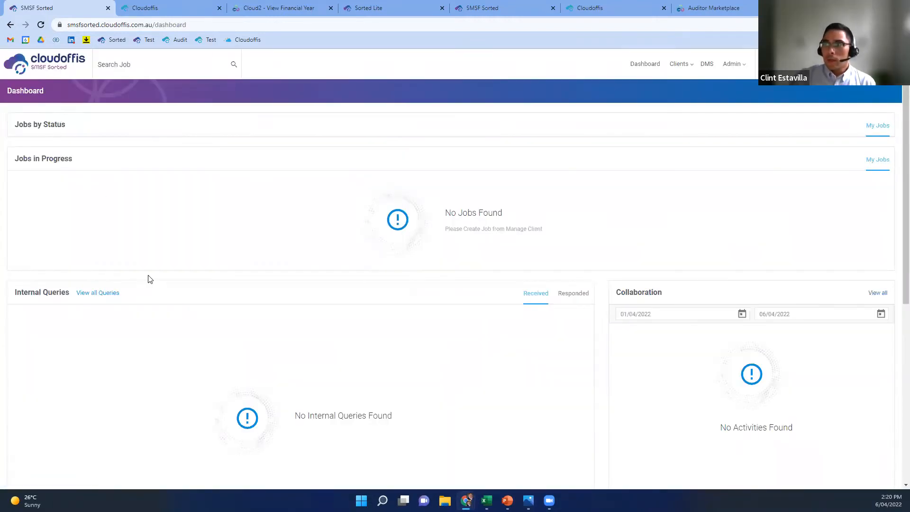
scroll(126, 268, "down", 1)
scroll(245, 217, "up", 3)
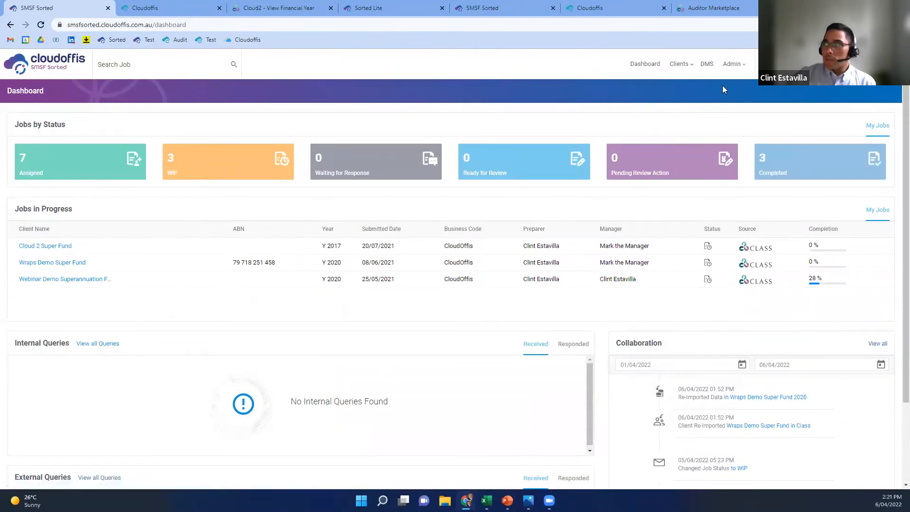
Open the Manage Clients list and check the actions available for Wraps Demo Super Fund.
left_click(680, 63)
left_click(681, 90)
left_click(813, 91)
left_click(614, 104)
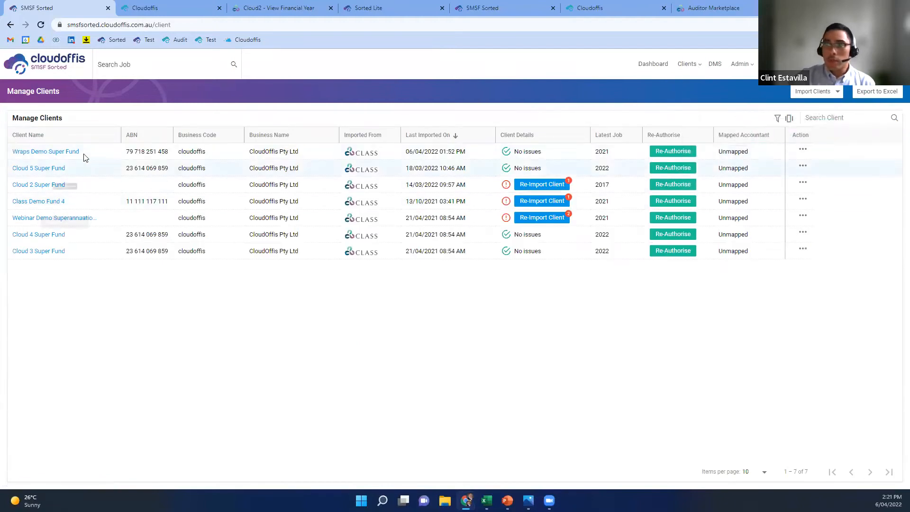
left_click(803, 150)
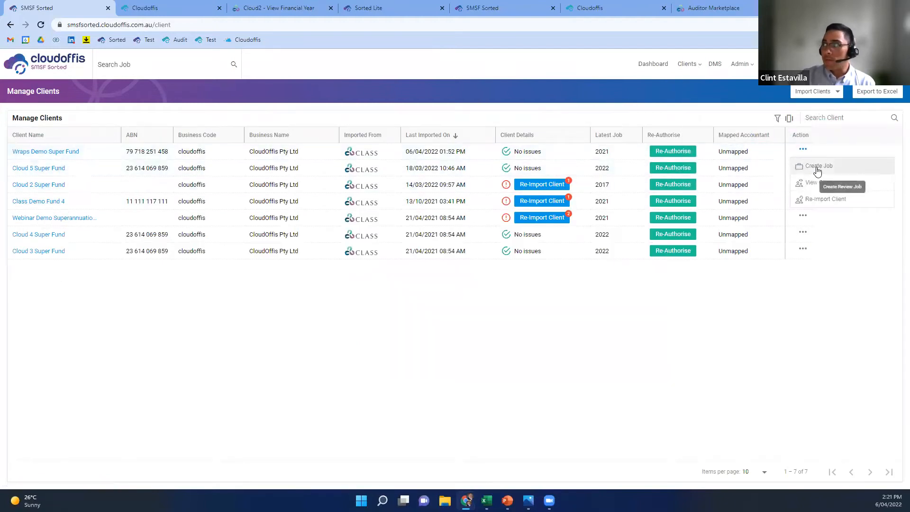
left_click(551, 372)
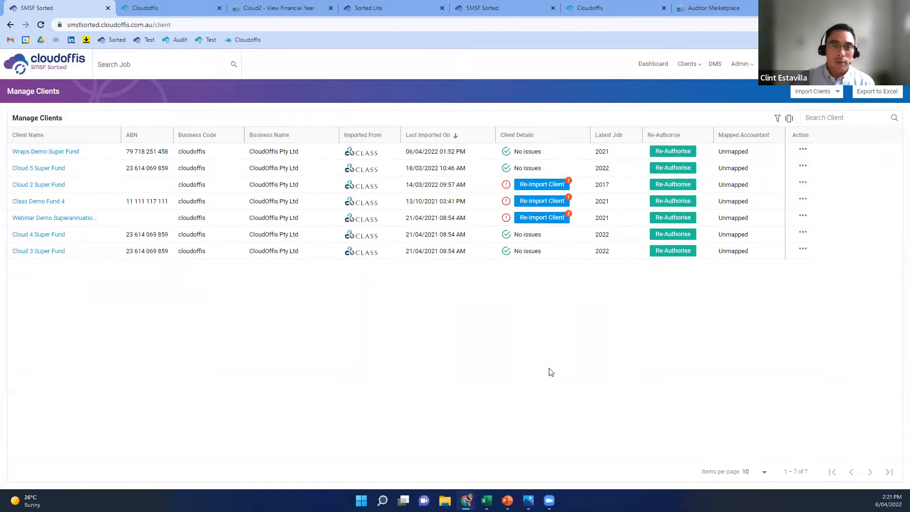
View Cloud 2 Super Fund's 2017 job from the dashboard, and open Cloud 5 Super Fund's 2017 folder in the DMS.
left_click(47, 69)
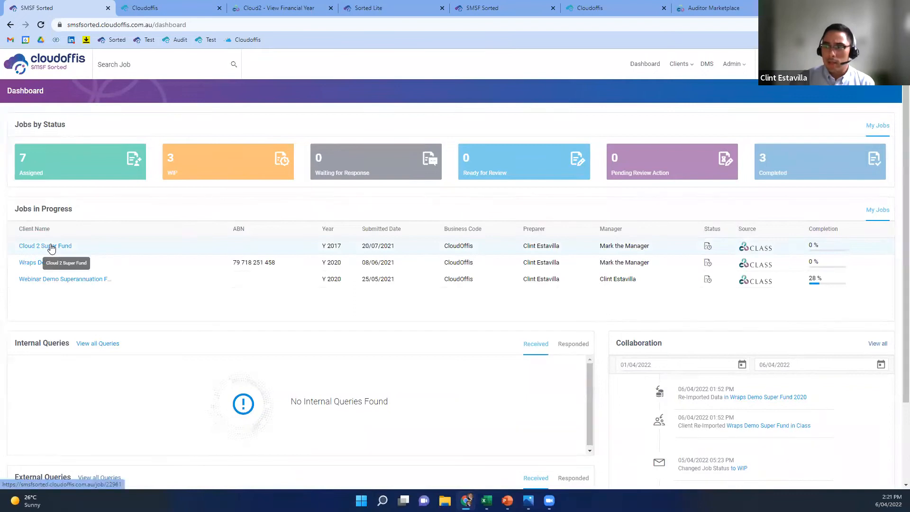
left_click(50, 249)
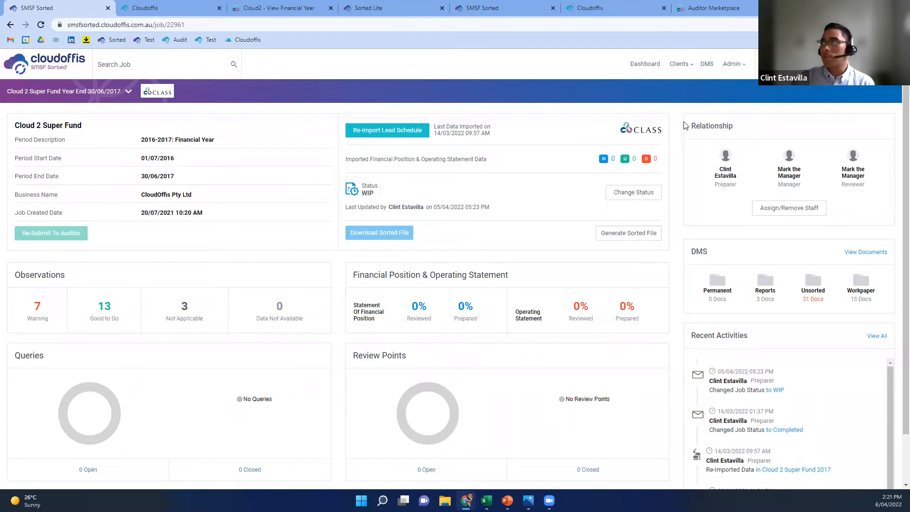
left_click(707, 65)
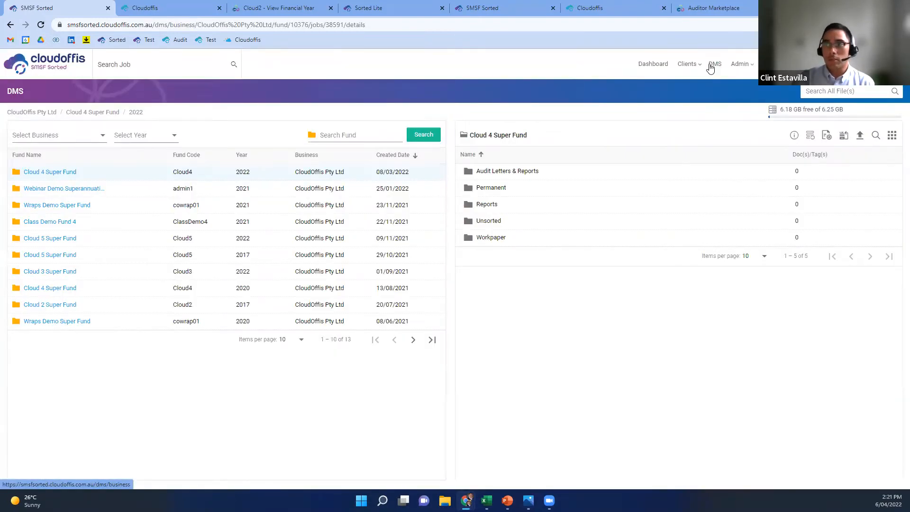
left_click(42, 255)
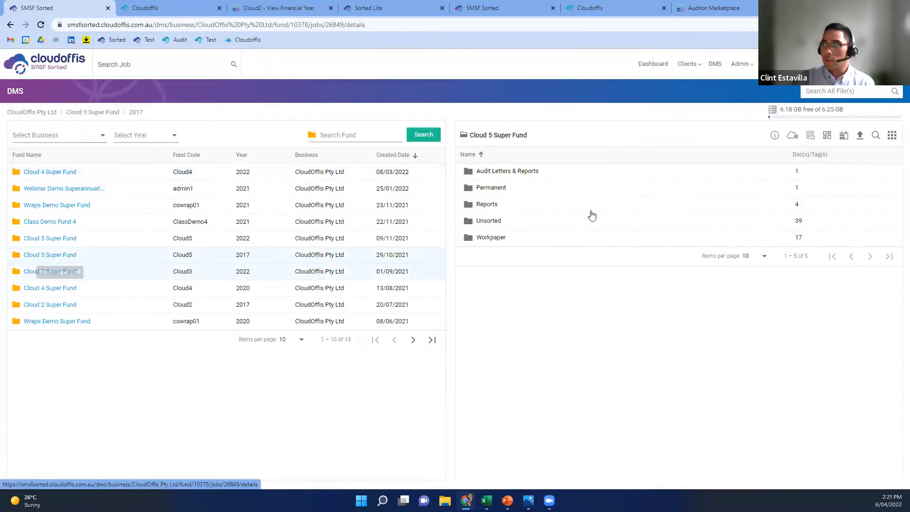
Tag the OCR_M property valuation PDF in the Unsorted folder to the fund's property under Direct Property, and close the document.
left_click(477, 223)
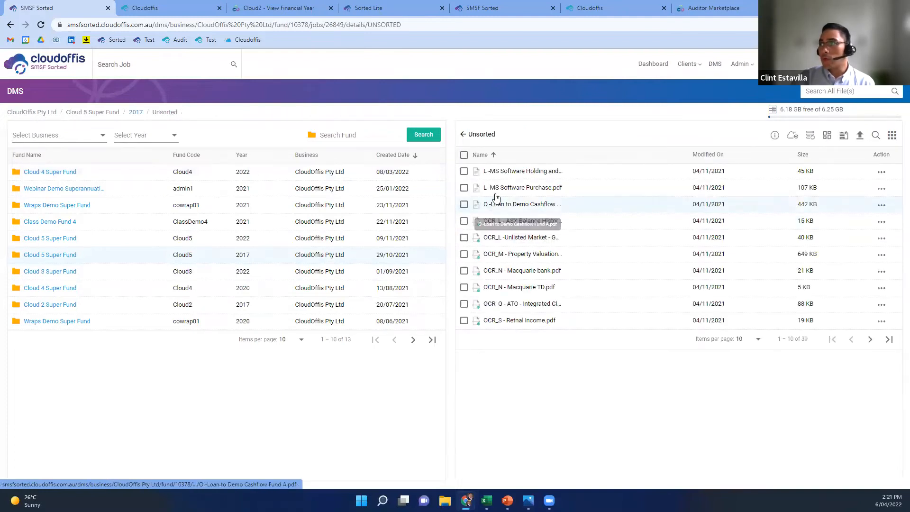
left_click(504, 254)
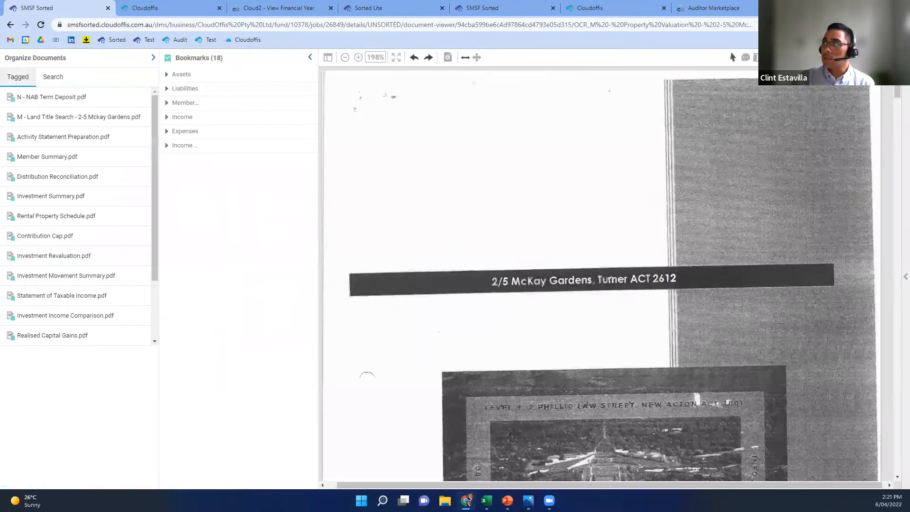
left_click(499, 214)
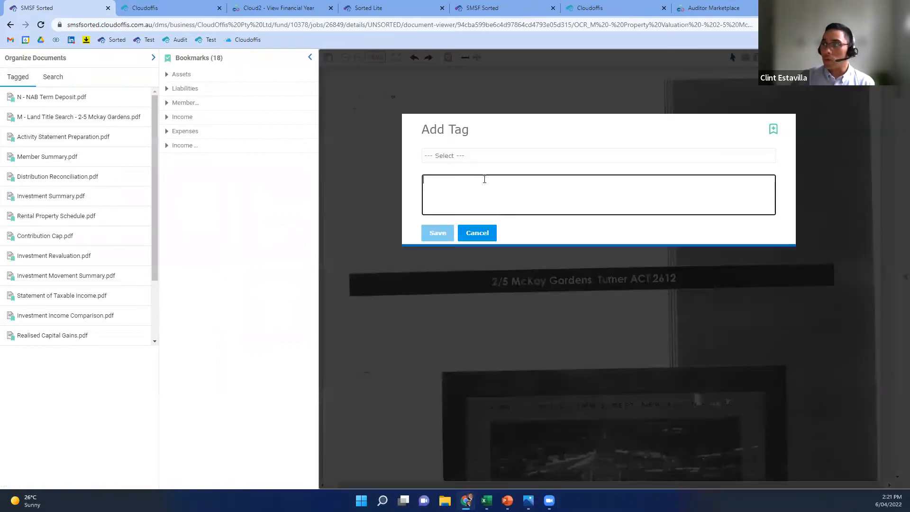
left_click(483, 158)
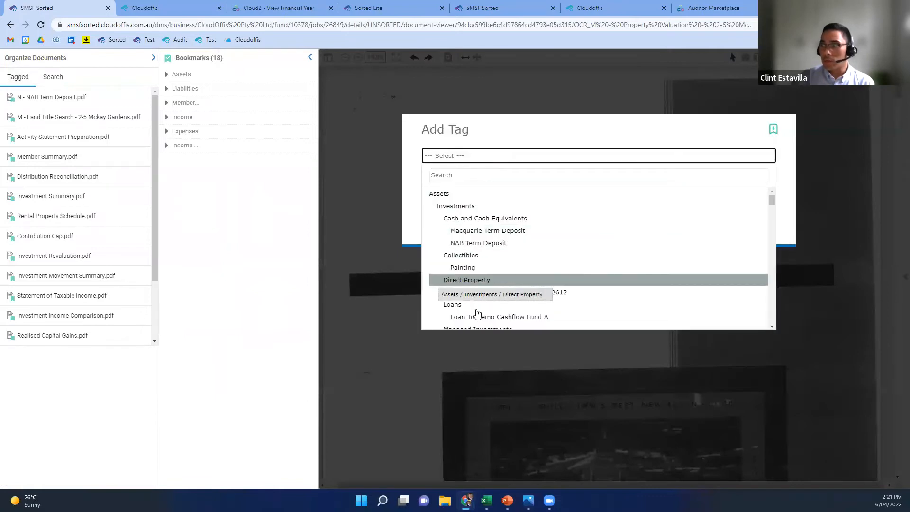
left_click(498, 292)
left_click(436, 233)
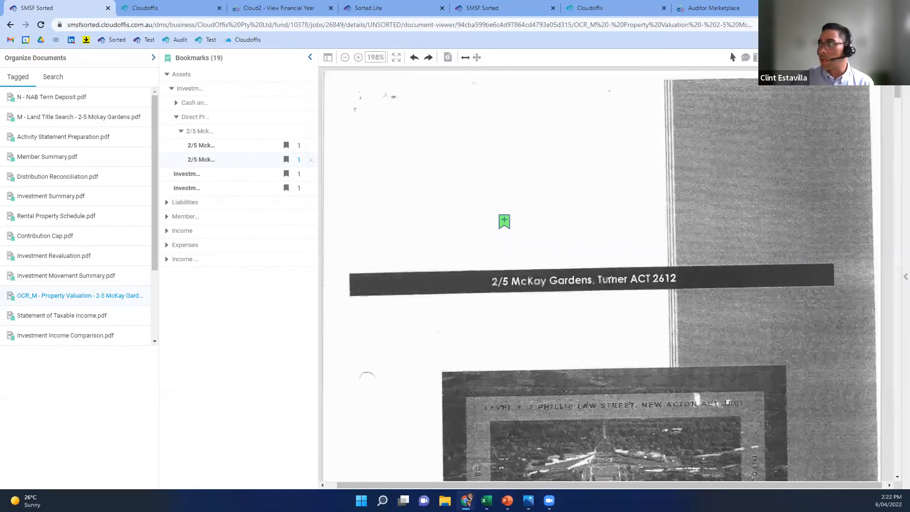
left_click(893, 57)
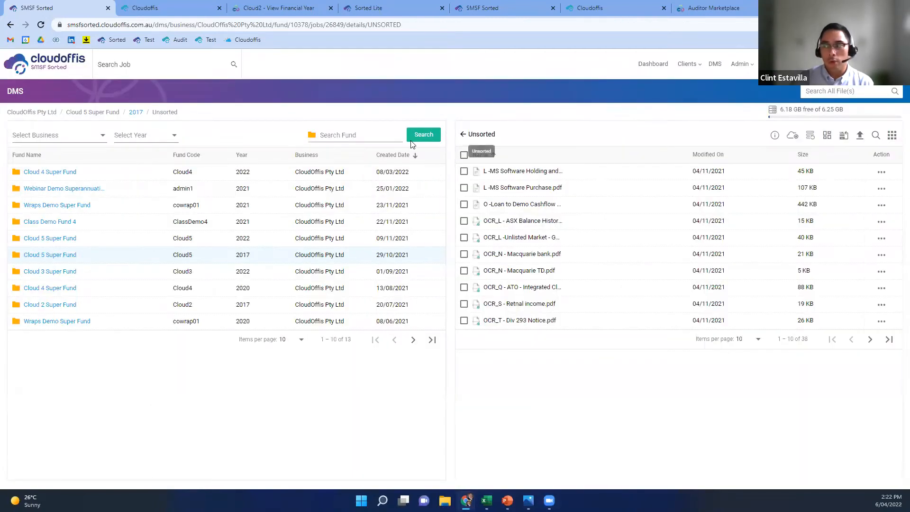
Return to the dashboard, open Cloud 2 Super Fund's 2017 job, and look over its overview and fund details.
left_click(60, 64)
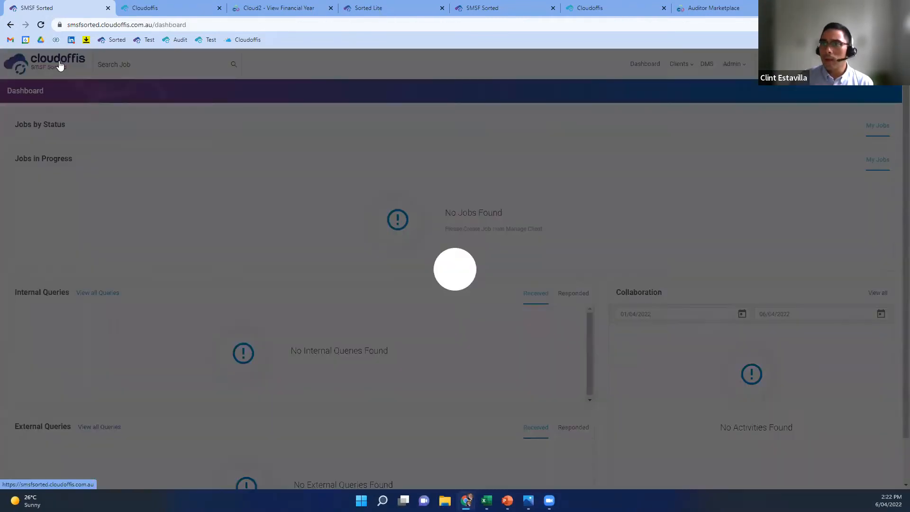
left_click(40, 247)
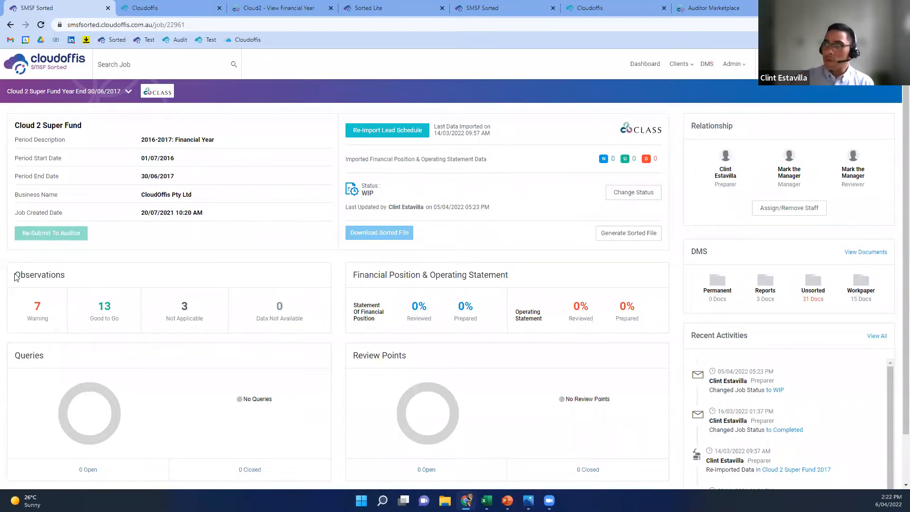
scroll(65, 331, "down", 1)
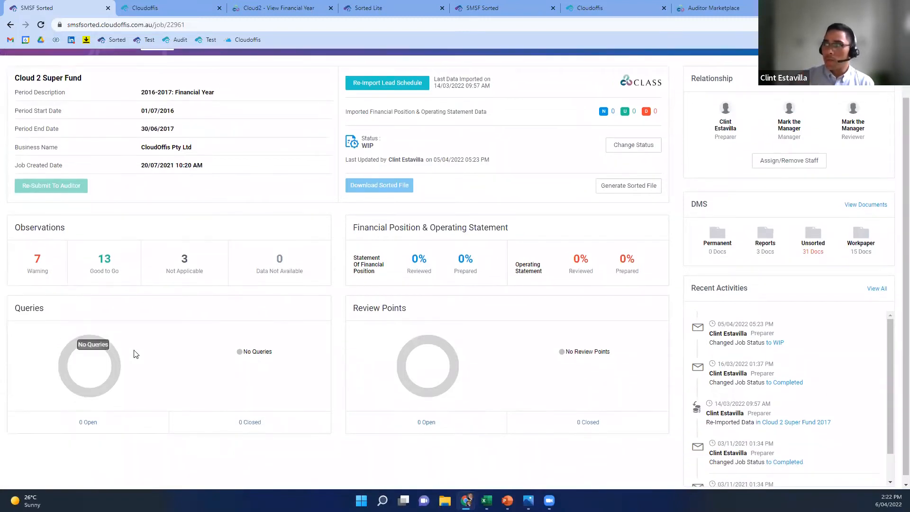
scroll(327, 353, "up", 1)
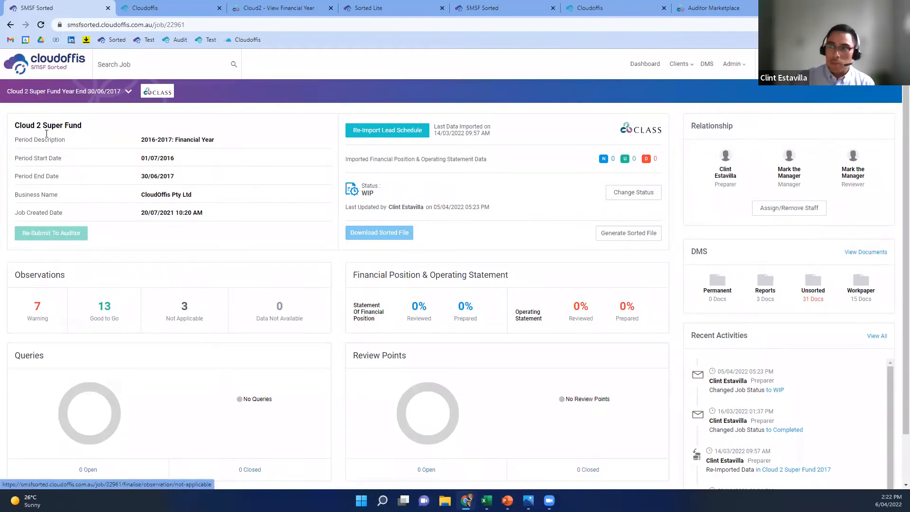
left_click_drag(36, 125, 201, 229)
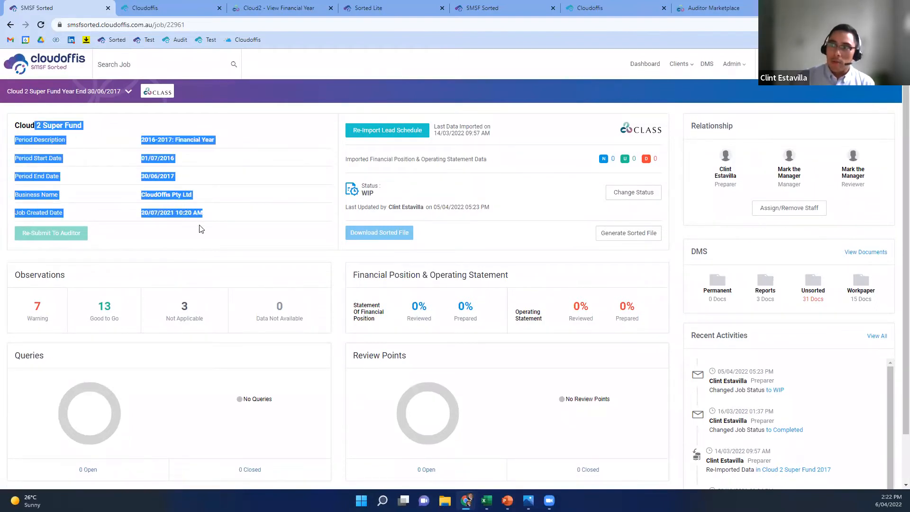
left_click(209, 247)
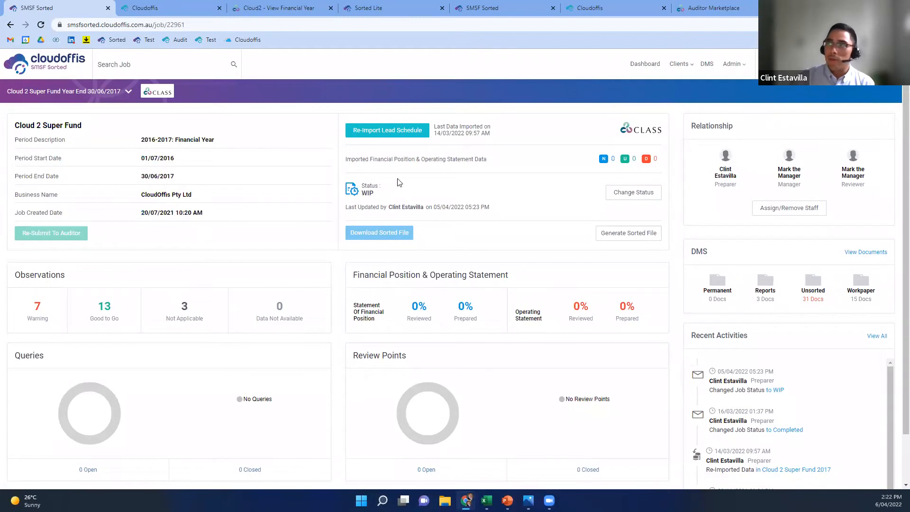
Check the lead schedule's re-import options and the available job statuses without changing either.
left_click(405, 135)
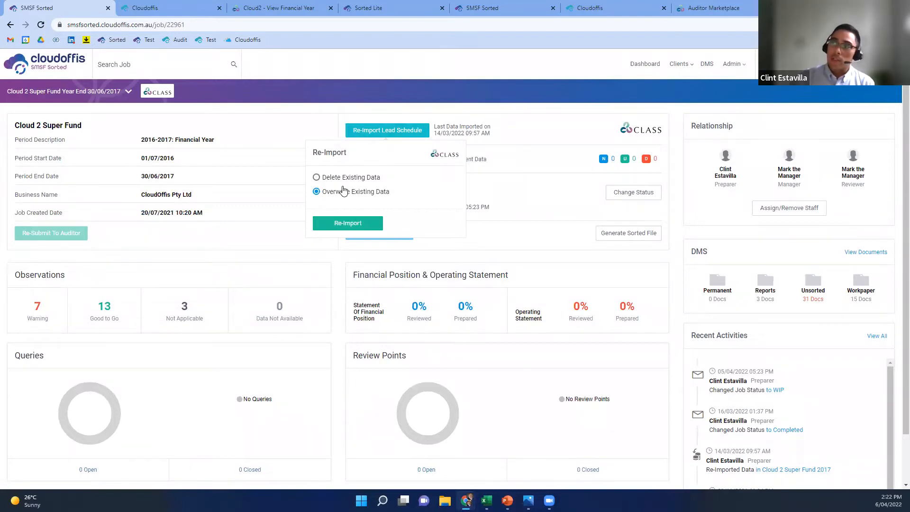
left_click(510, 102)
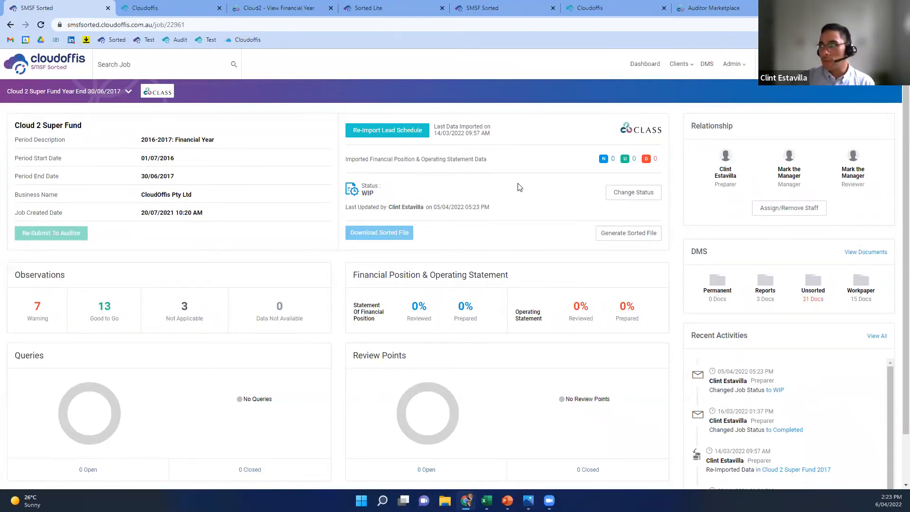
left_click(652, 195)
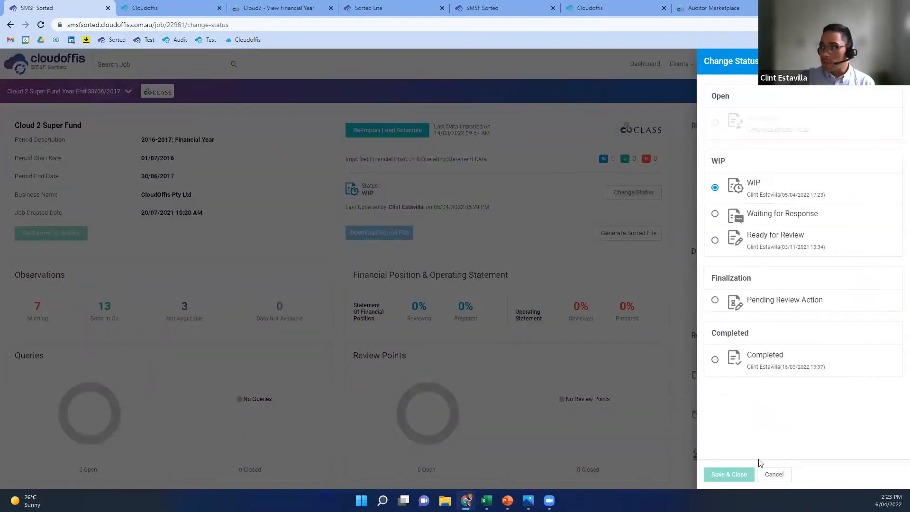
left_click(774, 474)
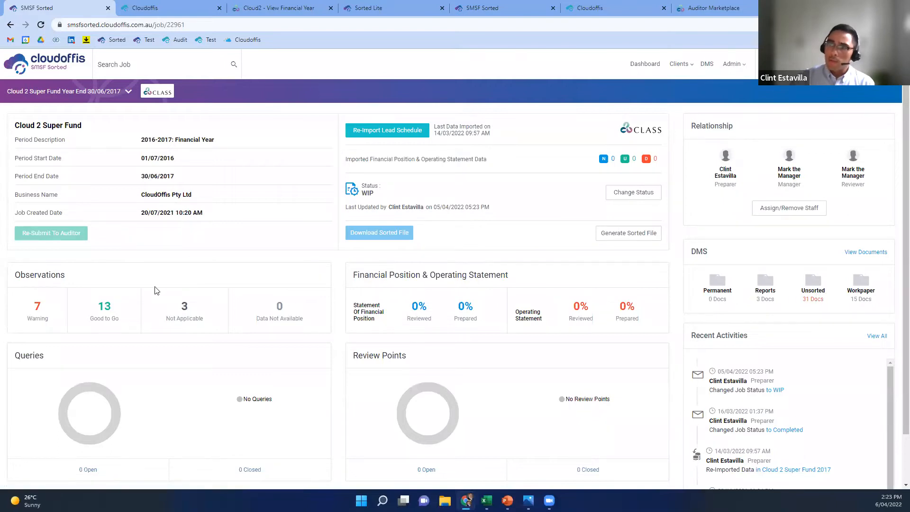
Look over the job's recent activities, observation summary, queries and review points.
scroll(144, 294, "down", 1)
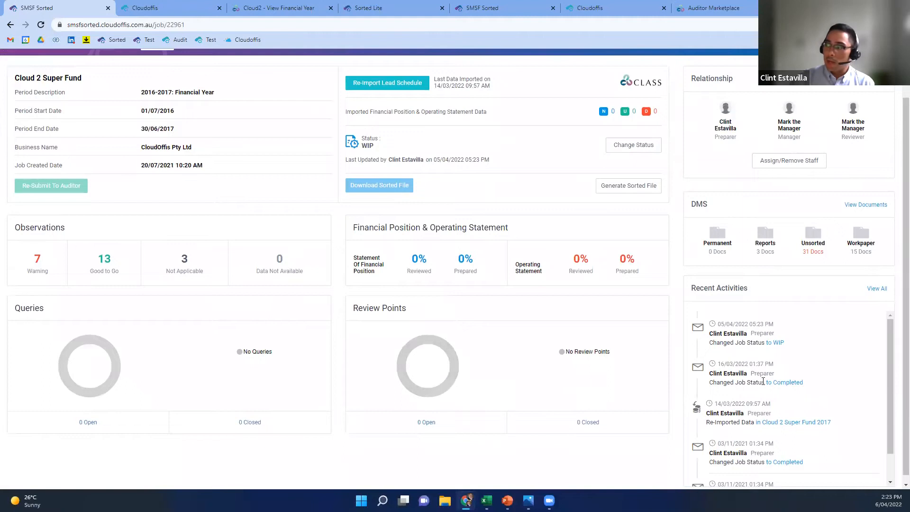
scroll(757, 341, "down", 1)
scroll(760, 396, "up", 2)
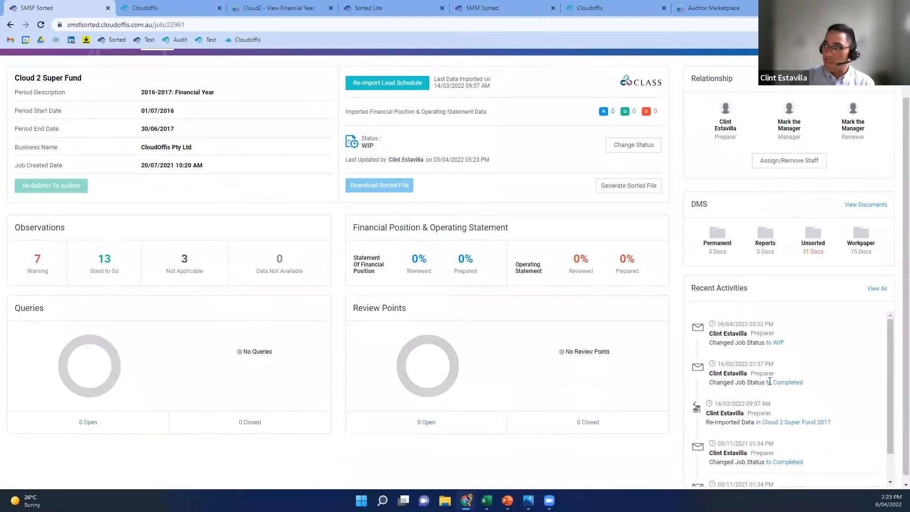
scroll(768, 393, "up", 1)
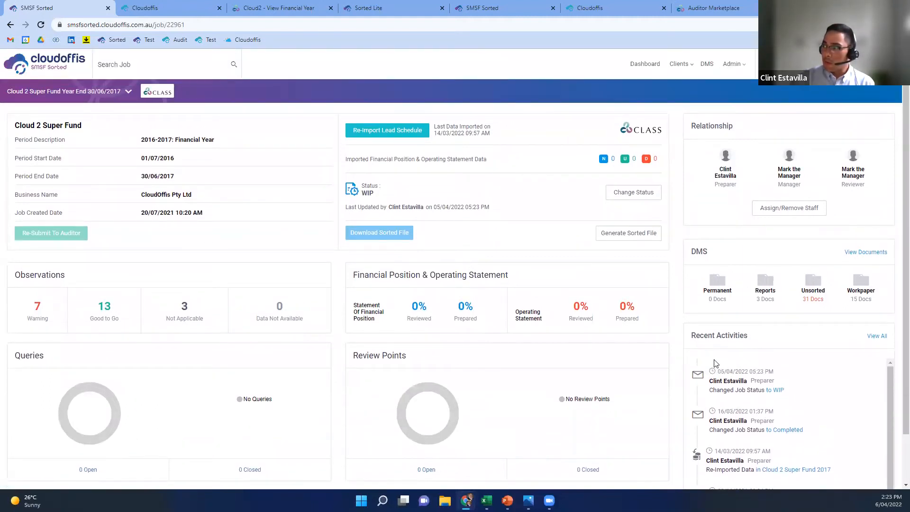
scroll(679, 316, "down", 1)
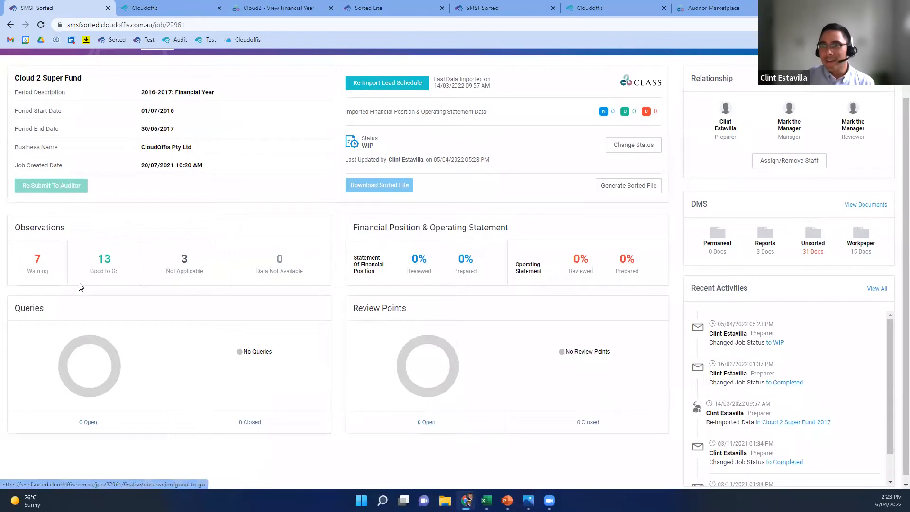
scroll(81, 285, "up", 1)
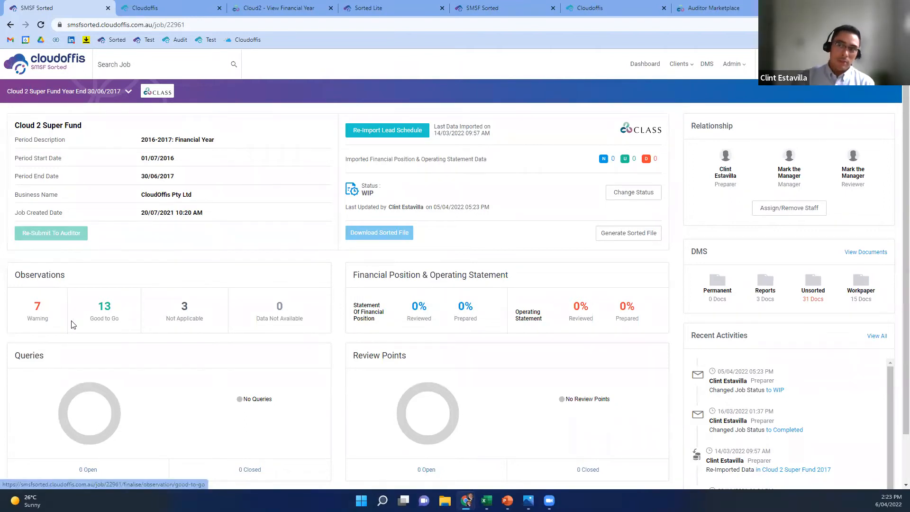
Open the job's Good to Go observations, examine the Market Value check, and collapse it.
left_click(118, 316)
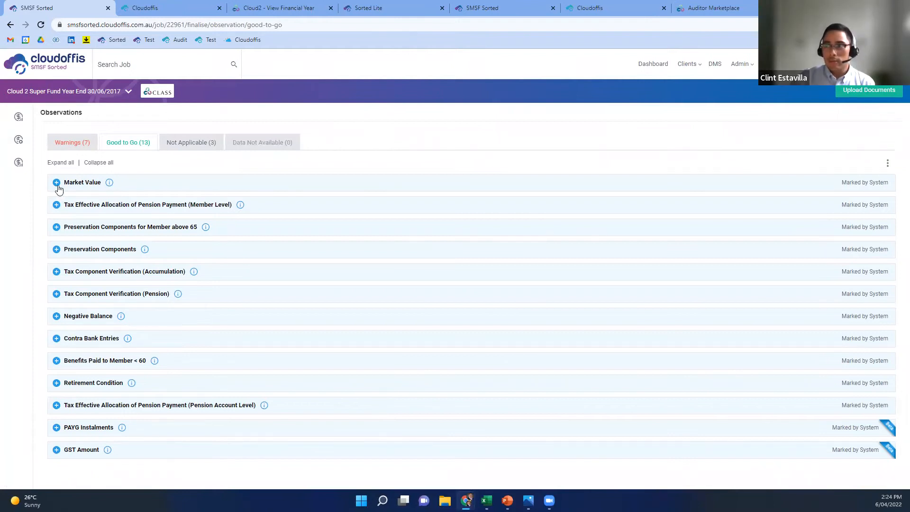
left_click(56, 183)
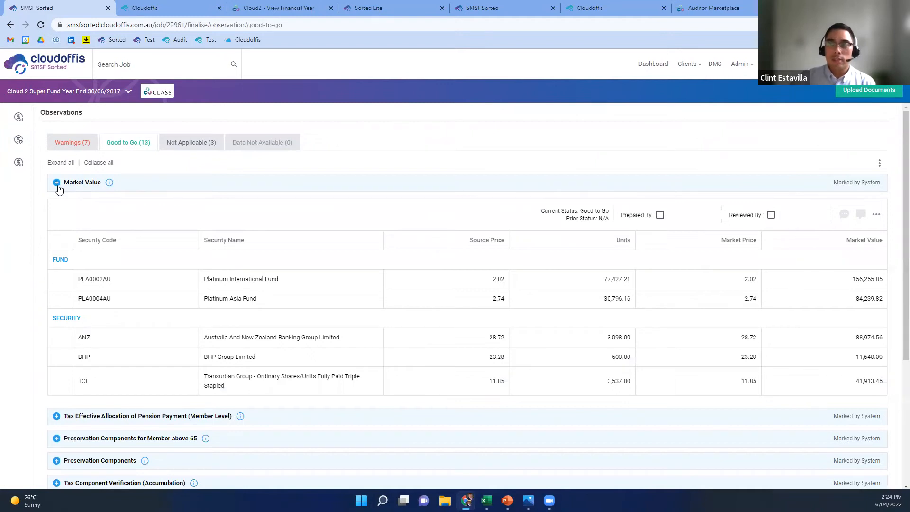
scroll(78, 410, "down", 3)
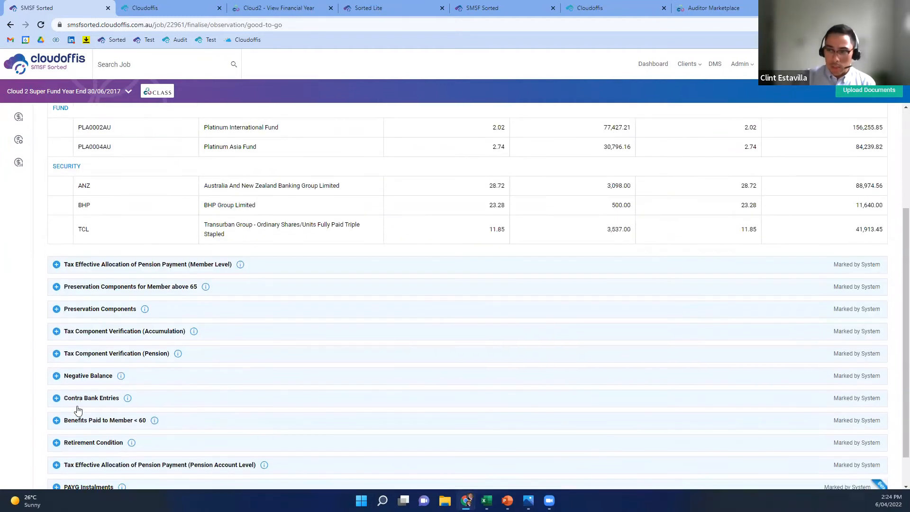
scroll(76, 407, "up", 4)
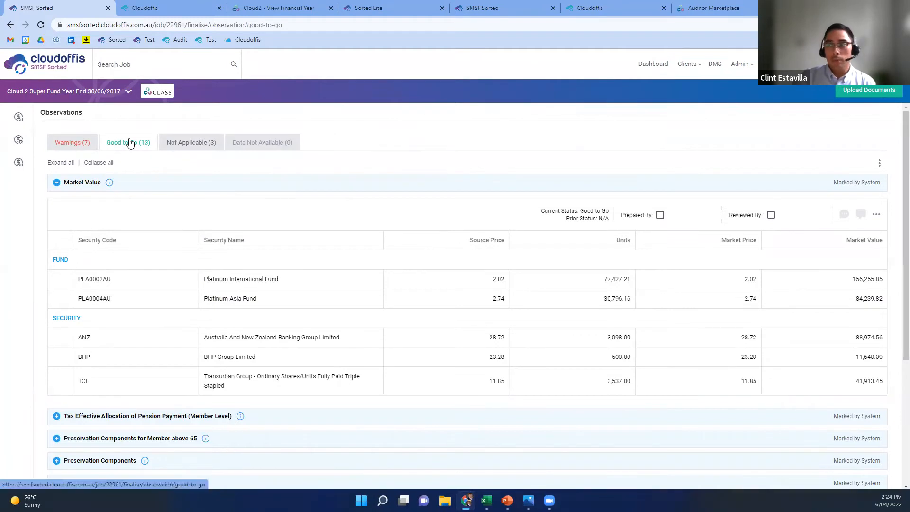
left_click(55, 183)
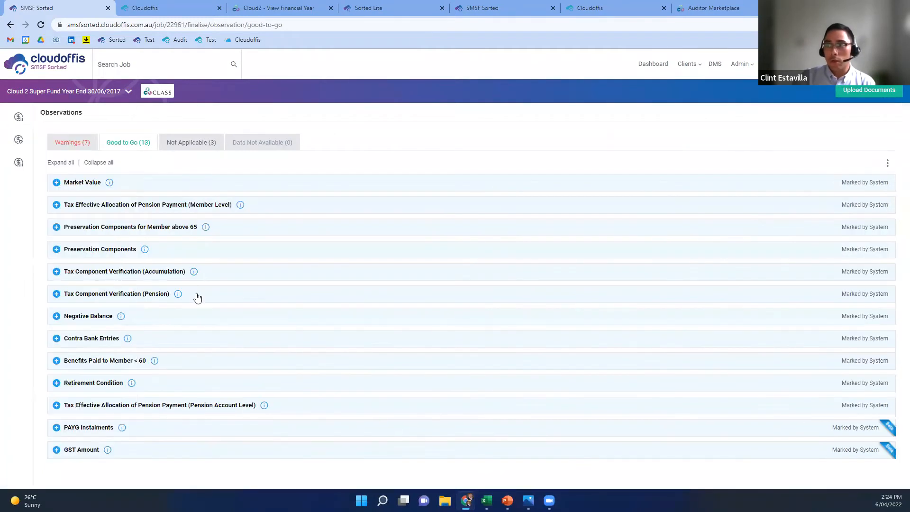
Examine the Tax Component Verification checks for accumulation and pension and the Negative Balance check, and leave all collapsed.
left_click(95, 274)
scroll(102, 292, "down", 1)
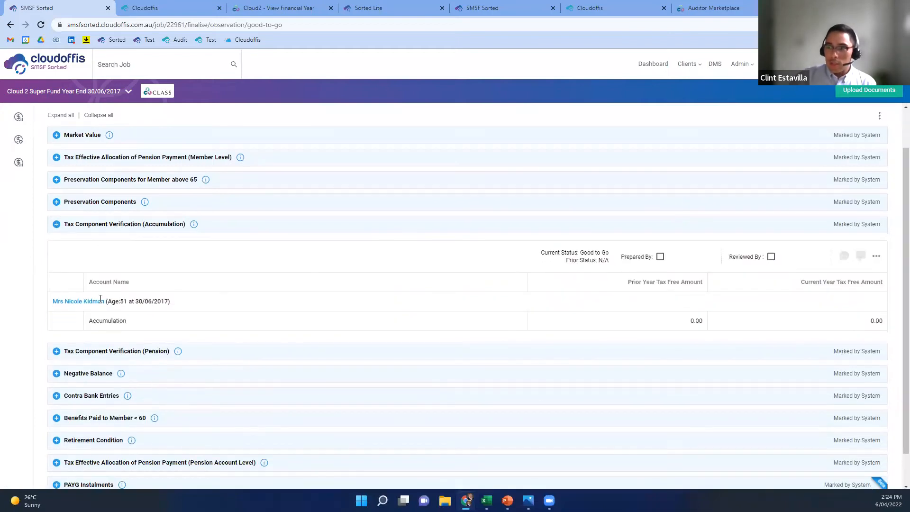
left_click(98, 353)
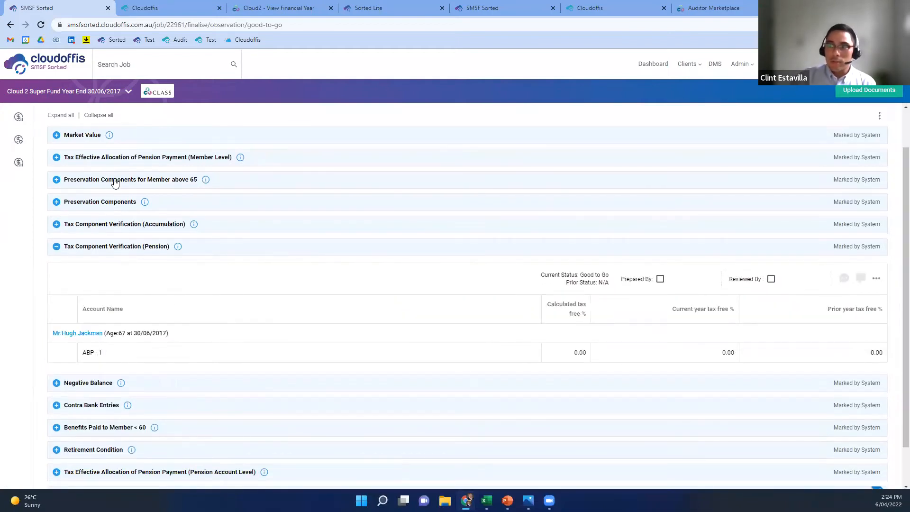
scroll(101, 220, "down", 1)
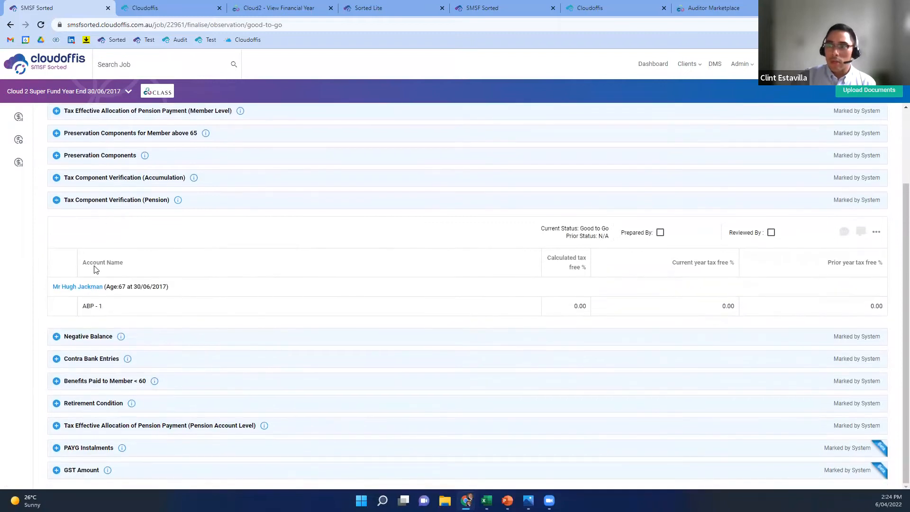
left_click(90, 337)
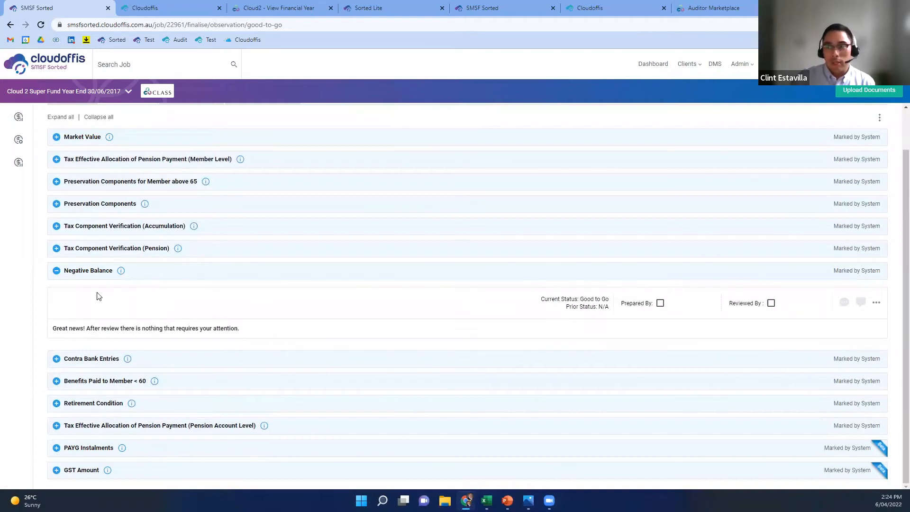
left_click(56, 271)
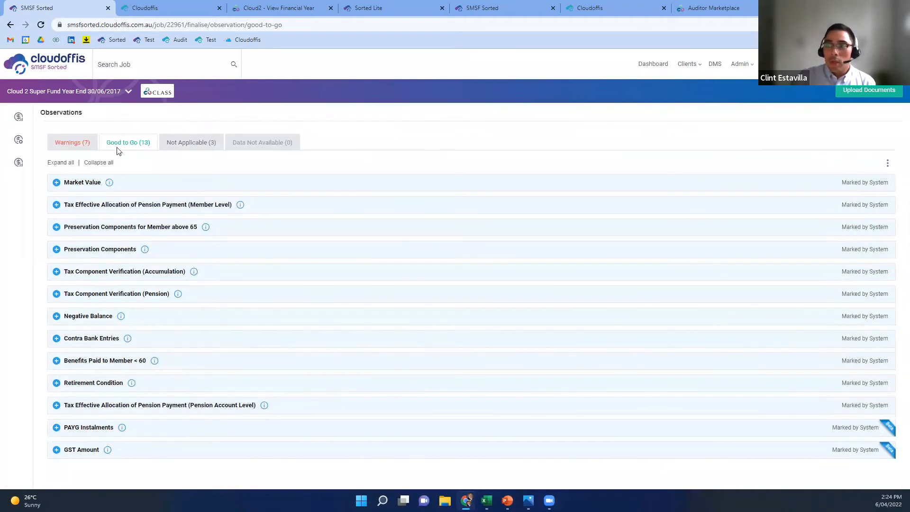
Switch to the Warnings observations and examine the Pension Limit and Lump Sum Payment warnings.
left_click(76, 147)
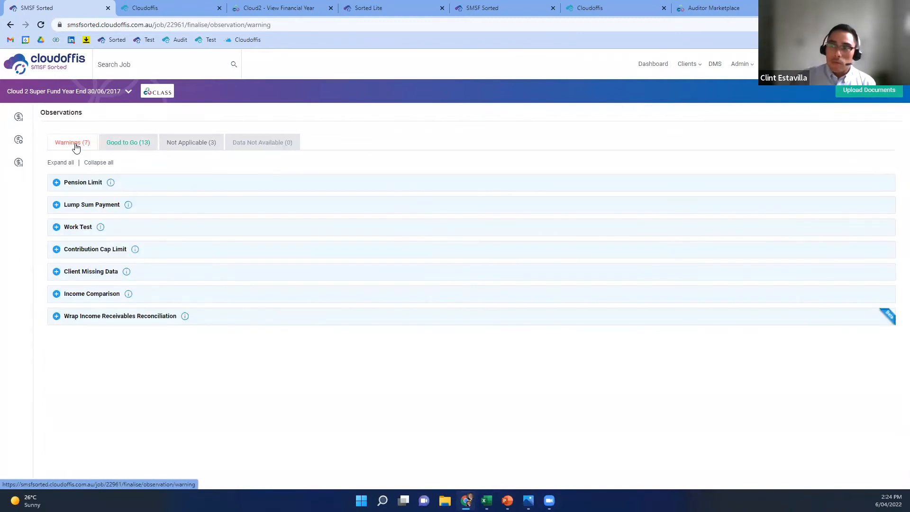
left_click(48, 183)
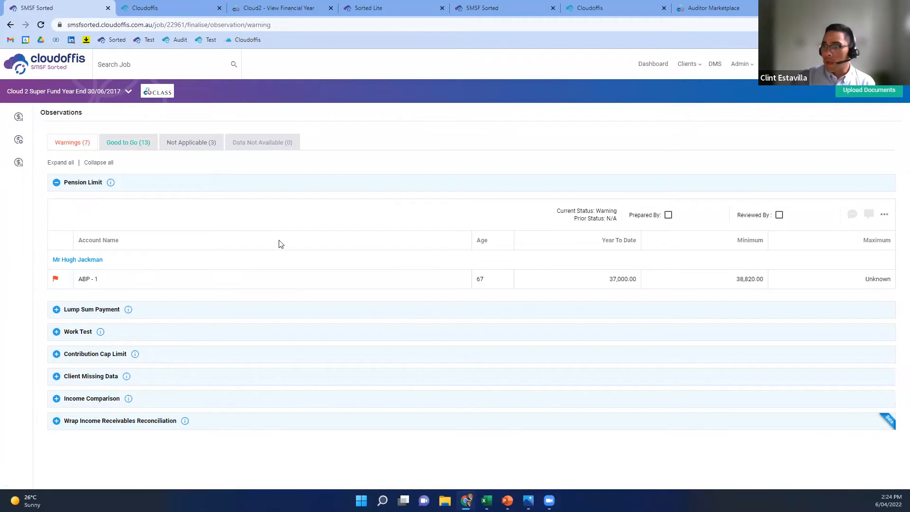
left_click(53, 183)
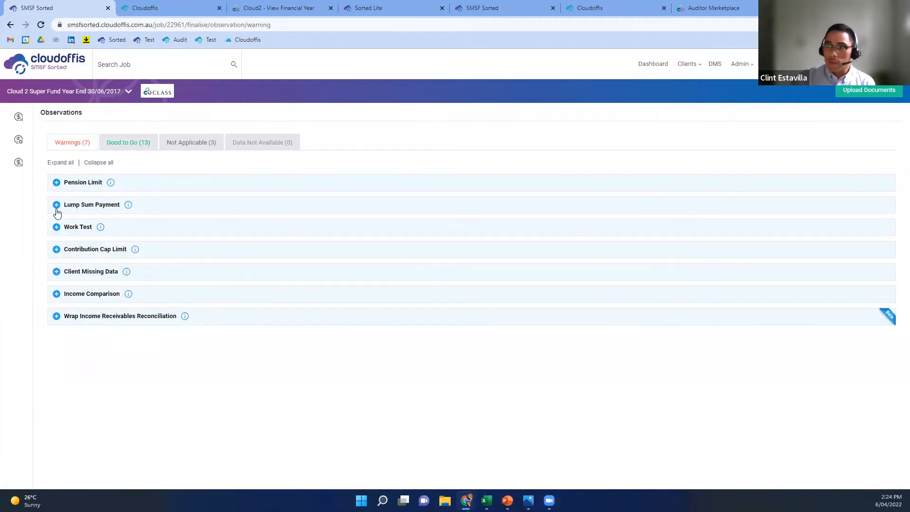
left_click(57, 205)
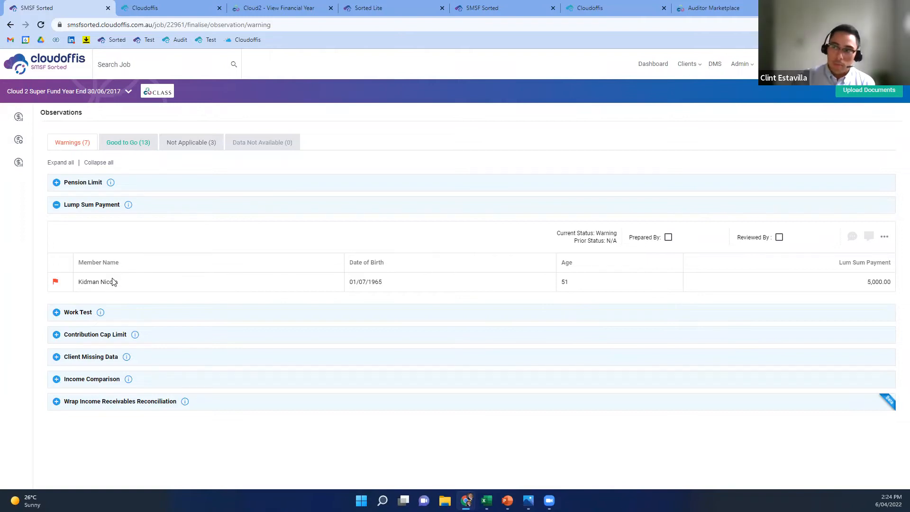
Examine the Work Test and Contribution Cap Limit warnings, including each member's contributions and amounts above caps, and collapse them.
left_click(168, 312)
scroll(156, 332, "down", 1)
left_click(169, 403)
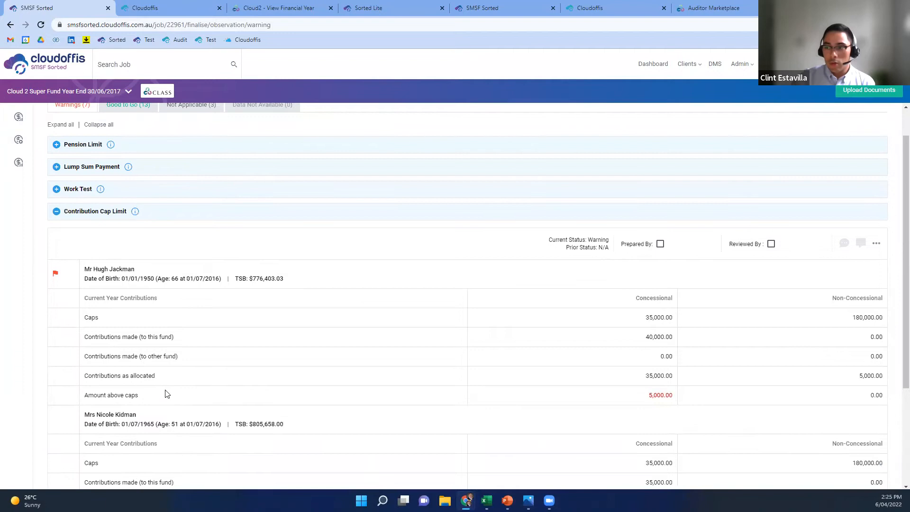
scroll(150, 339, "down", 3)
scroll(151, 338, "up", 2)
scroll(150, 339, "down", 1)
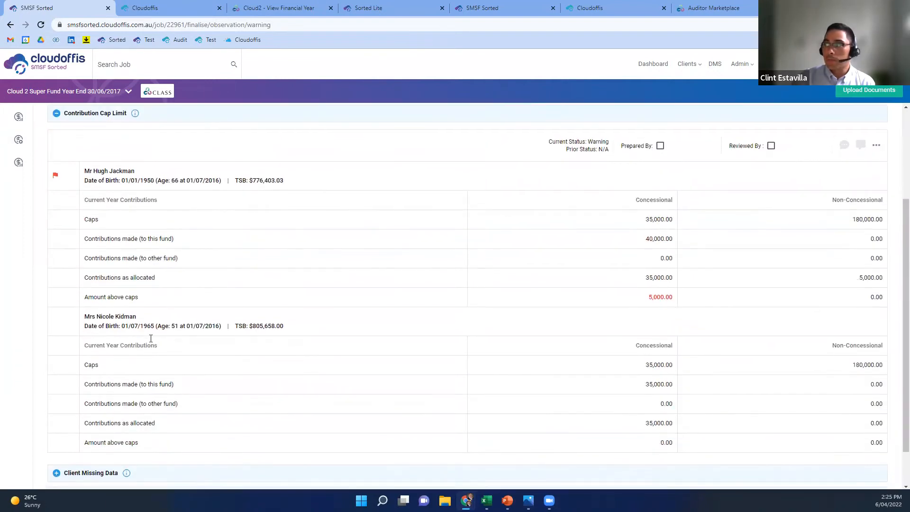
scroll(145, 292, "up", 2)
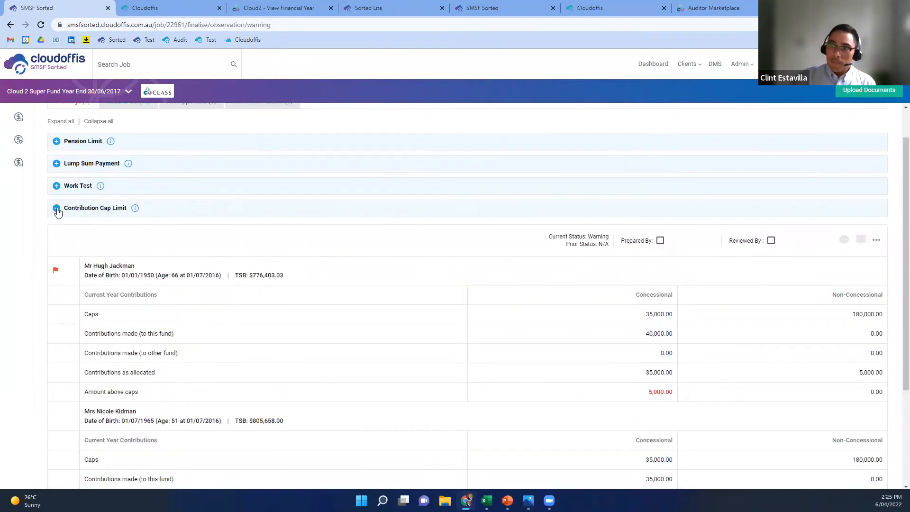
left_click(56, 209)
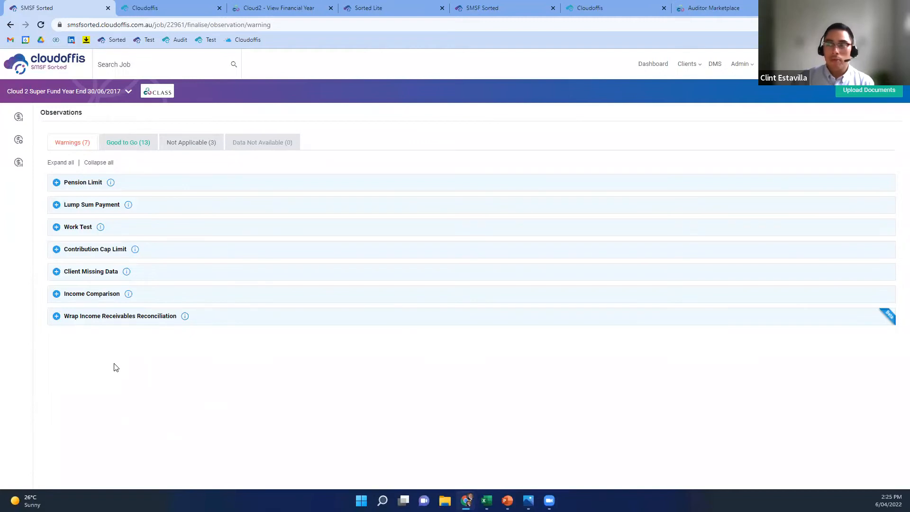
Examine and collapse the Wrap Income Receivables Reconciliation warning, and switch to the Good to Go observations.
left_click(81, 322)
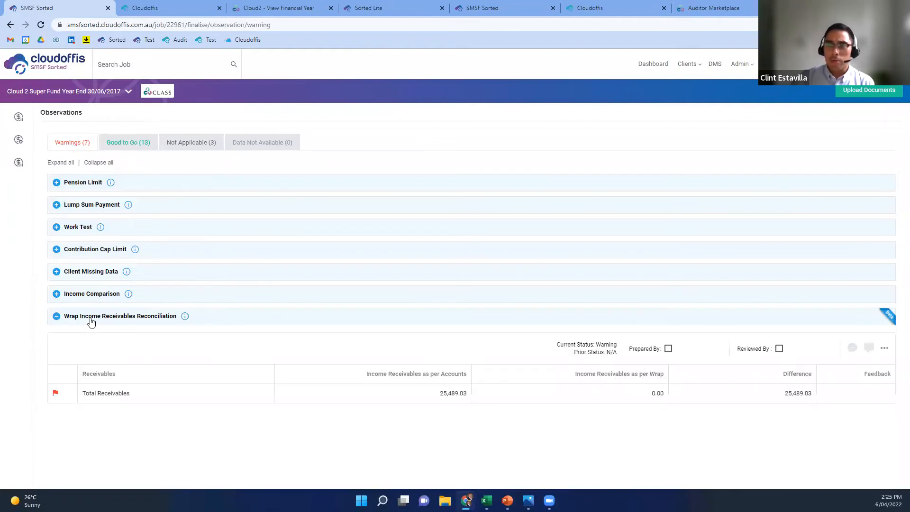
left_click(91, 323)
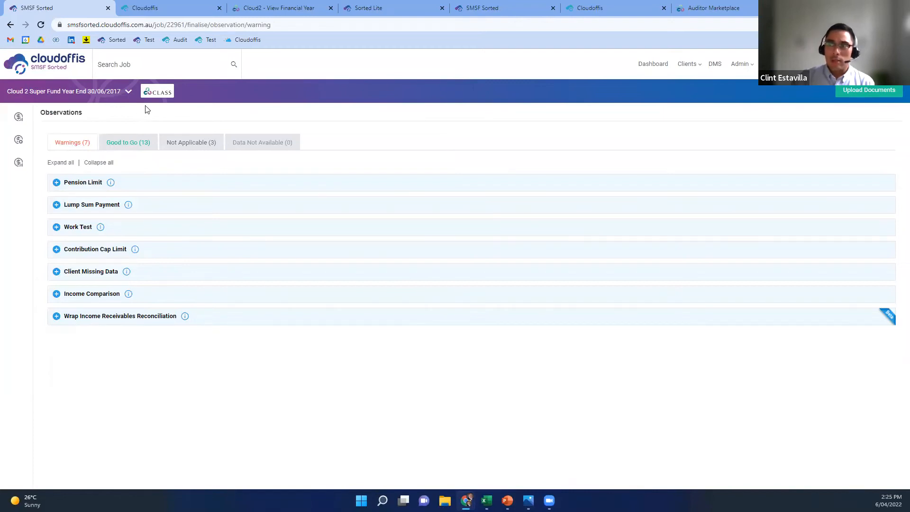
left_click(124, 143)
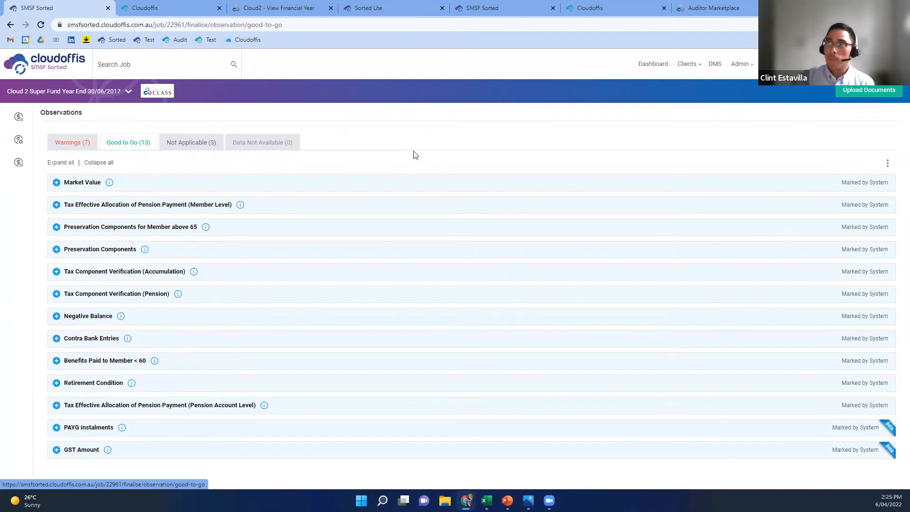
Return to the dashboard and open the 2020 job of Wraps Demo Super Fund.
left_click(39, 63)
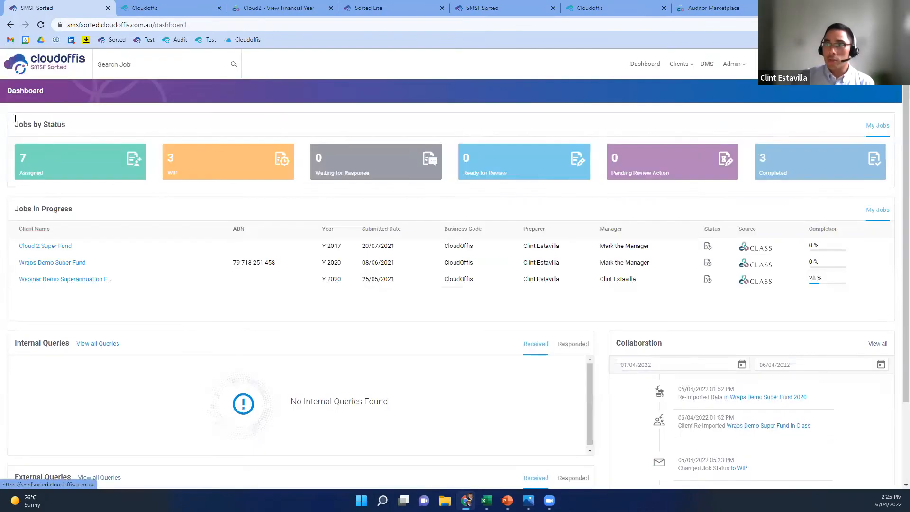
left_click(47, 267)
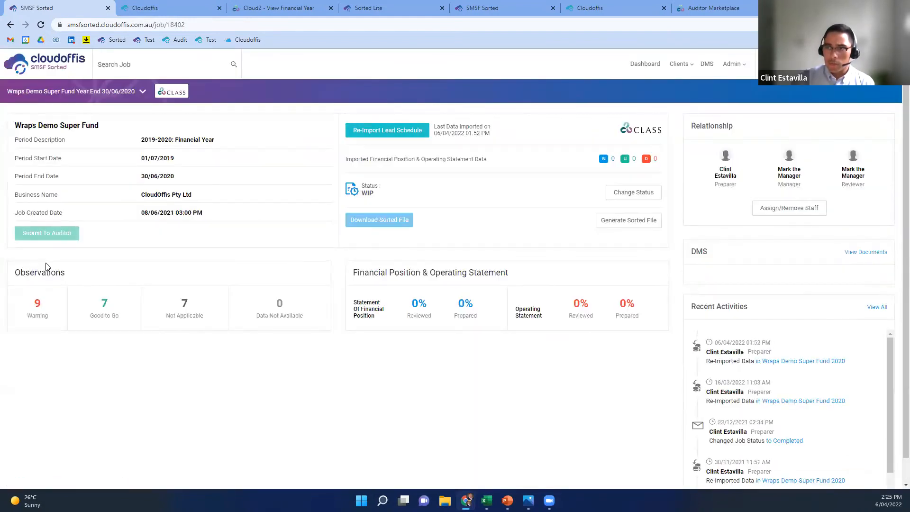
left_click_drag(58, 125, 15, 126)
left_click(146, 123)
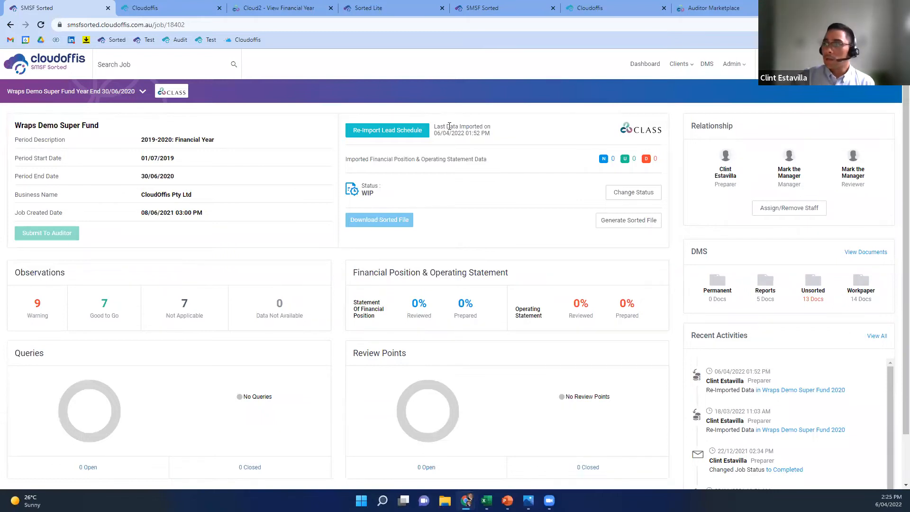
Open the job's Good to Go observations, switch to its Warnings, and expand the Wrap Holding Reconciliation.
left_click(116, 303)
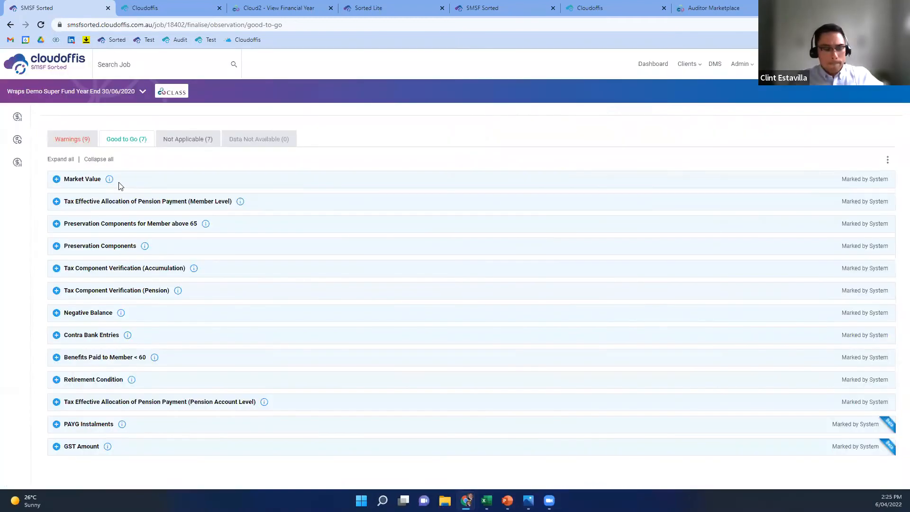
left_click(71, 142)
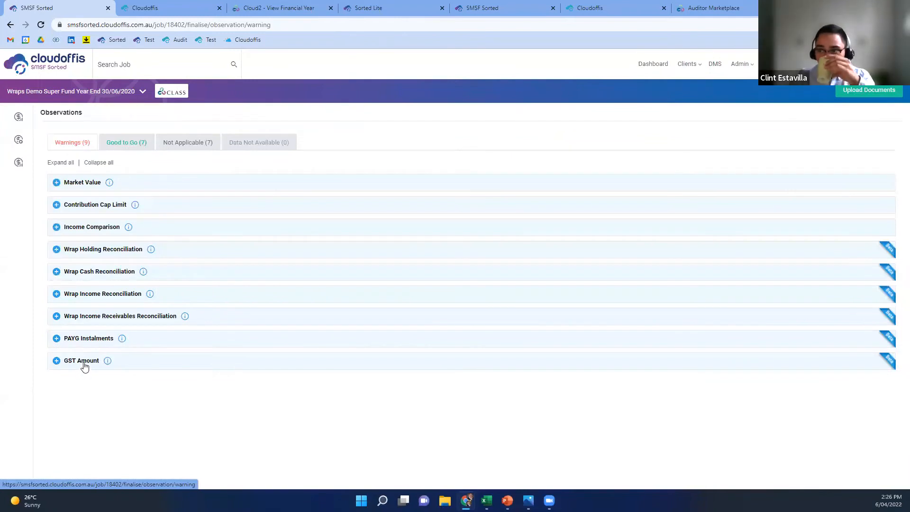
left_click(72, 250)
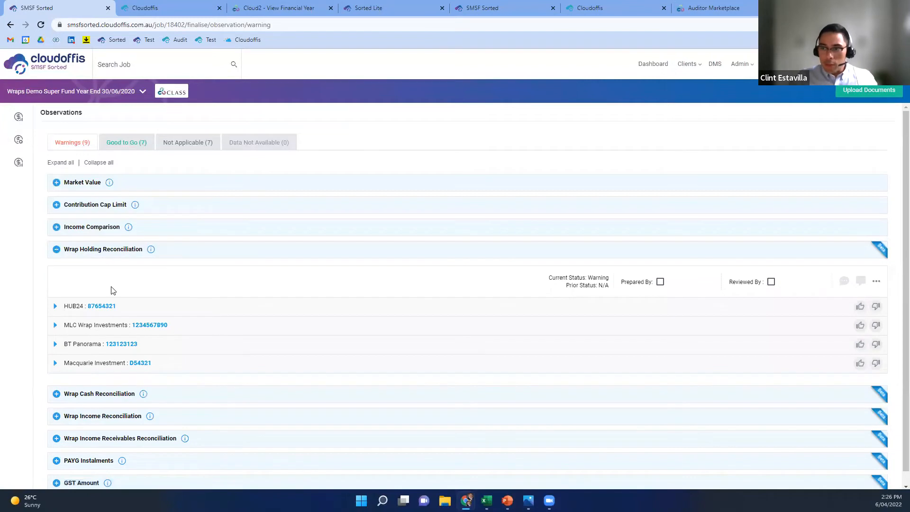
Examine the GST Amount, PAYG Instalments and Wrap Income Receivables Reconciliation warnings, leaving all collapsed.
scroll(71, 474, "down", 1)
left_click(85, 470)
scroll(223, 403, "down", 1)
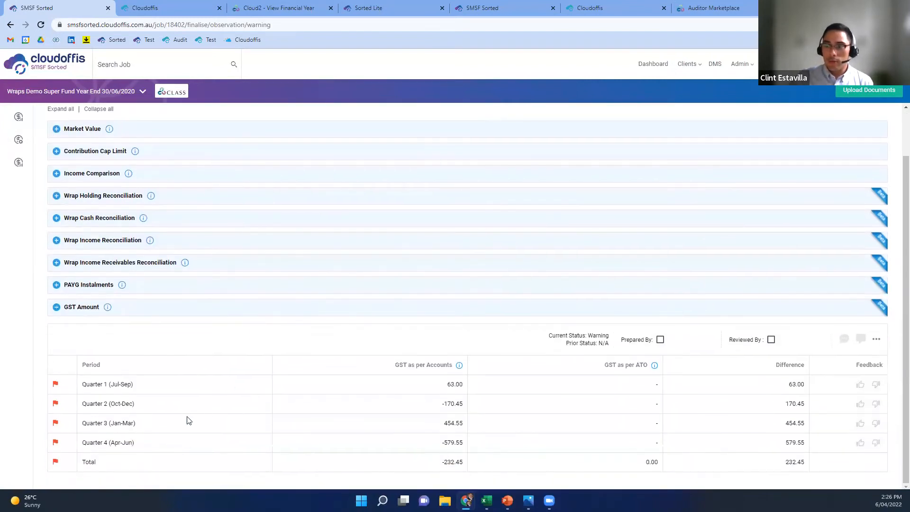
left_click(85, 285)
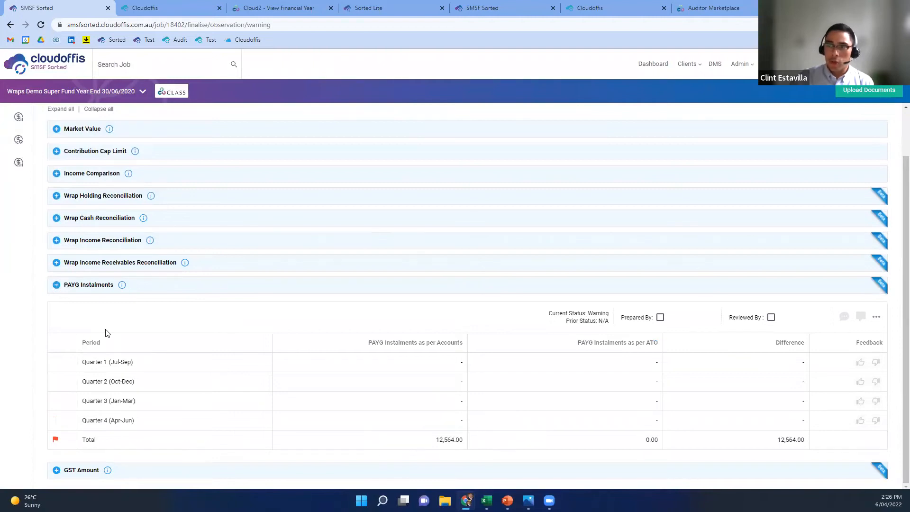
left_click(57, 263)
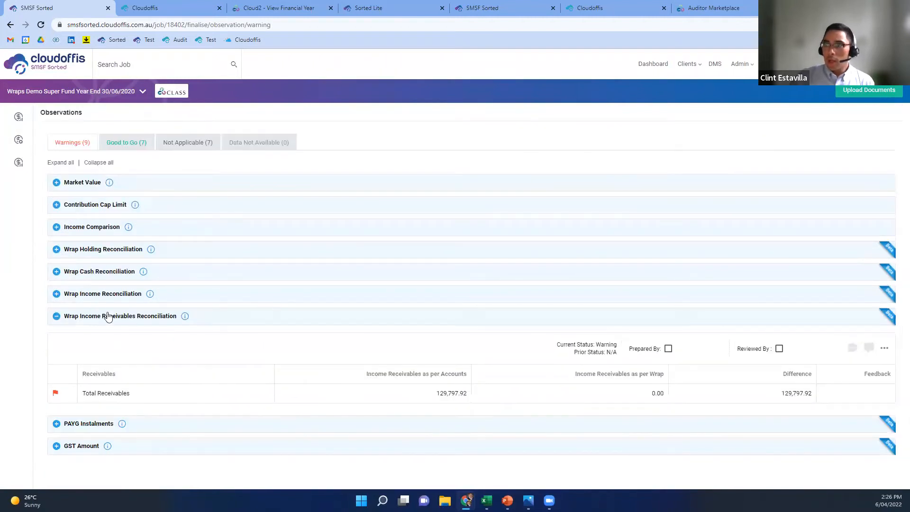
left_click(57, 317)
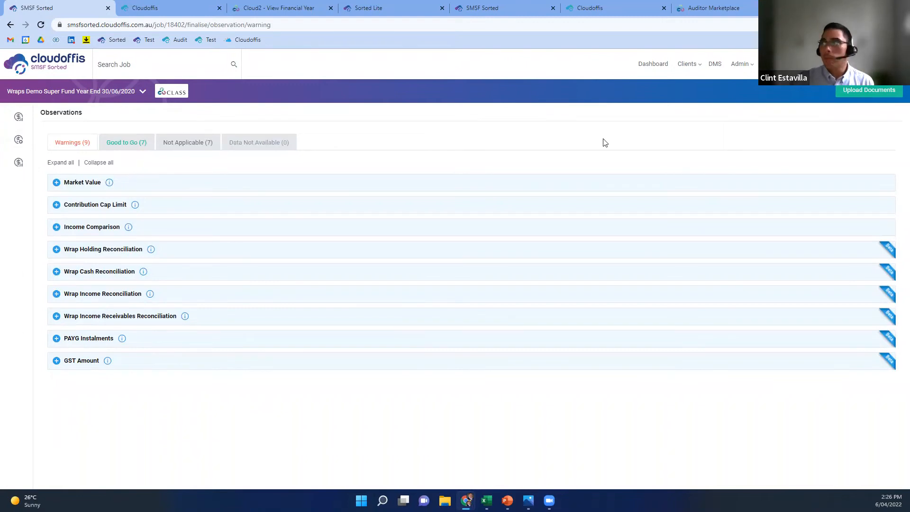
Go to the DMS and open the Unsorted folder of Wraps Demo Super Fund for 2020.
left_click(714, 64)
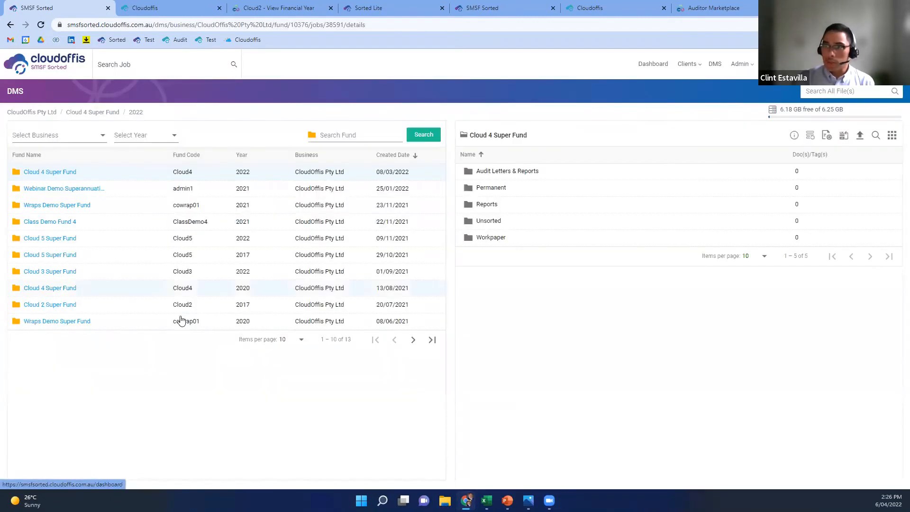
left_click(46, 325)
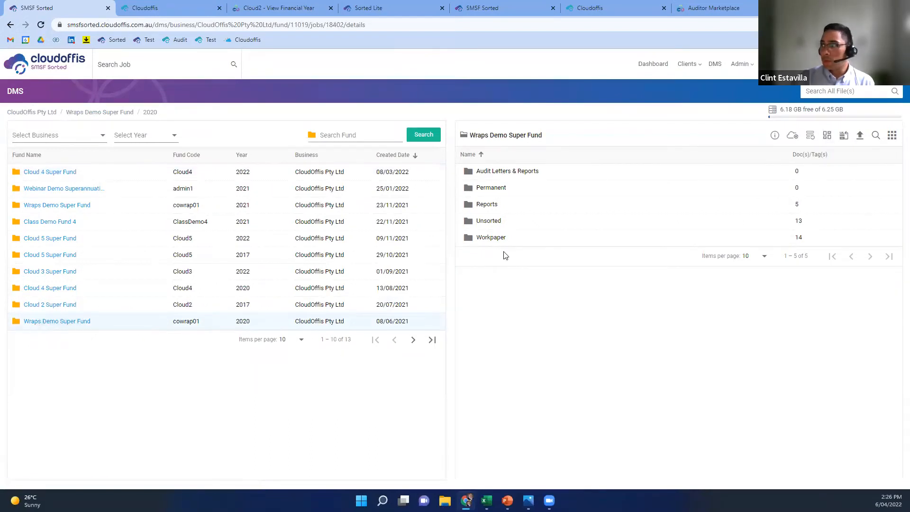
left_click(495, 225)
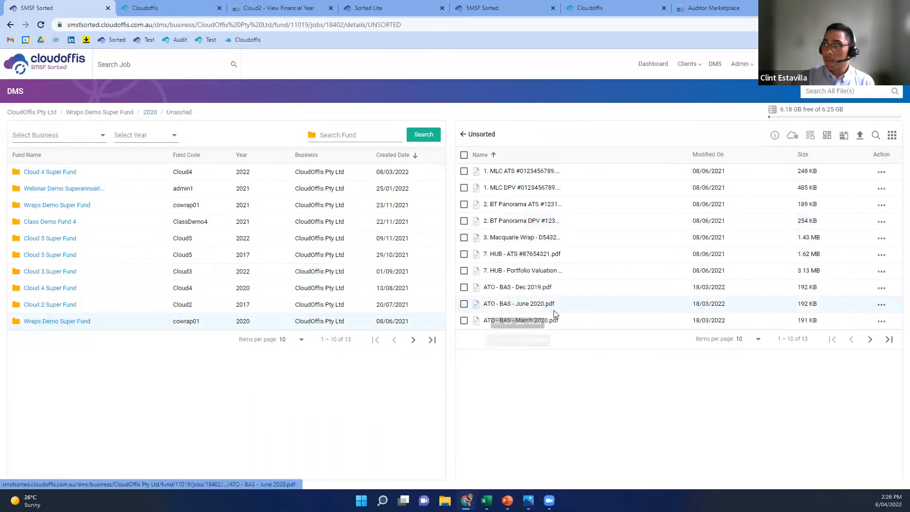
View ATO - BAS - Dec 2019.pdf and the BT Panorama DPV statement from the Unsorted folder, and close both.
left_click(514, 287)
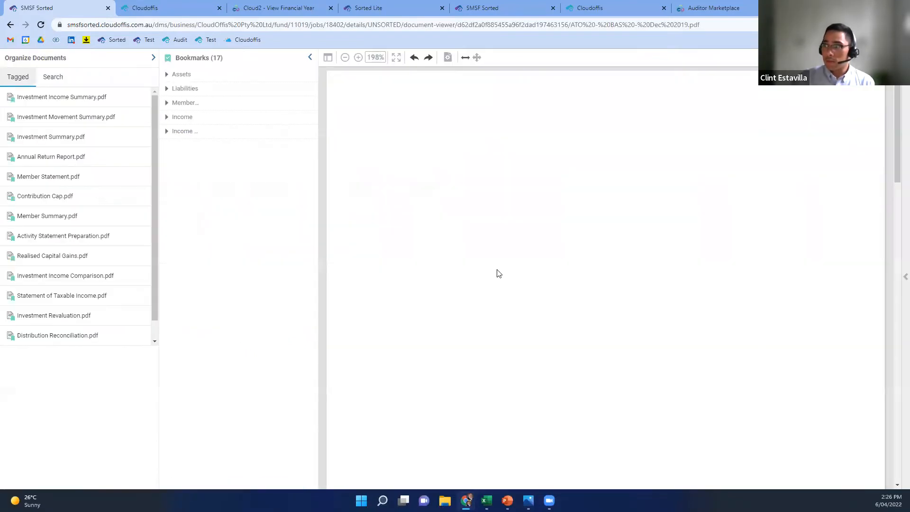
left_click(895, 58)
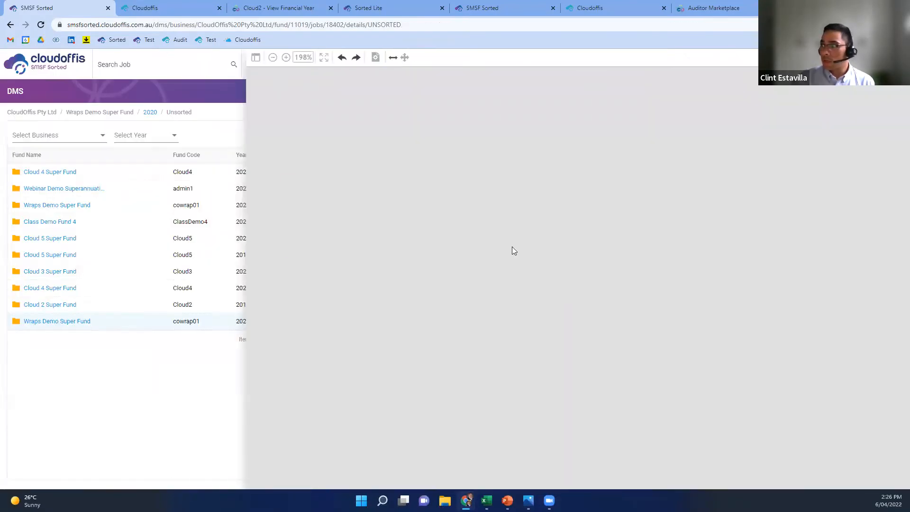
left_click(508, 221)
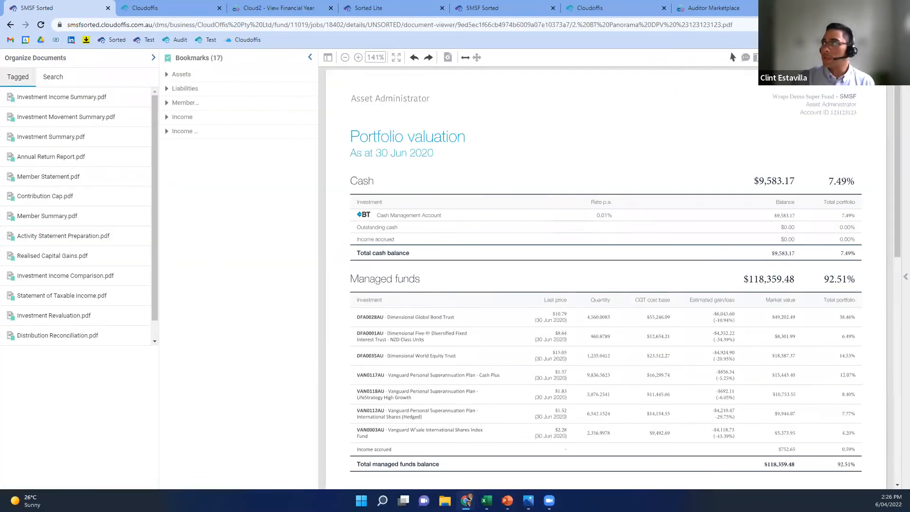
left_click(895, 57)
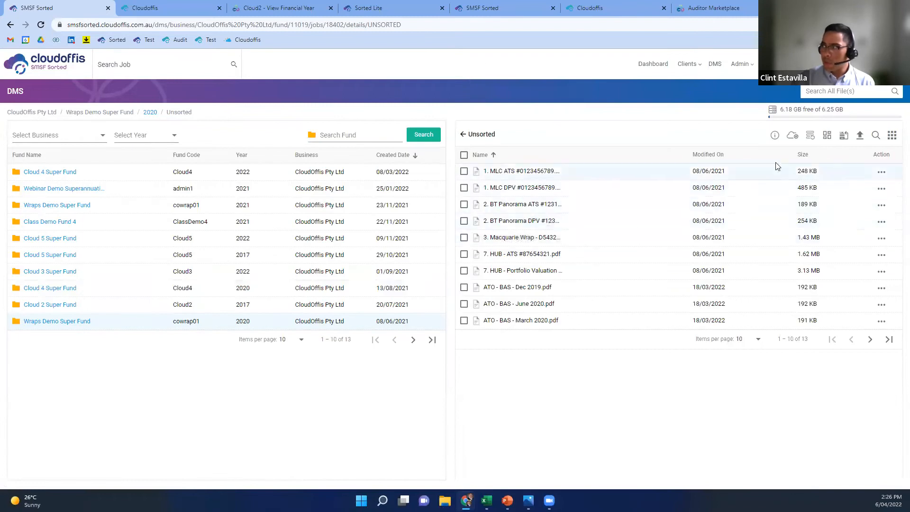
Show the document upload option for the Unsorted folder and close it without adding files.
left_click(860, 135)
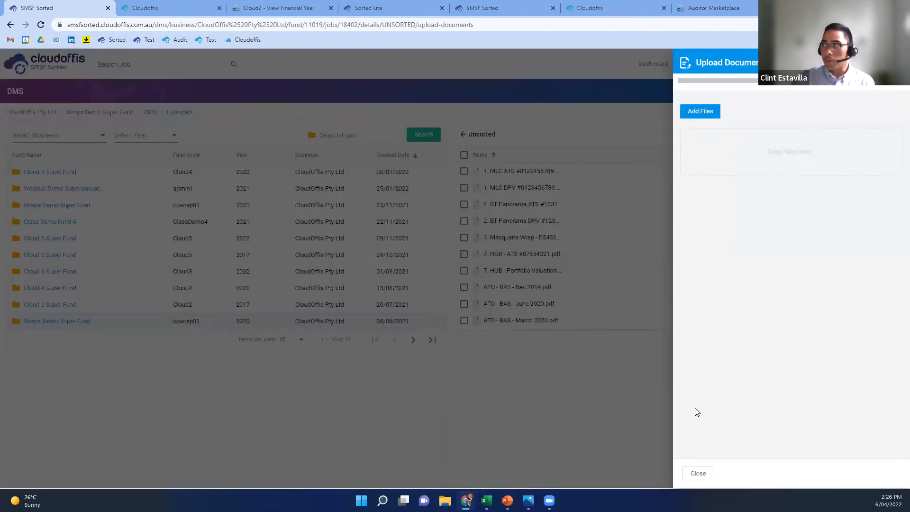
left_click(418, 372)
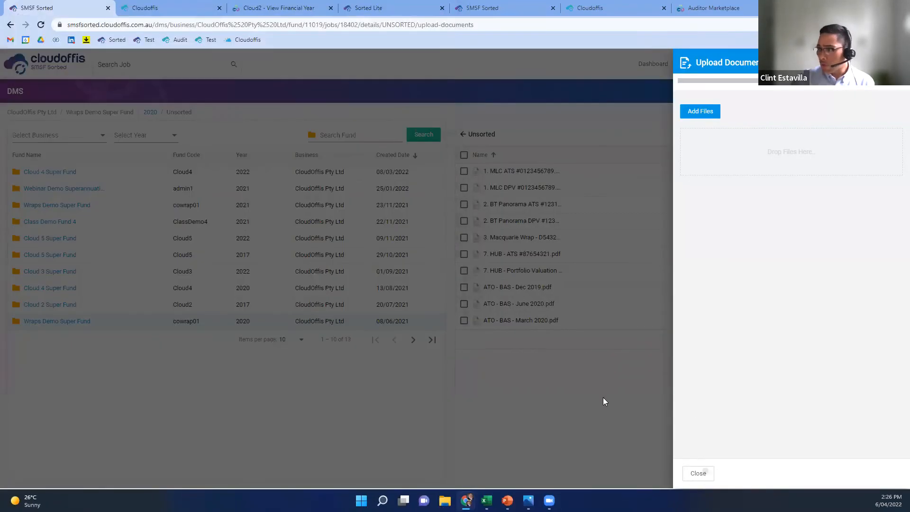
left_click(604, 398)
Try to run the AI on the fund's Unsorted documents and dismiss the notification.
left_click(797, 138)
left_click(791, 153)
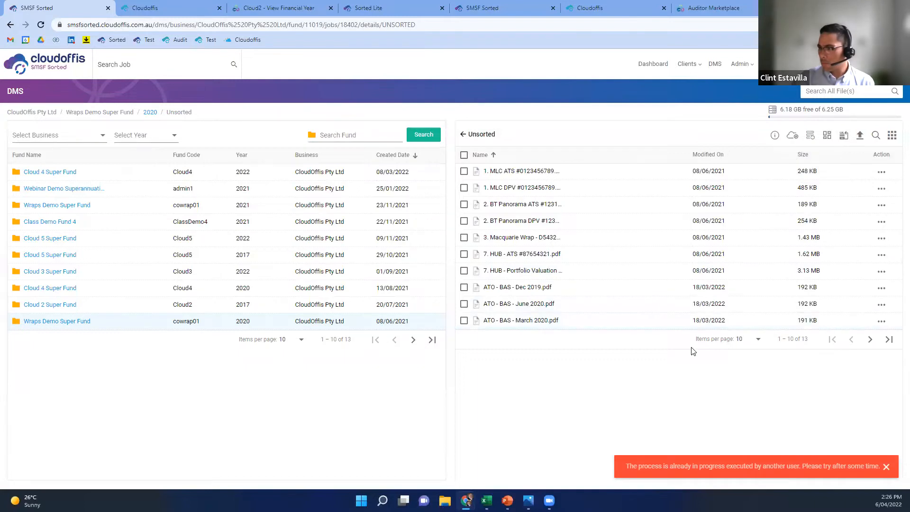
left_click(887, 467)
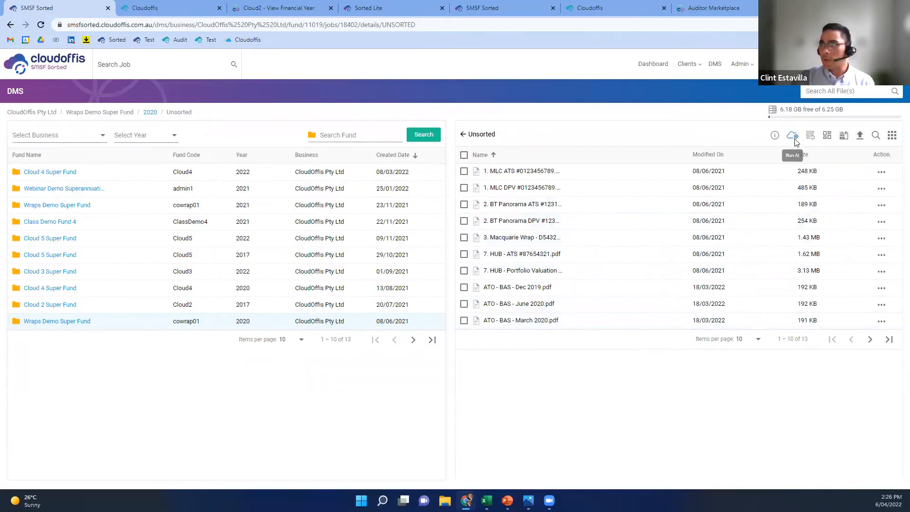
Reload the DMS page and retry running the AI twice on the Unsorted documents, dismissing each notification.
left_click(41, 24)
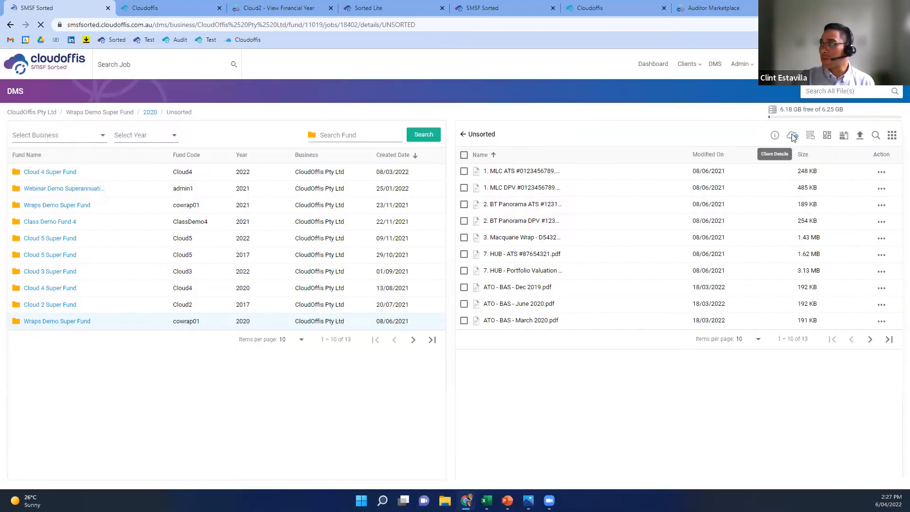
left_click(793, 137)
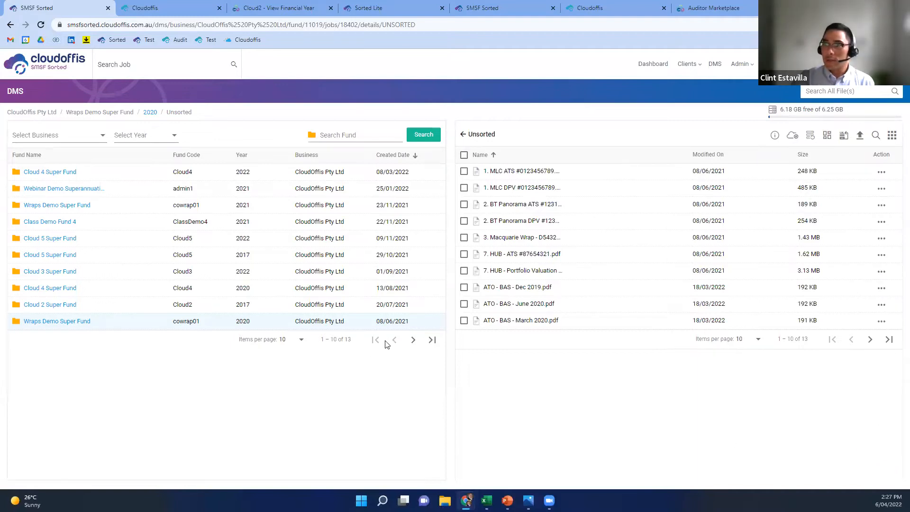
left_click(795, 137)
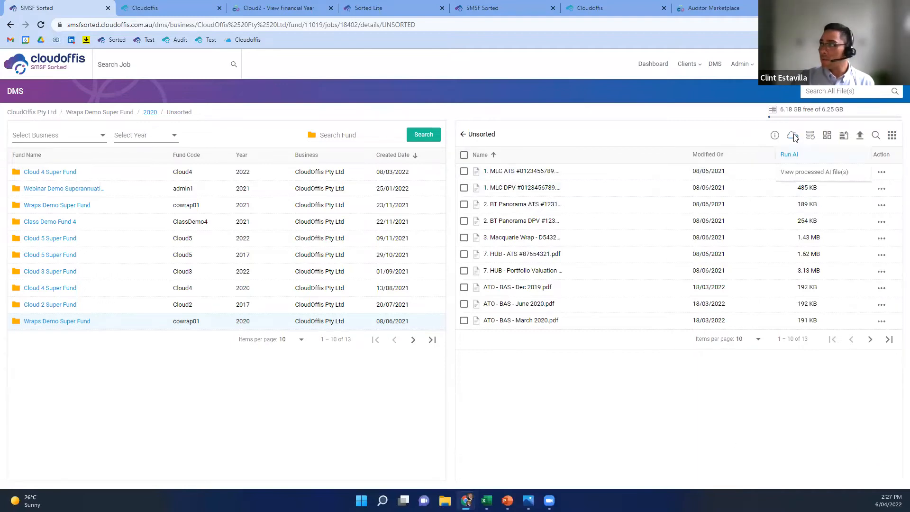
left_click(800, 156)
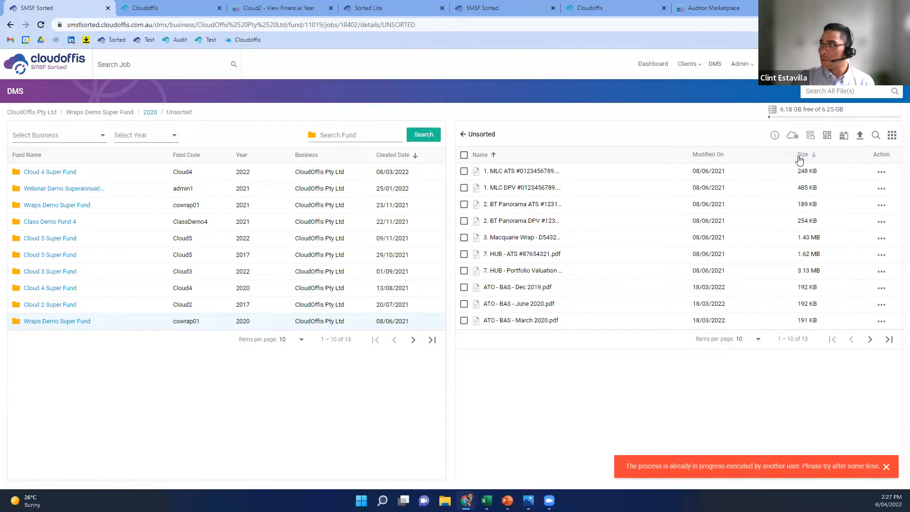
left_click(886, 466)
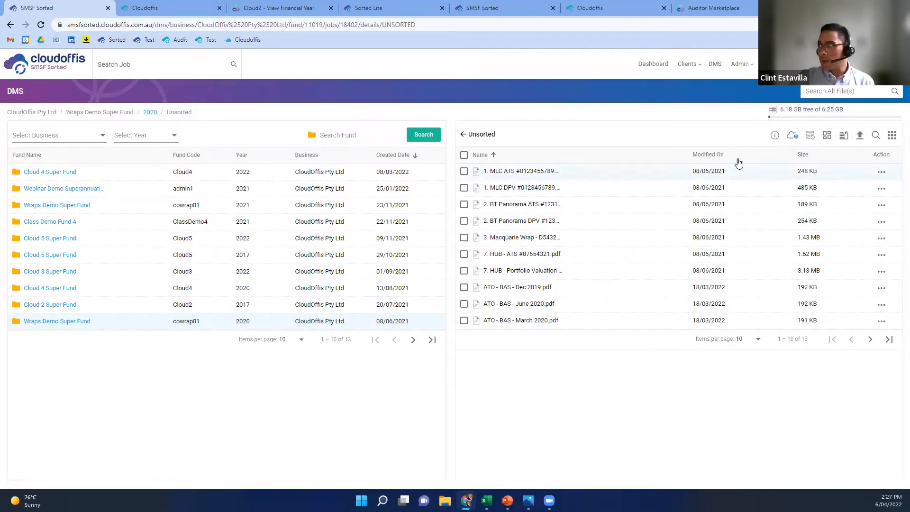
left_click(792, 136)
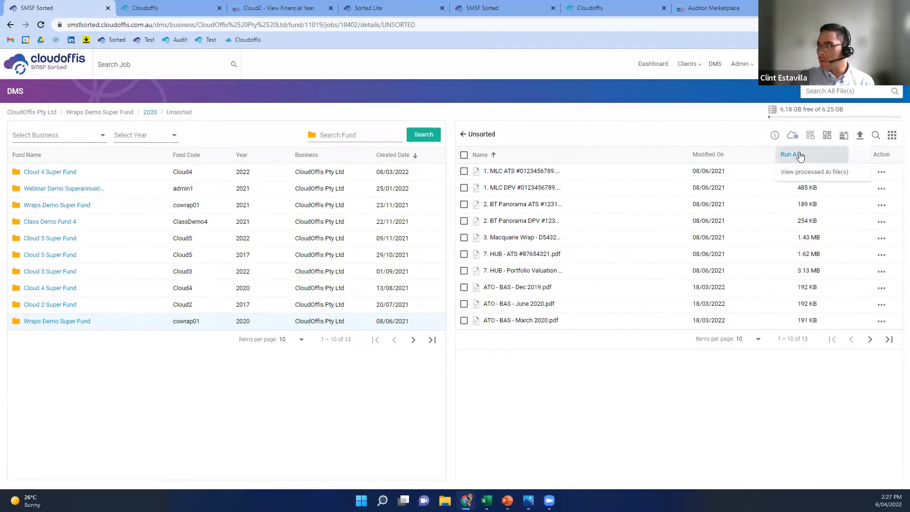
left_click(789, 155)
left_click(885, 468)
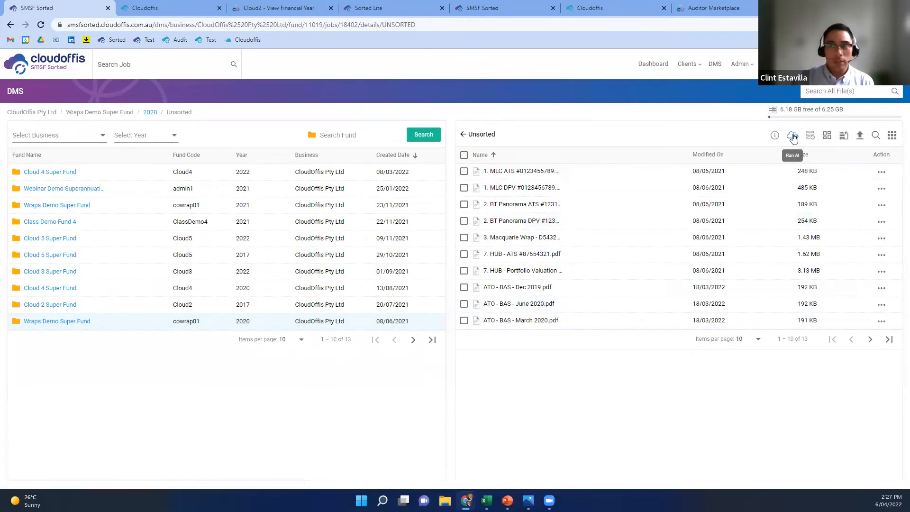
Open the Wraps Demo Super Fund job's observation warnings and expand the Wrap Holding Reconciliation for HUB24.
left_click(43, 59)
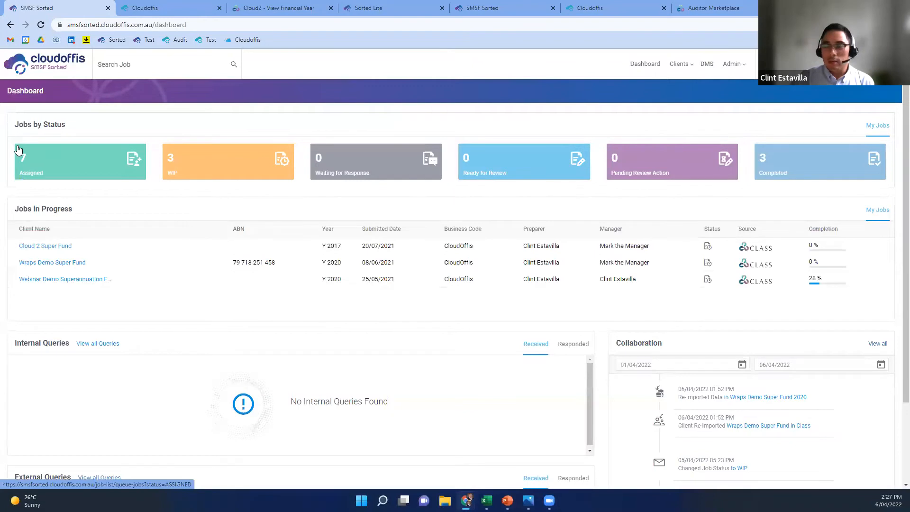
left_click(57, 264)
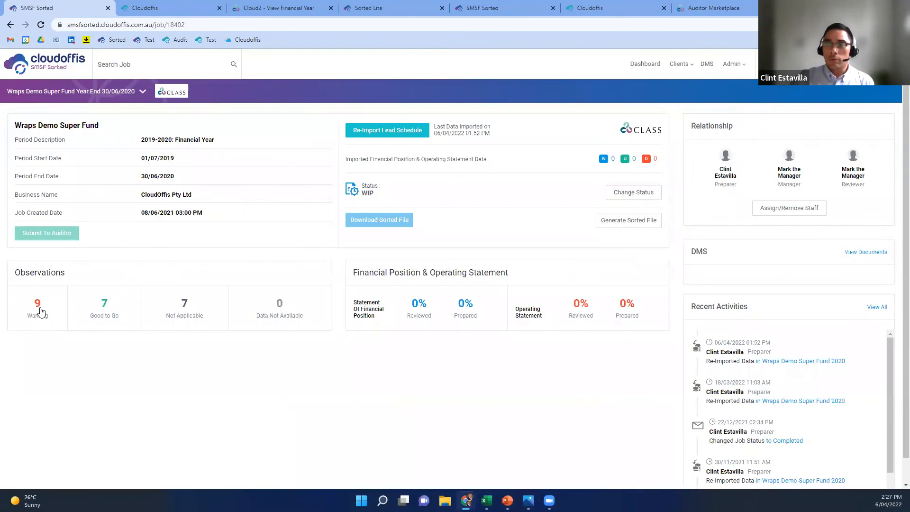
left_click(41, 311)
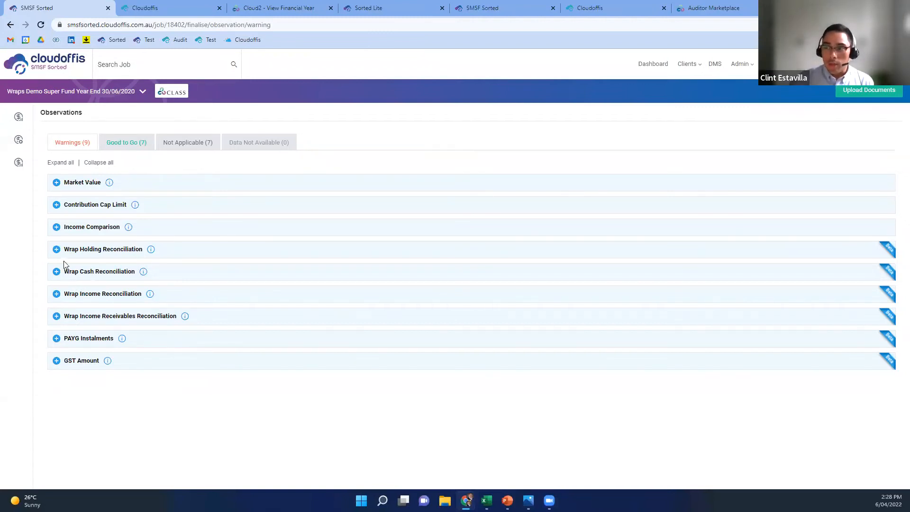
left_click(57, 249)
left_click(55, 306)
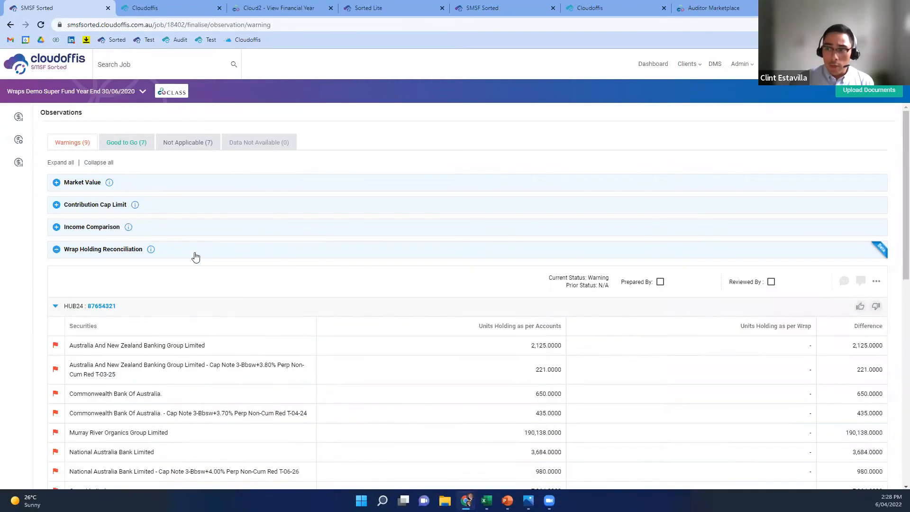
scroll(315, 210, "down", 2)
scroll(317, 212, "down", 2)
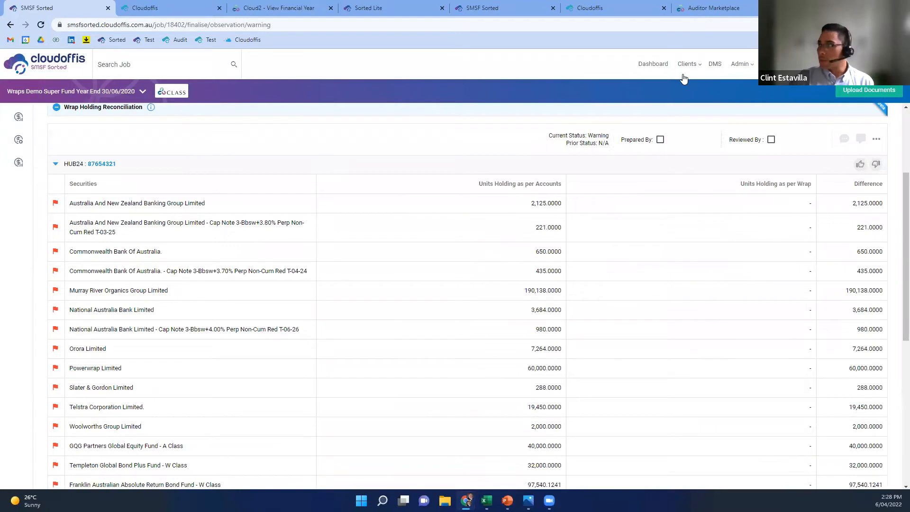
Compare the accounts and wrap unit holdings for Australia And New Zealand Banking Group Limited, and collapse the Wrap Holding Reconciliation.
left_click_drag(747, 201, 755, 249)
left_click(754, 207)
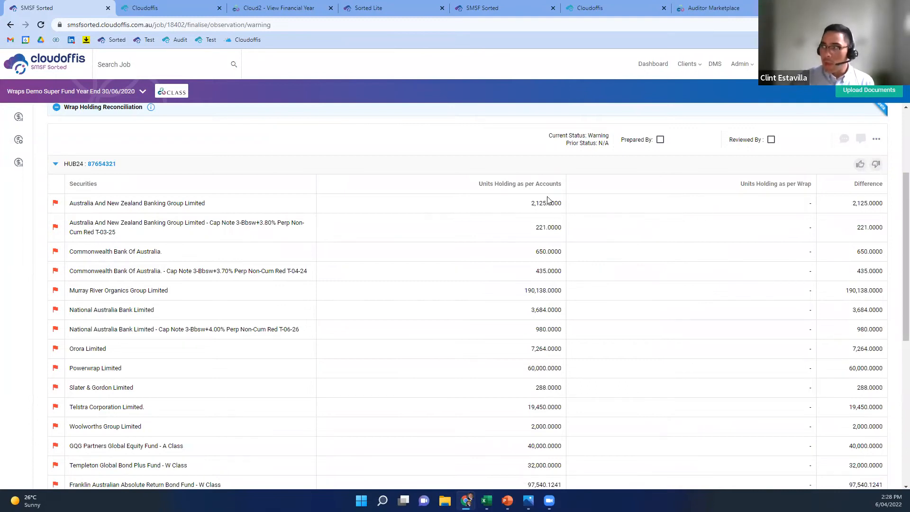
left_click_drag(530, 204, 568, 212)
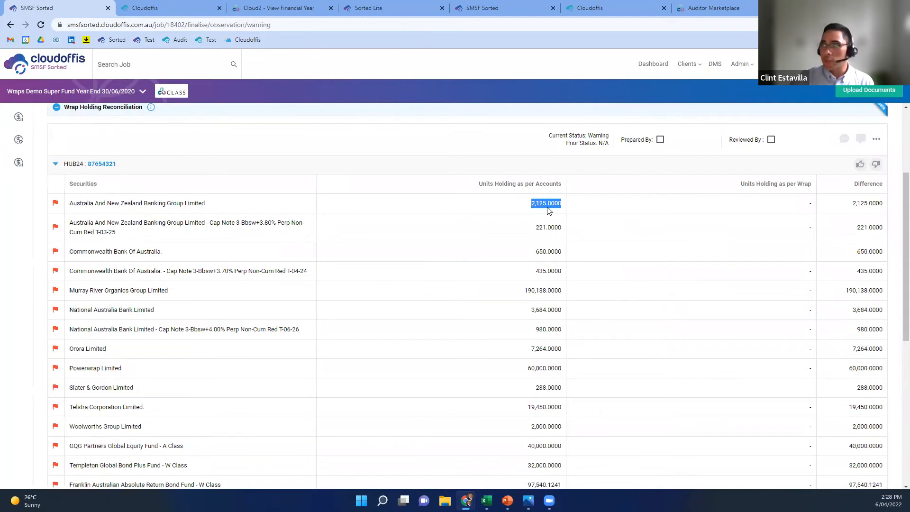
left_click(530, 205)
left_click_drag(565, 209, 100, 212)
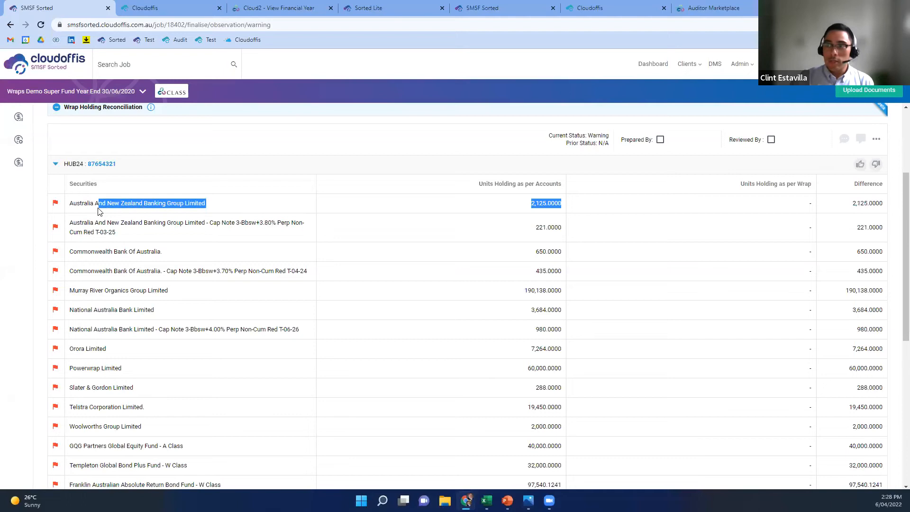
triple_click(100, 212)
left_click(477, 210)
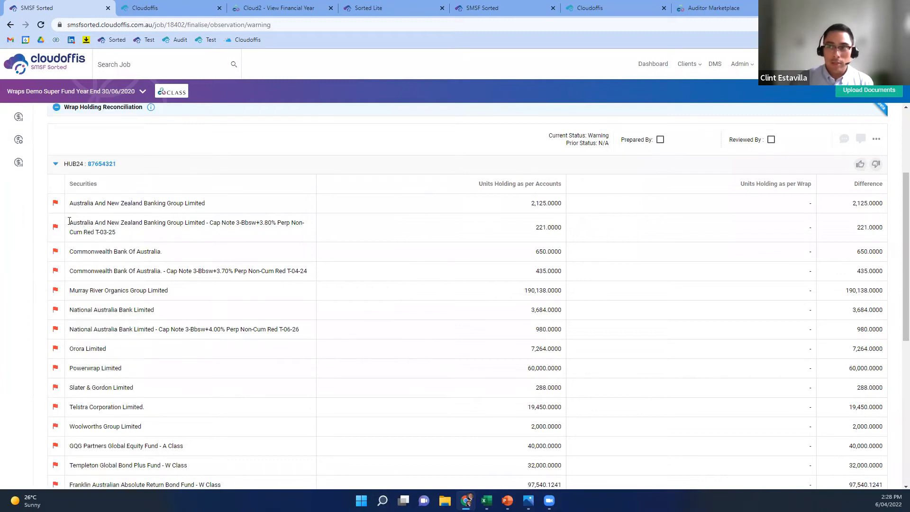
scroll(69, 221, "up", 3)
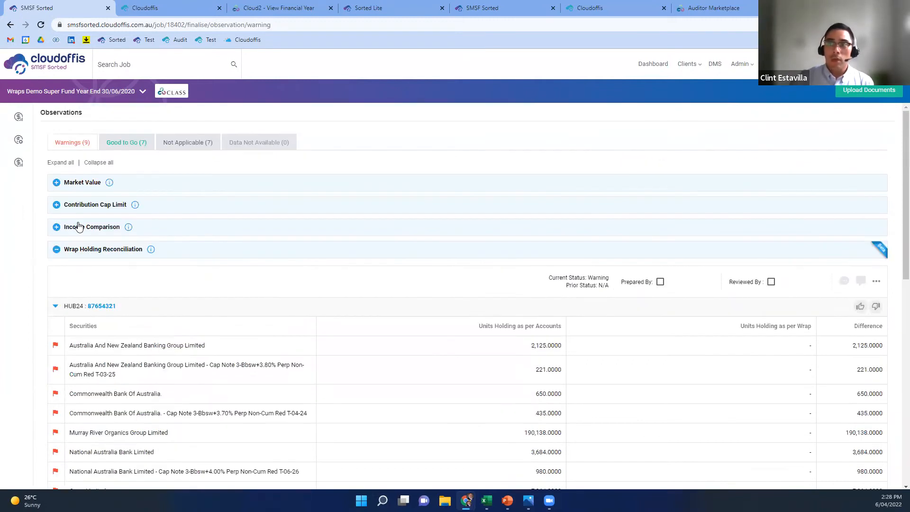
left_click(56, 249)
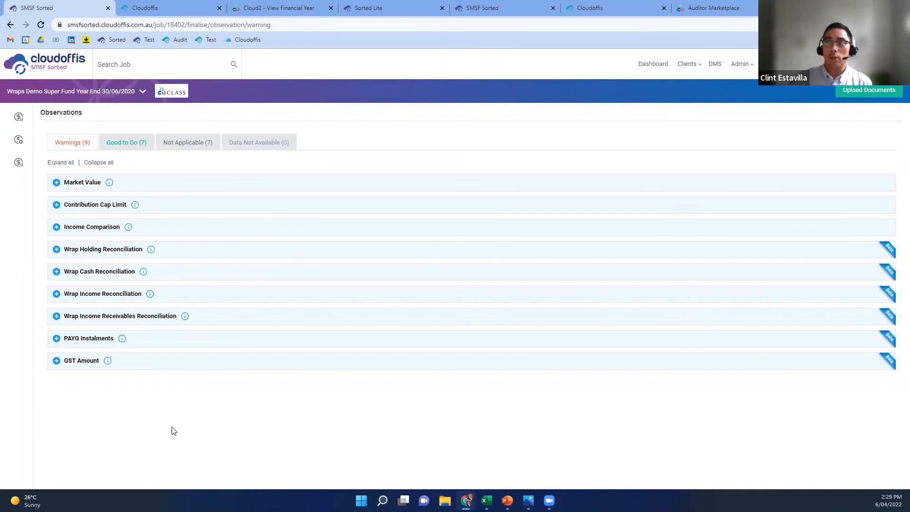
Open the Cloud 2 Super Fund job and view its Good to Go observations and its Warnings.
left_click(51, 66)
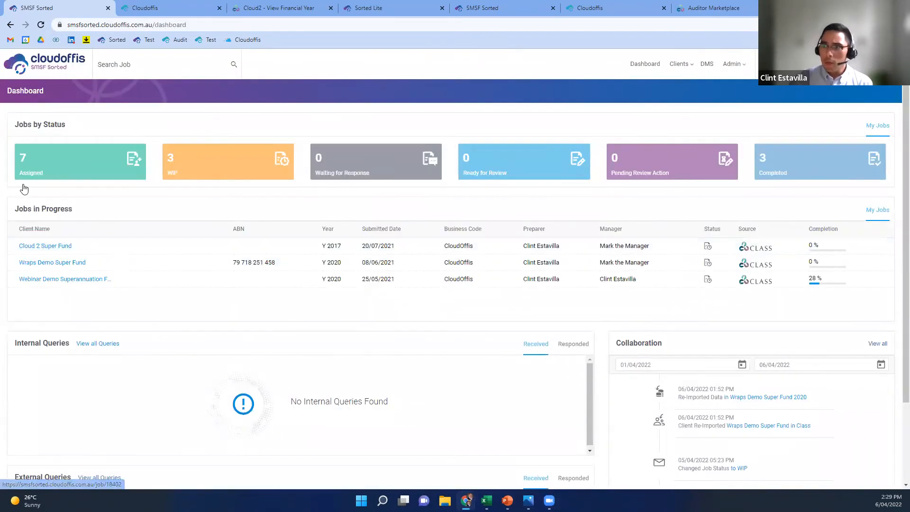
left_click(45, 247)
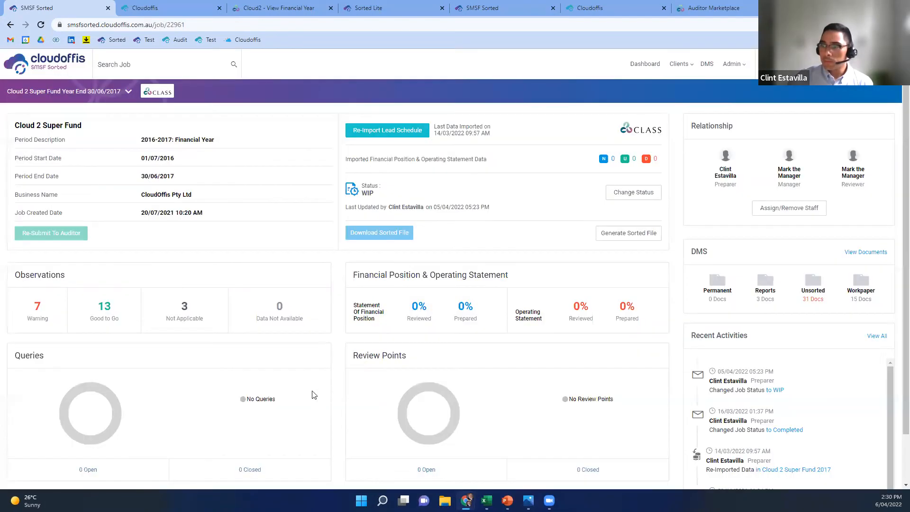
left_click(105, 312)
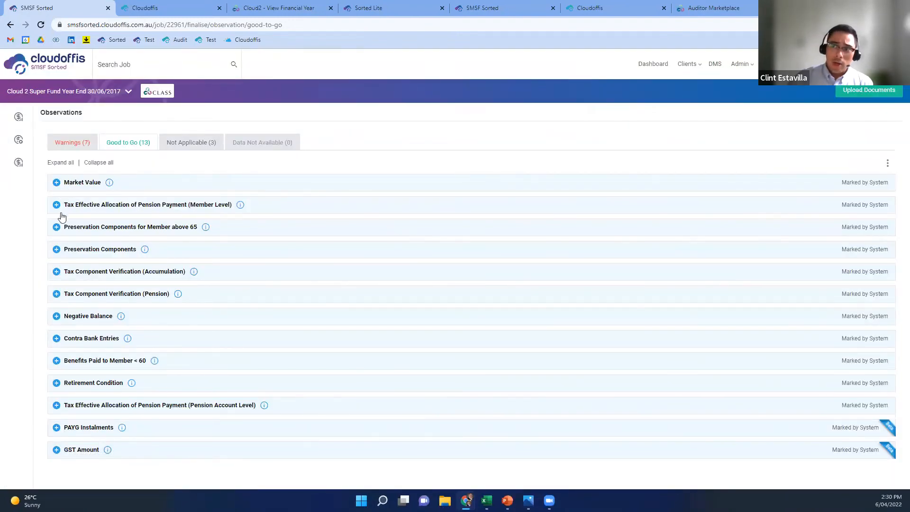
left_click(72, 141)
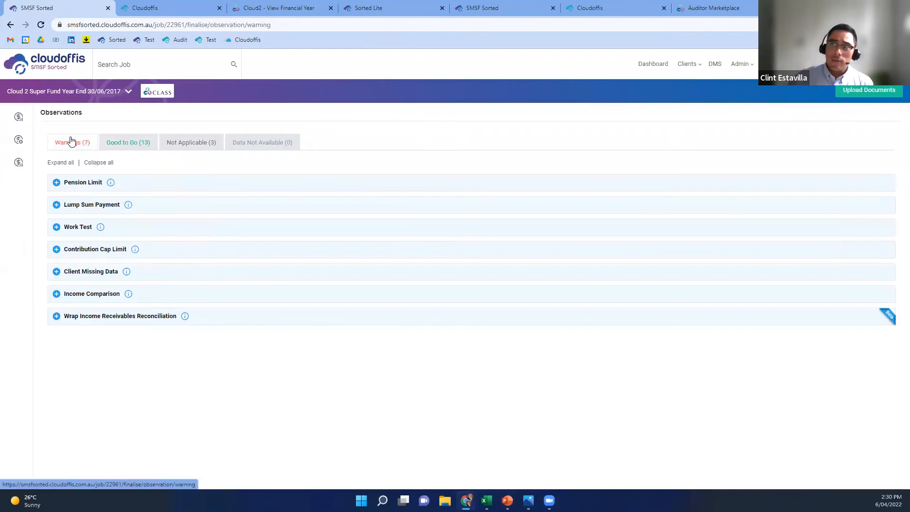
Sign off the Pension Limit warning as prepared and reviewed, and mark it as OK with the comment "ok".
left_click(56, 183)
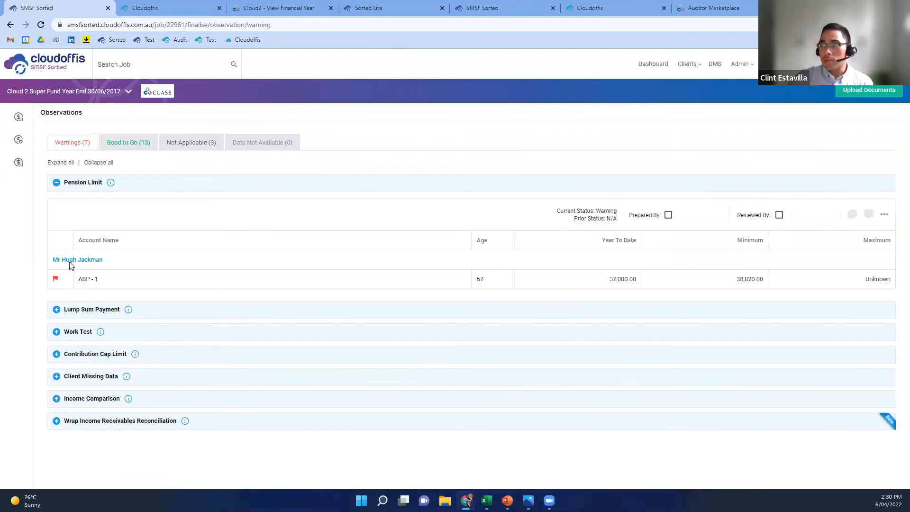
left_click(668, 214)
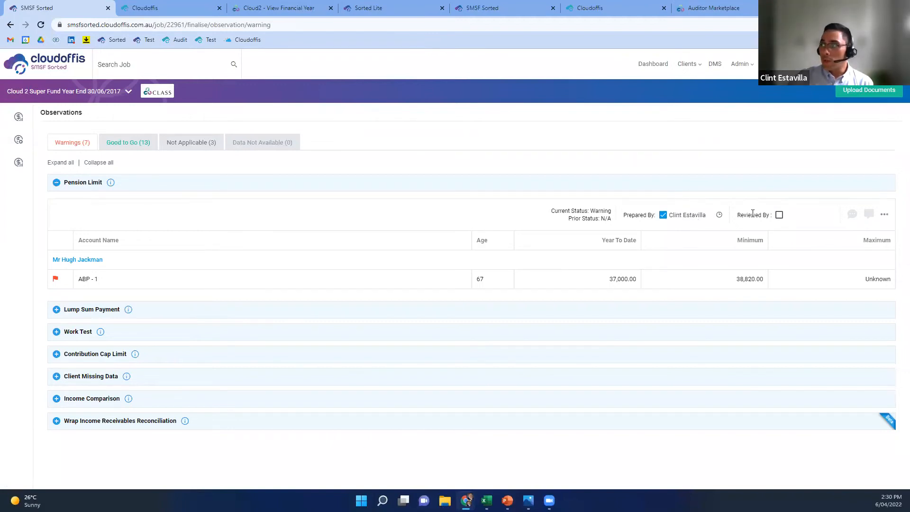
left_click(779, 215)
left_click(885, 216)
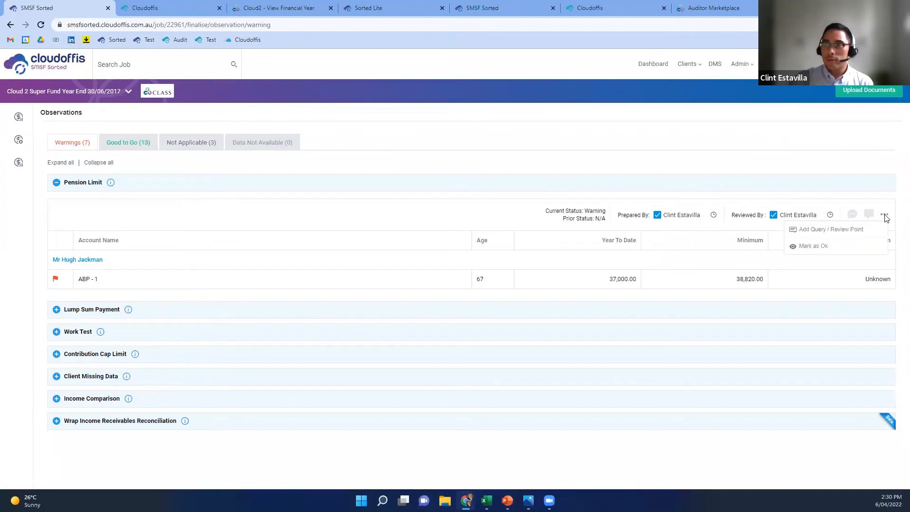
left_click(842, 246)
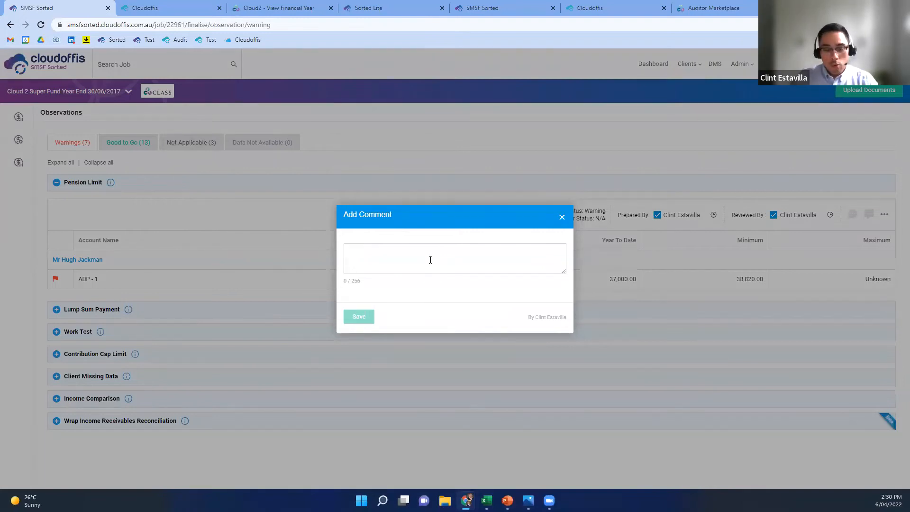
type("ok")
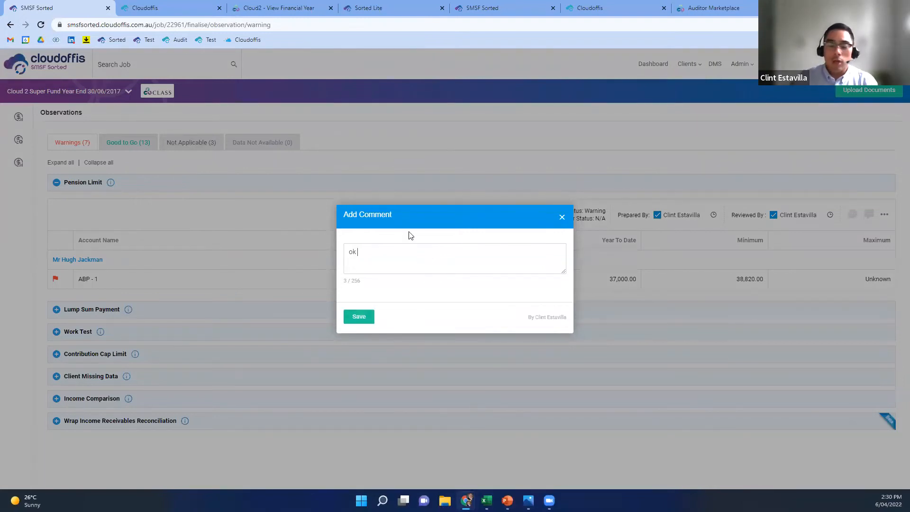
left_click(356, 315)
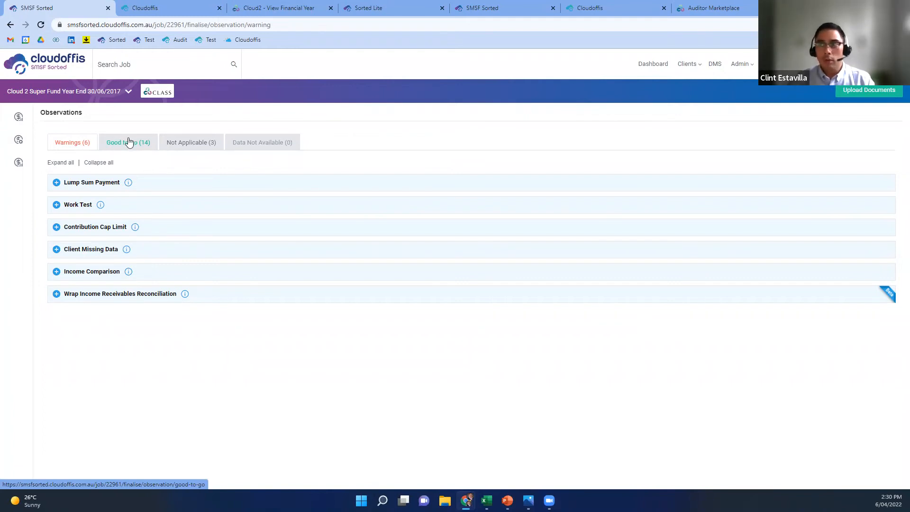
Review the Pension Limit observation under Good to Go, including its sign-offs and saved comment, and close the comment.
left_click(119, 142)
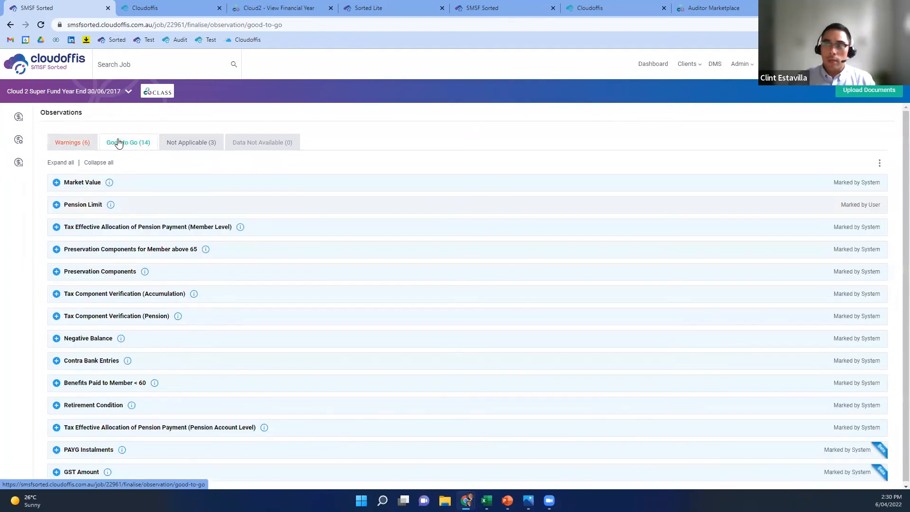
scroll(169, 222, "down", 1)
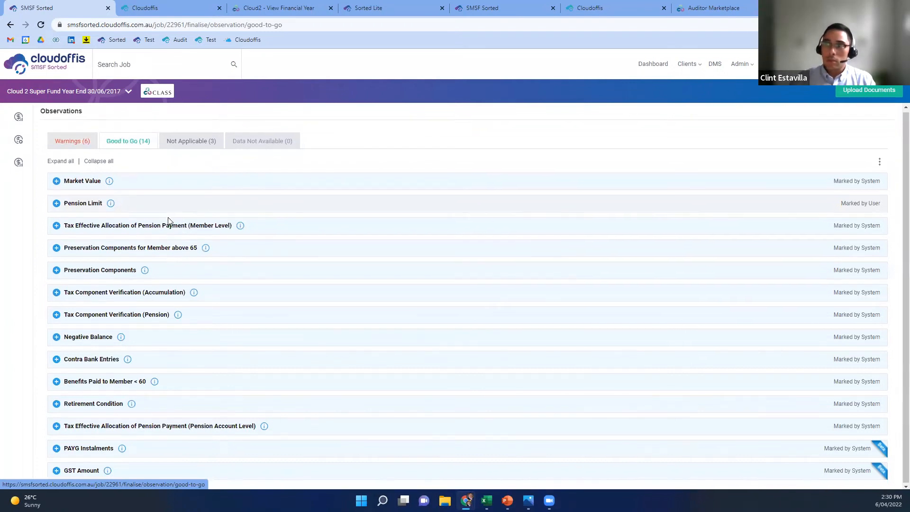
scroll(805, 270, "up", 1)
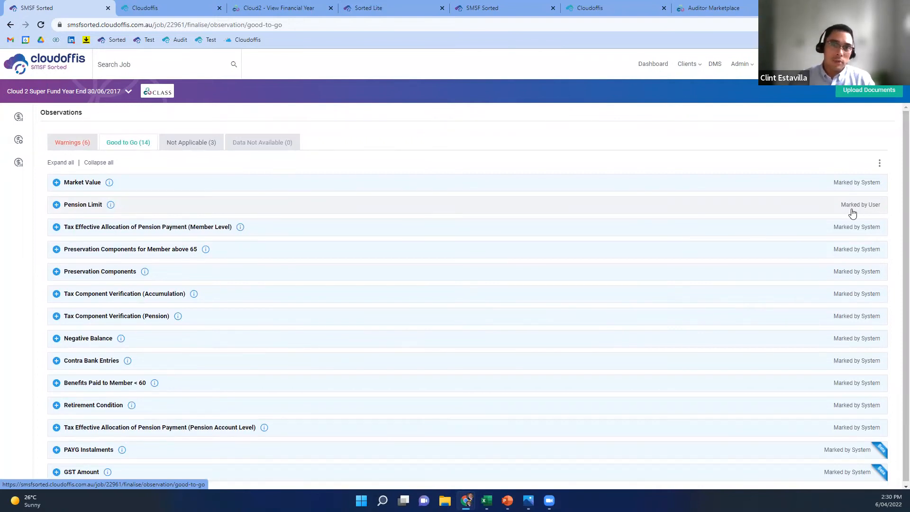
left_click(57, 205)
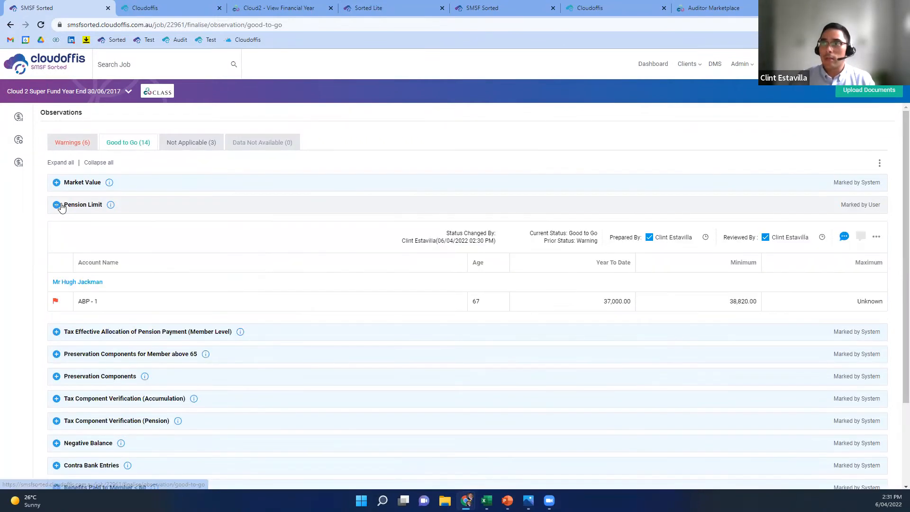
mouse_move(707, 238)
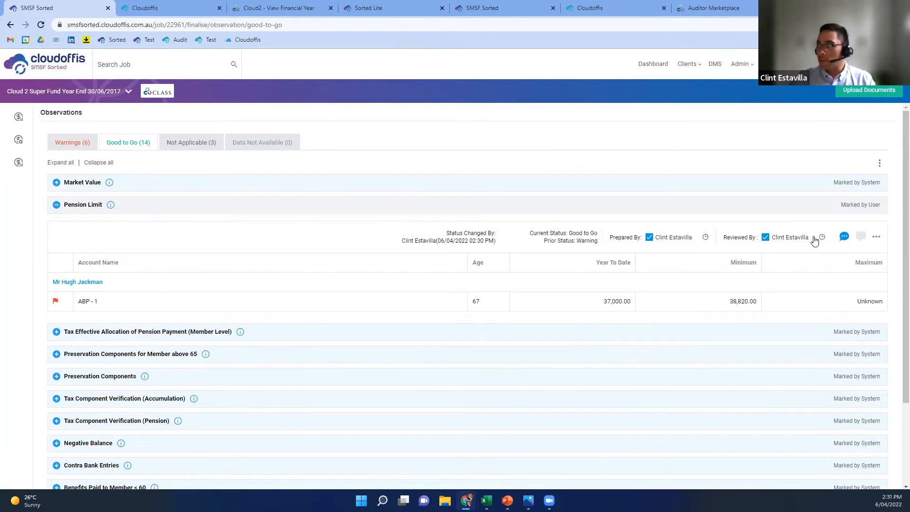
left_click(844, 237)
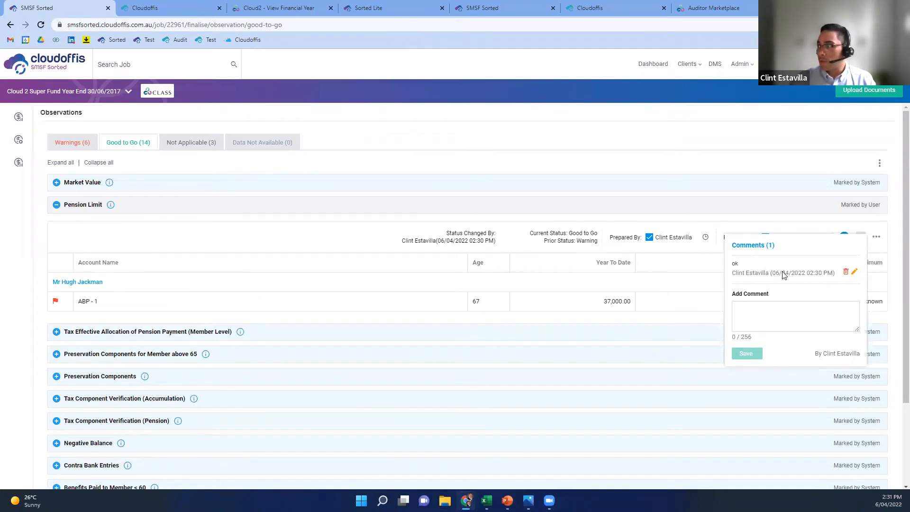
left_click(753, 136)
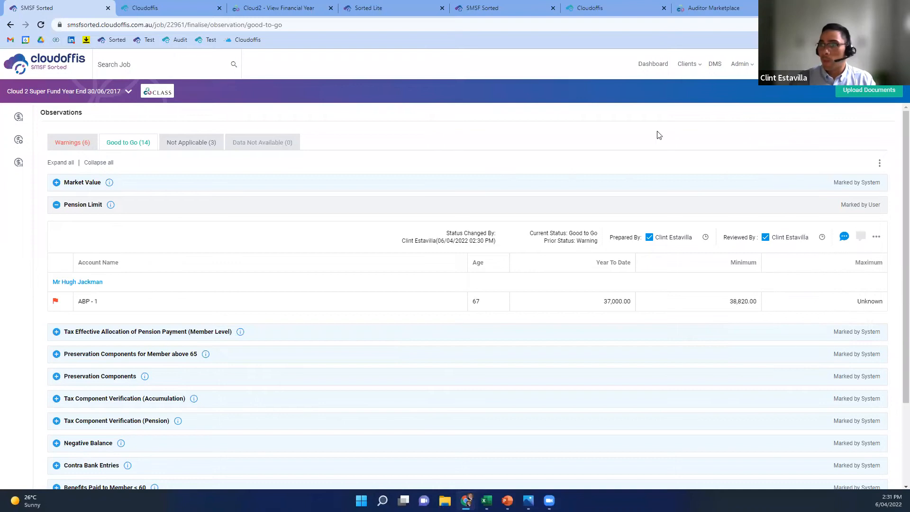
Return to the Cloud 2 Super Fund job dashboard, open the Statement of Financial Position and expand all sections to view the assets.
left_click(128, 91)
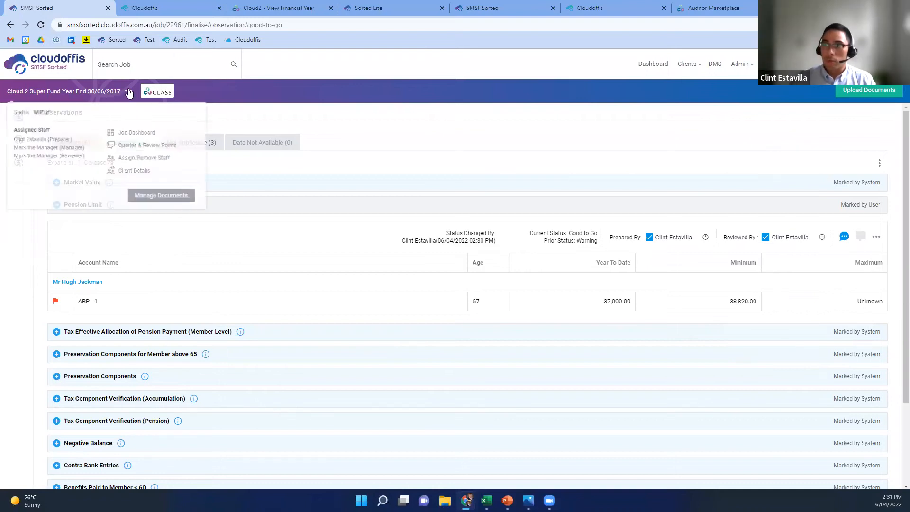
left_click(143, 135)
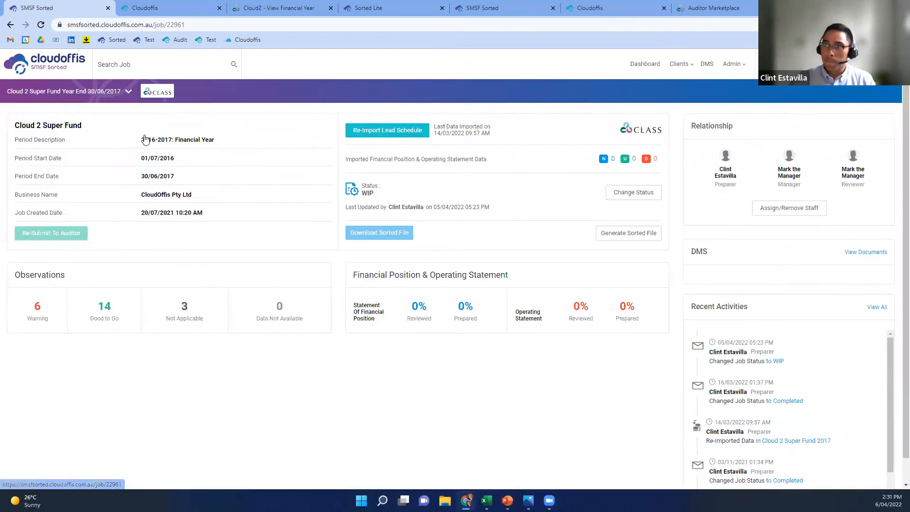
scroll(118, 343, "down", 1)
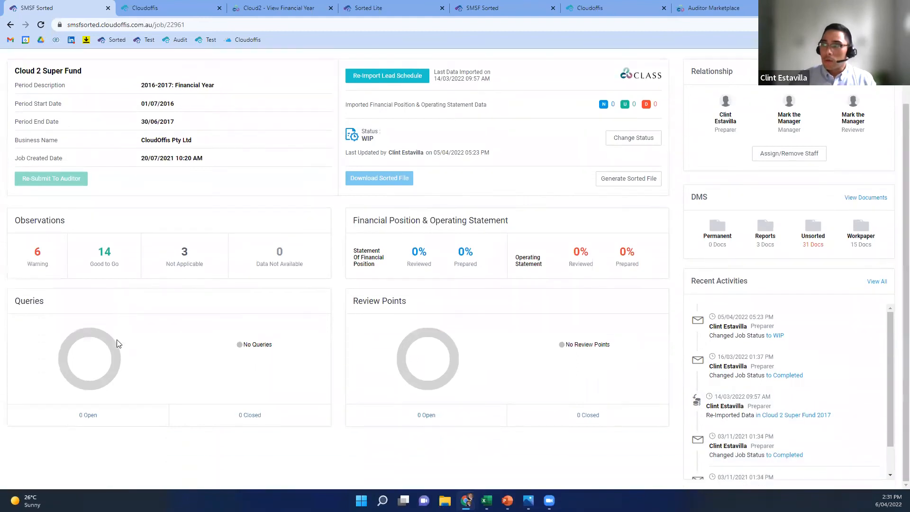
scroll(118, 345, "up", 1)
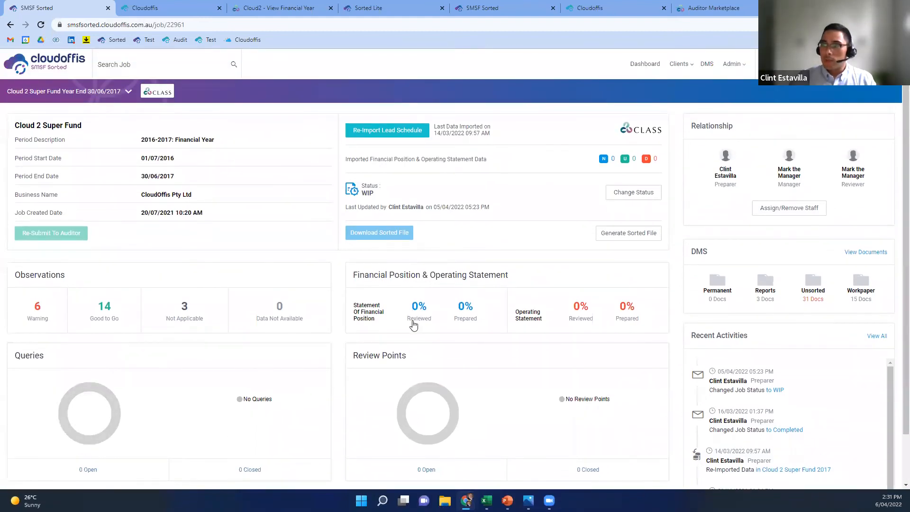
left_click(420, 310)
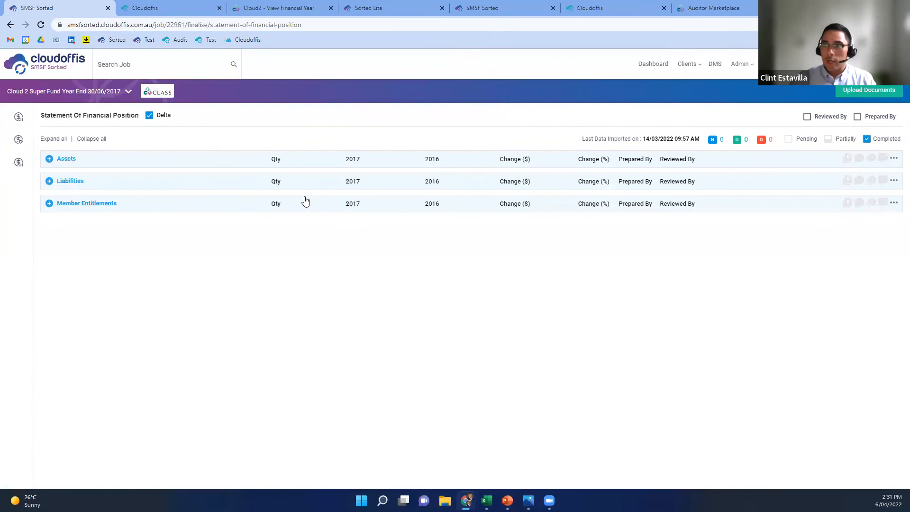
left_click(59, 140)
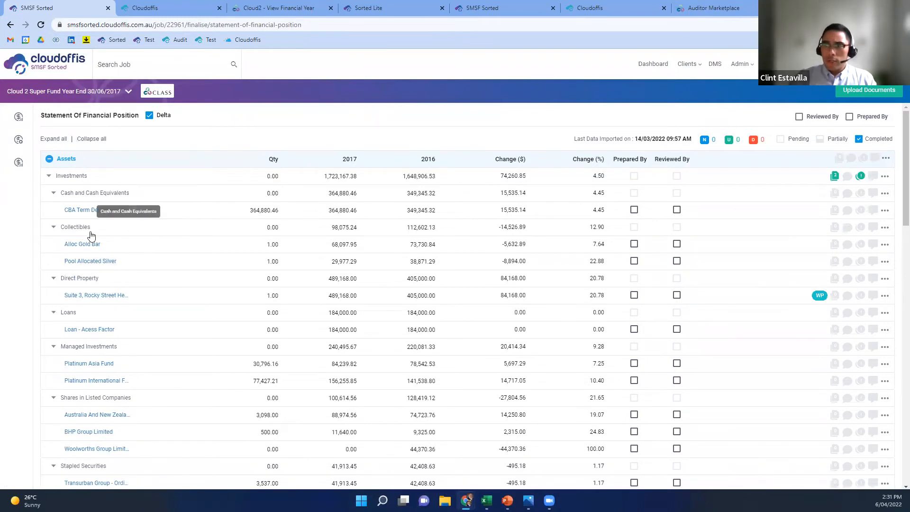
scroll(88, 237, "down", 1)
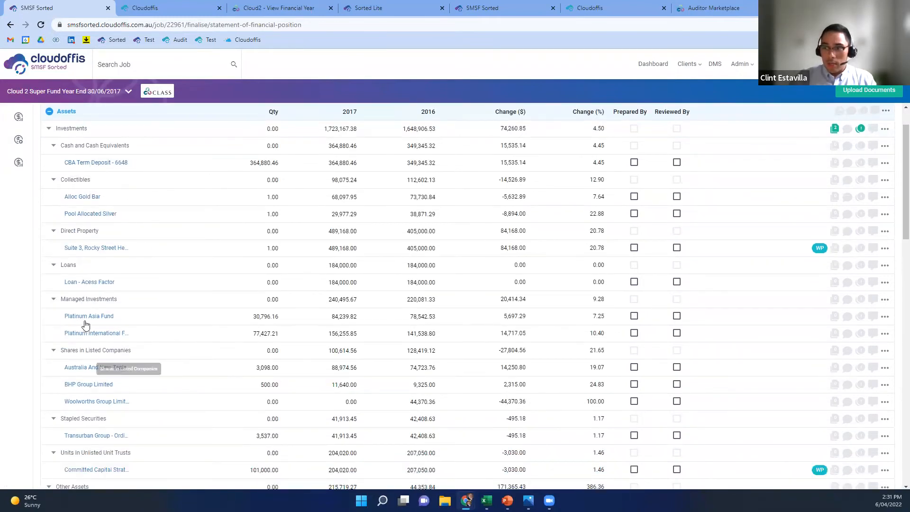
Open the current-year general ledger for Macquarie Bank Limited under Cash At Bank and filter it to dividend transactions.
scroll(83, 291, "down", 2)
scroll(83, 291, "down", 2)
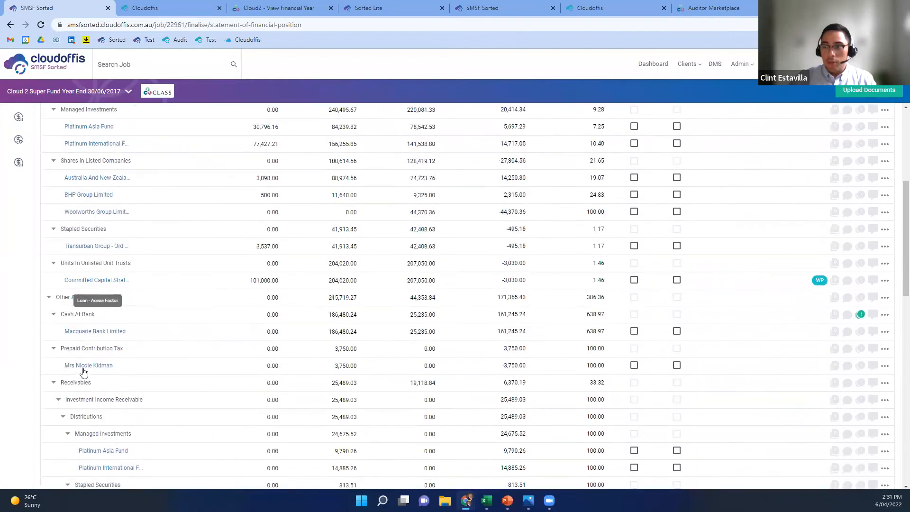
left_click(90, 336)
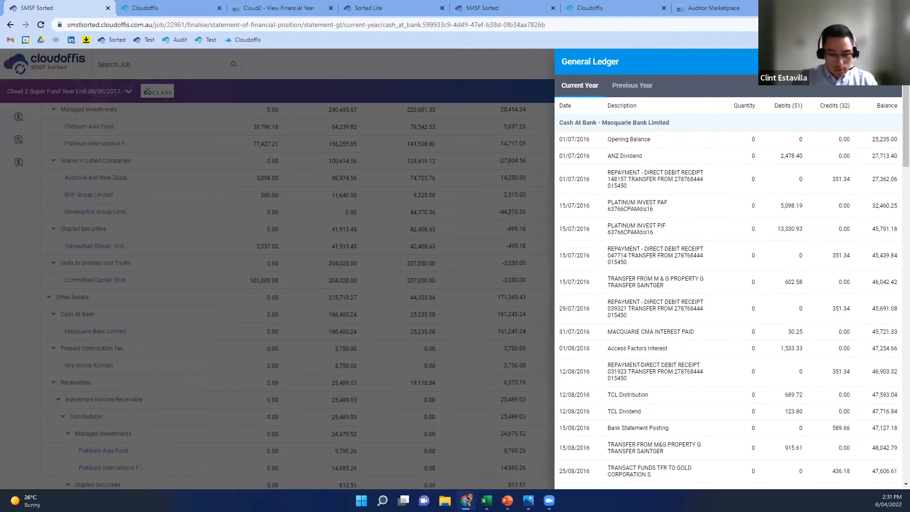
key("Return")
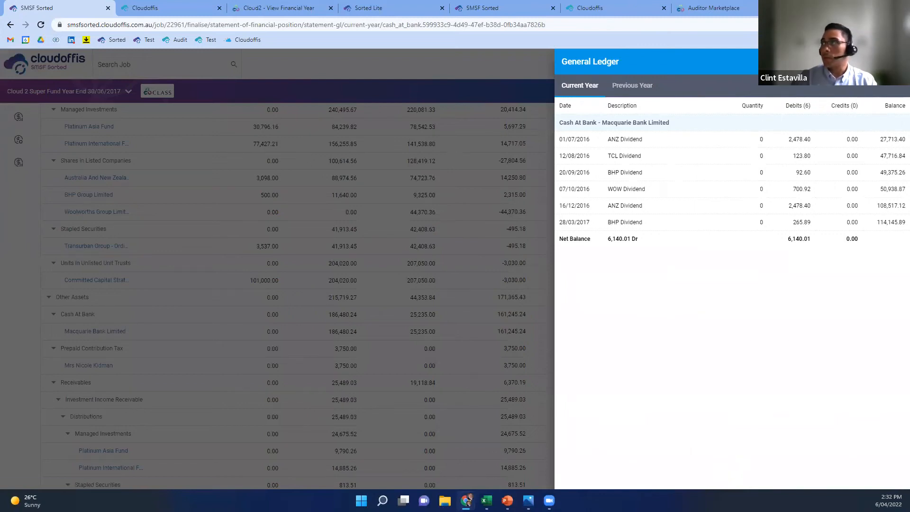
Leave the general ledger for the job dashboard and reopen the Statement of Financial Position with all sections expanded.
left_click(877, 62)
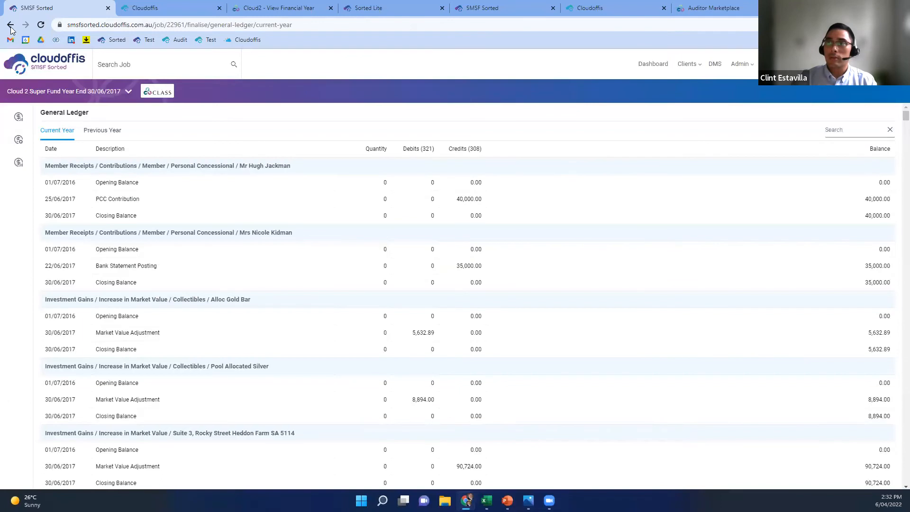
left_click(11, 26)
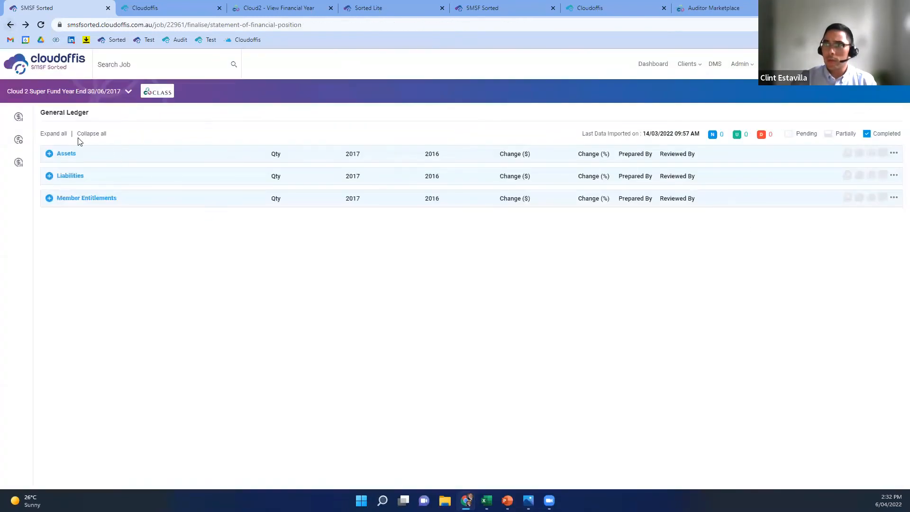
left_click(11, 25)
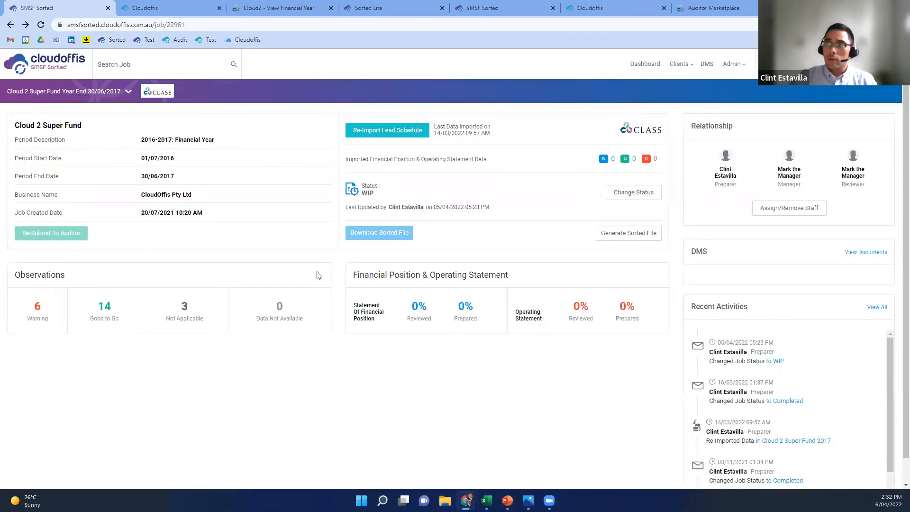
left_click(415, 306)
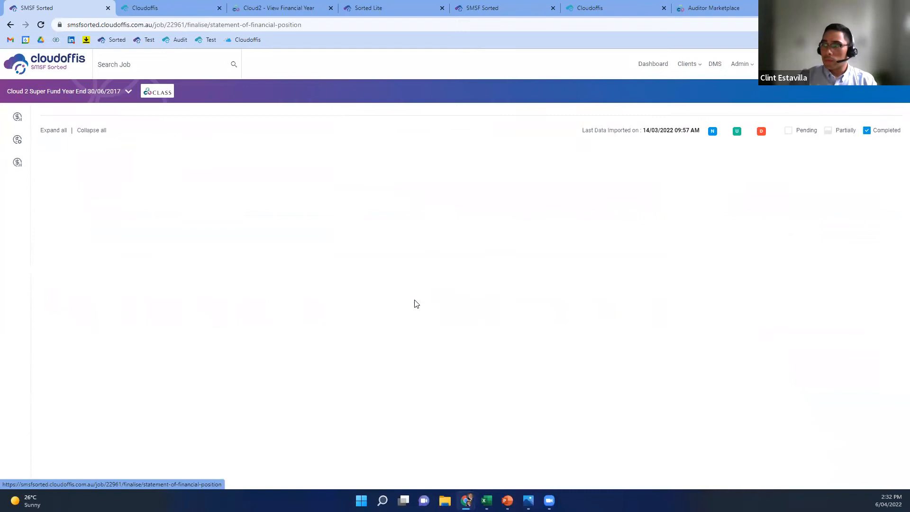
left_click(63, 139)
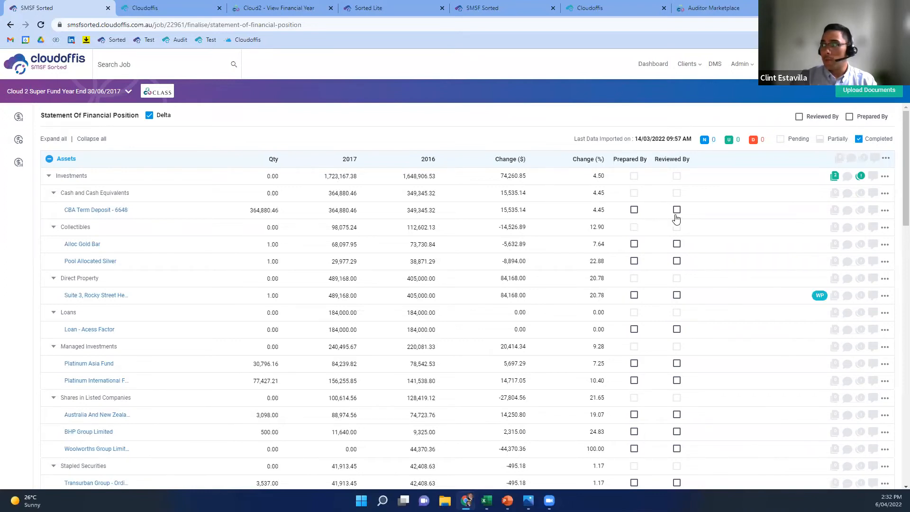
Search the documents for Platinum Asia Fund's 2017 balance and bookmark the matching amount in Platinum Holding Summary.pdf.
scroll(811, 232, "down", 1)
scroll(809, 245, "up", 1)
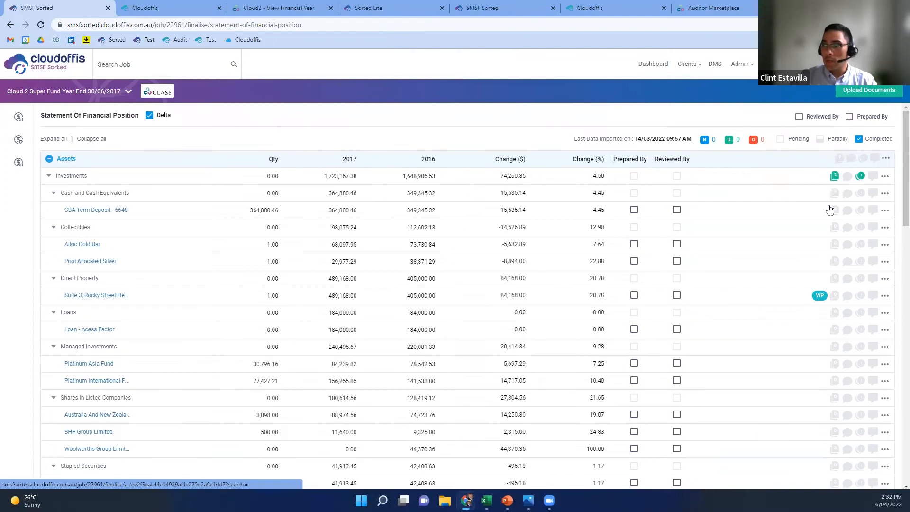
mouse_move(362, 246)
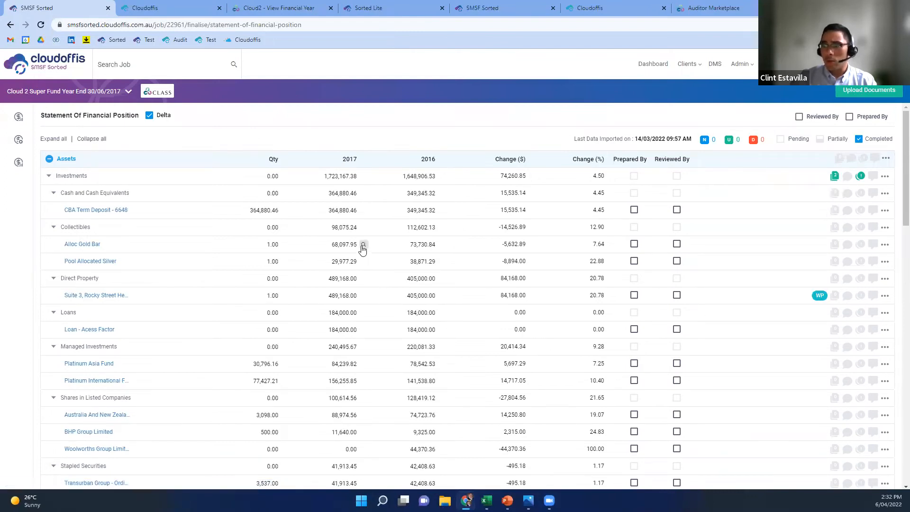
left_click(364, 364)
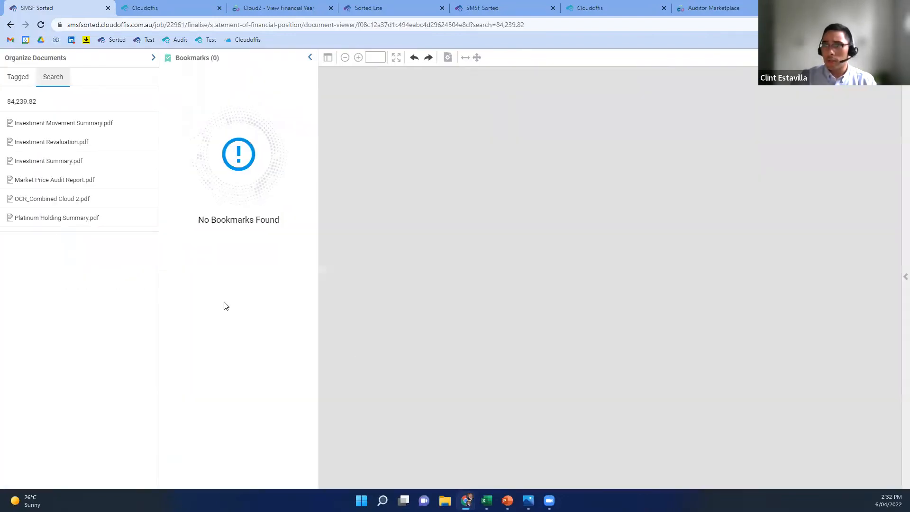
left_click(59, 222)
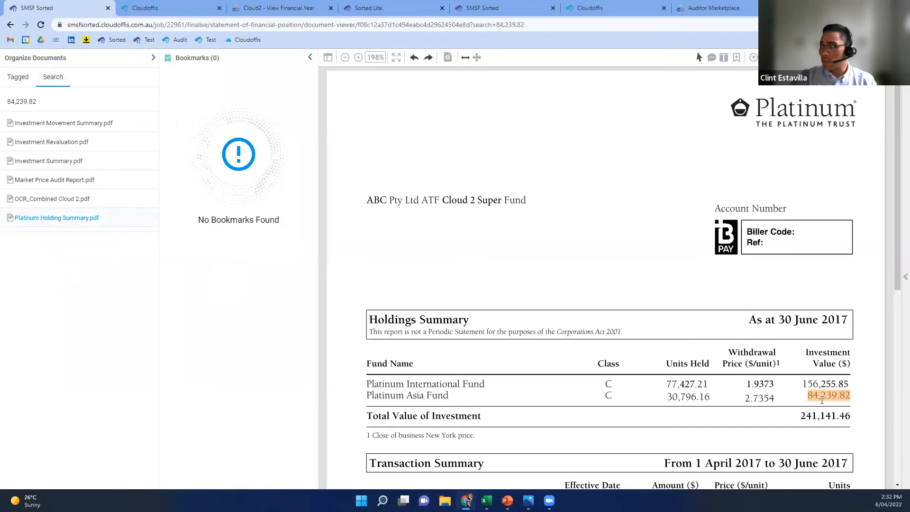
left_click(736, 58)
left_click(866, 396)
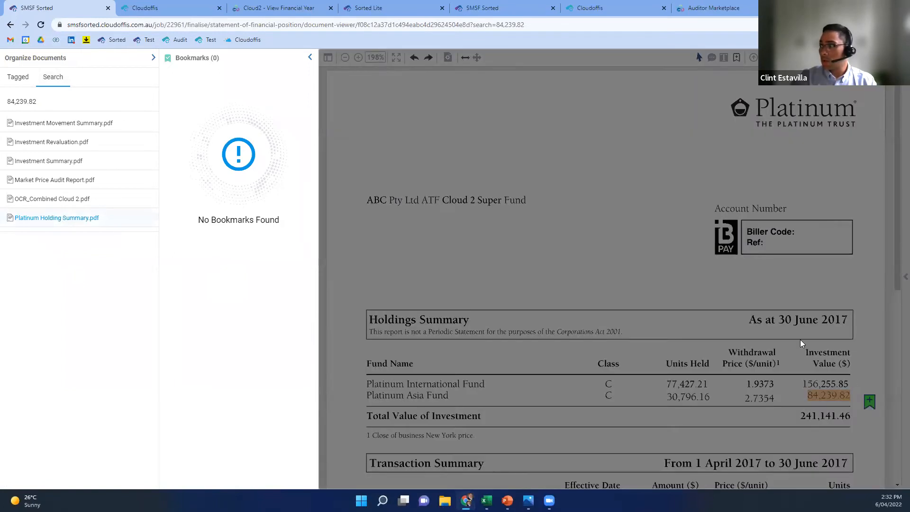
left_click(435, 236)
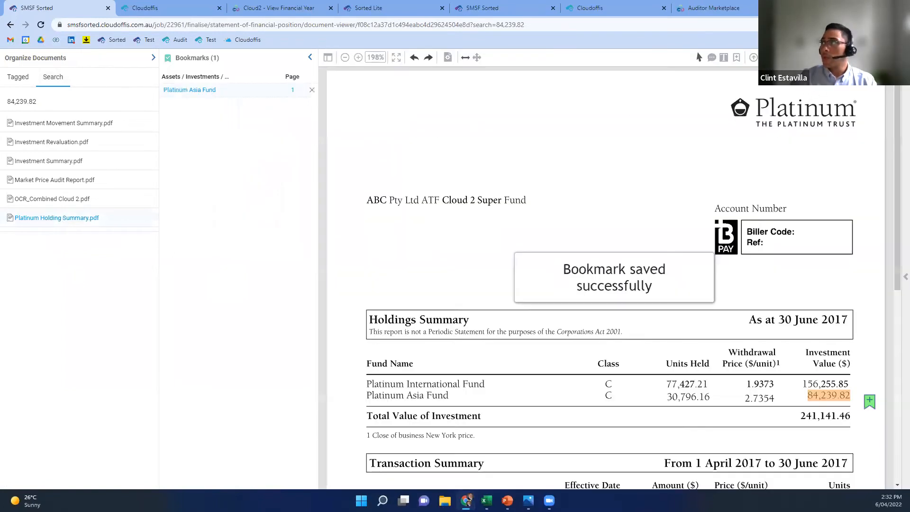
left_click(895, 57)
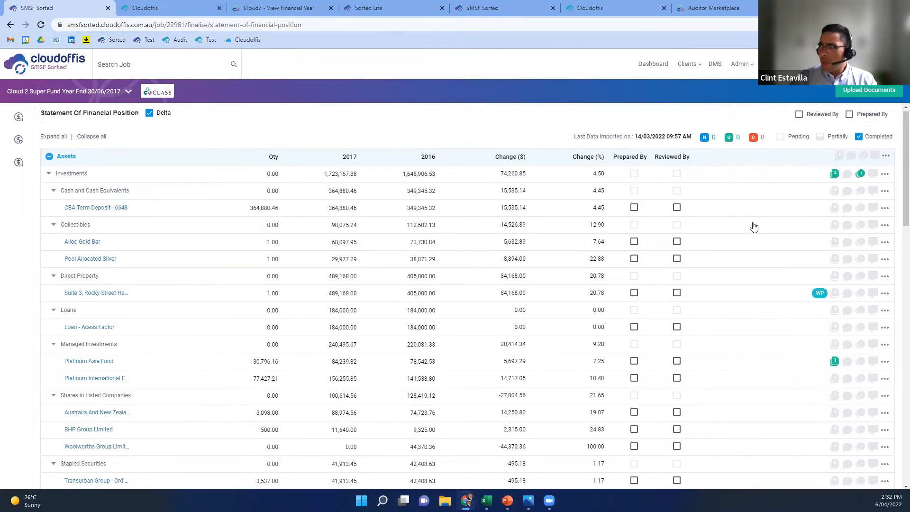
View the Investment Movement Summary.pdf tagged to the Investments line and close the document viewer.
scroll(833, 172, "down", 1)
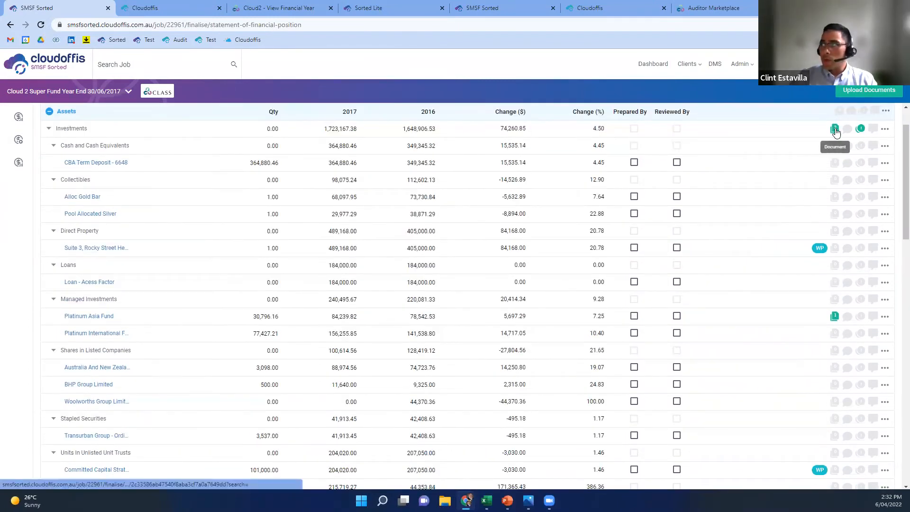
scroll(836, 132, "up", 1)
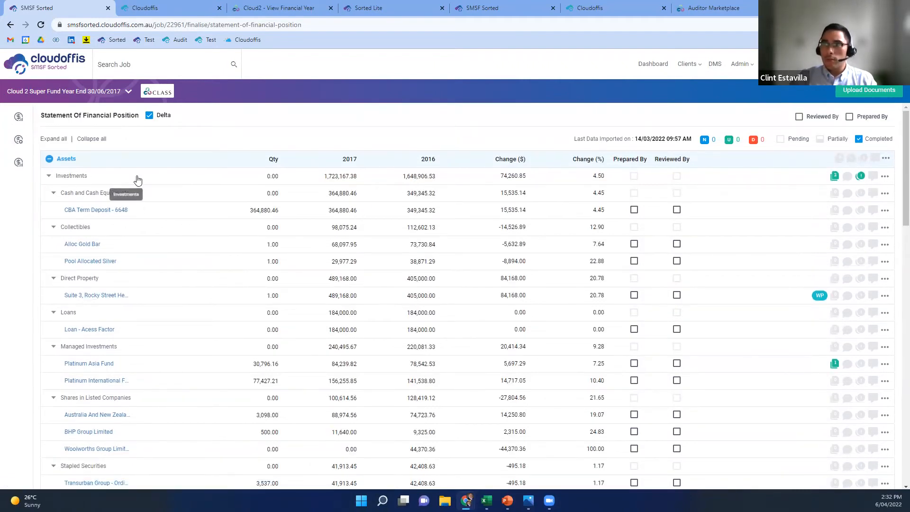
left_click(834, 177)
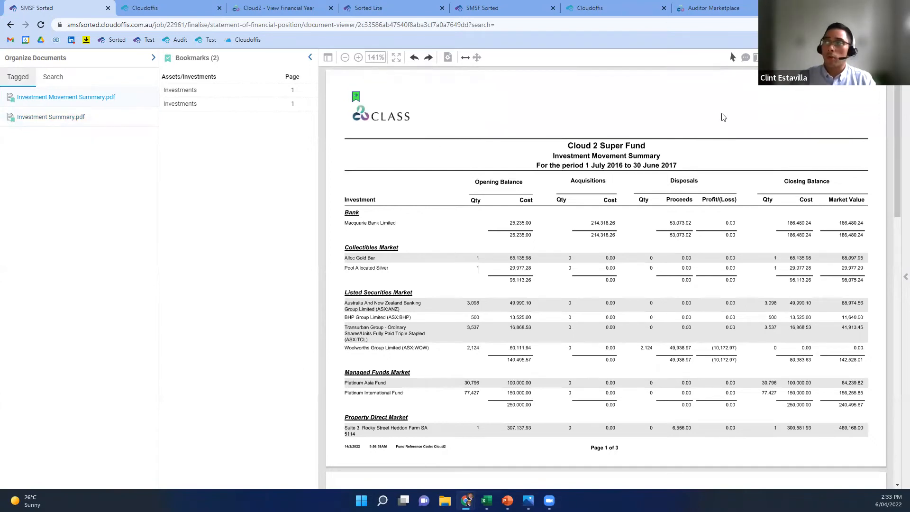
left_click(893, 57)
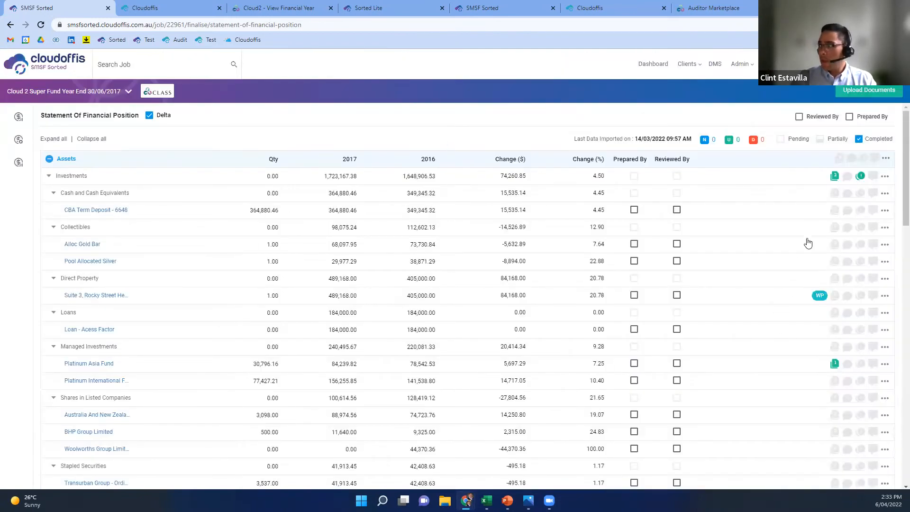
Save the comment "comment" on the Investments line and check its Good to Go rules.
left_click(847, 177)
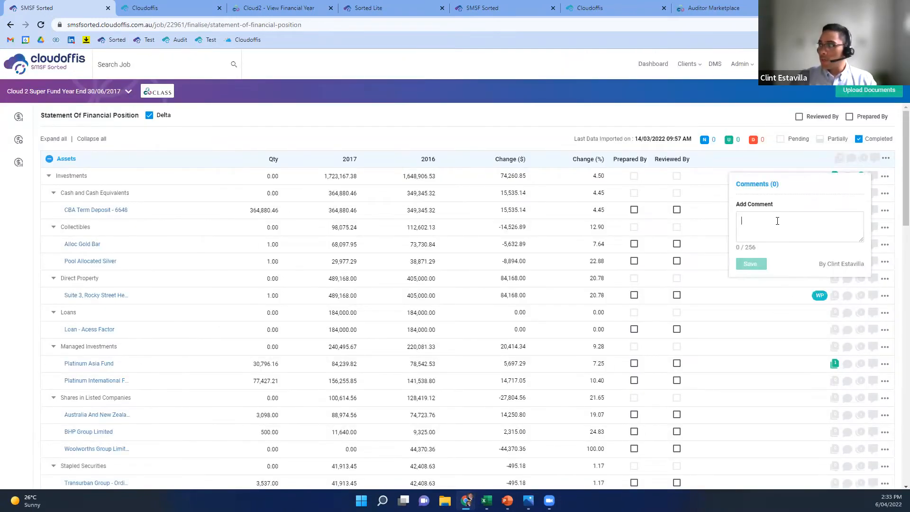
type("co")
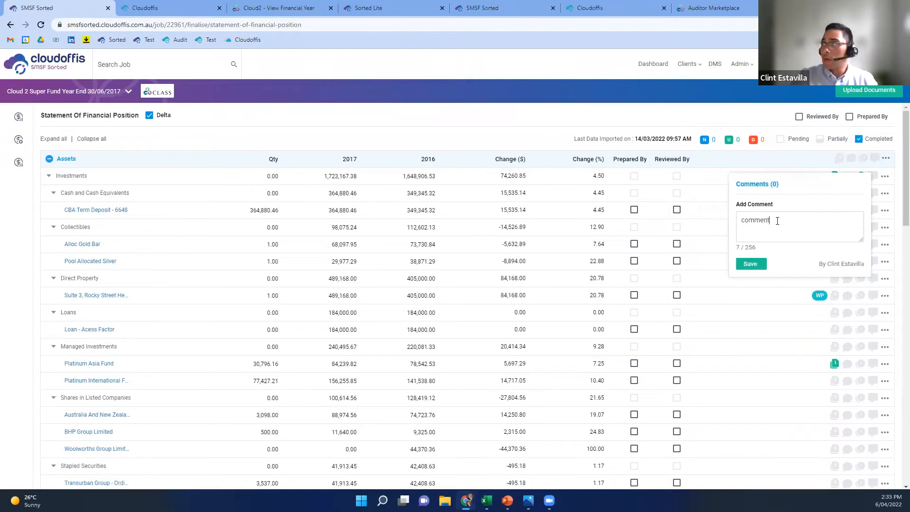
type("mment")
left_click(750, 264)
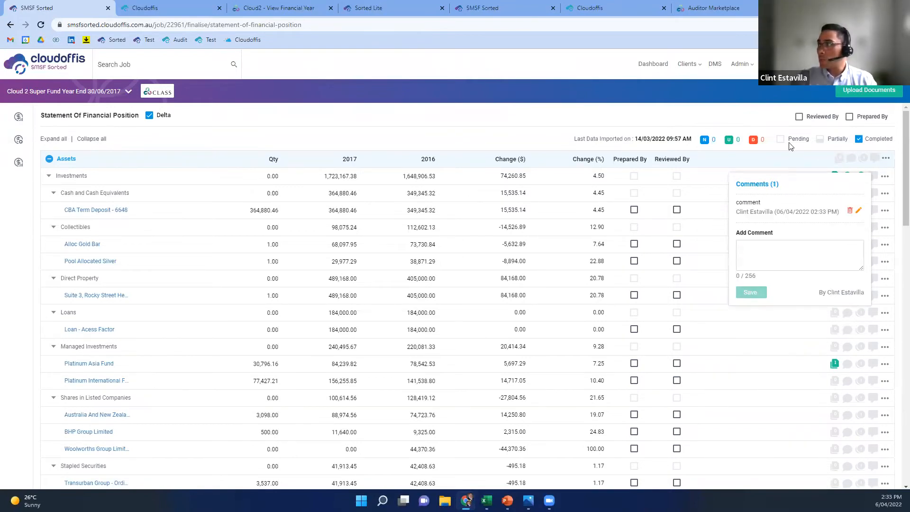
left_click(790, 144)
left_click(860, 176)
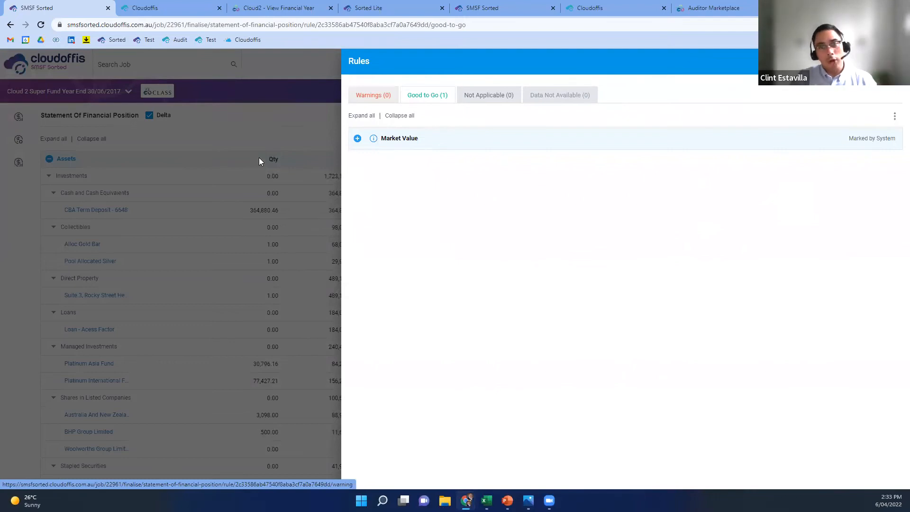
left_click(276, 113)
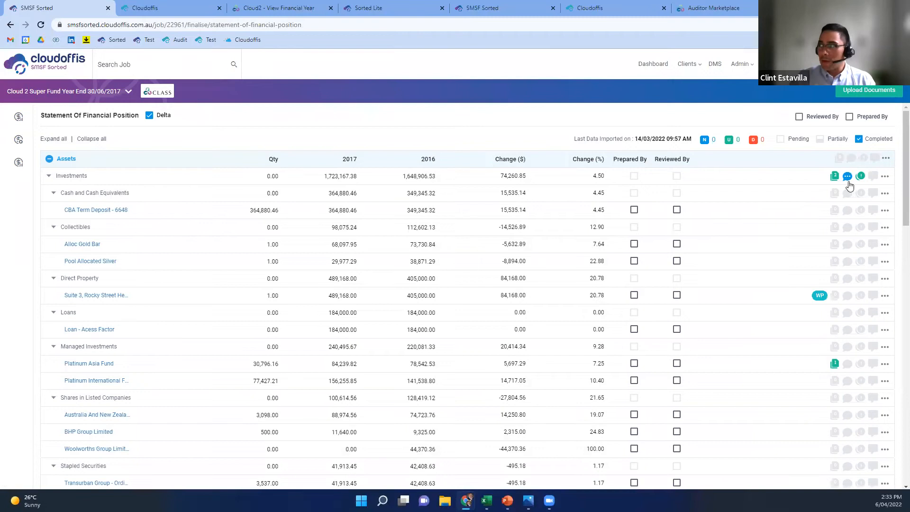
Start a new internal query on the Investments line and assign it to the manager.
left_click(885, 177)
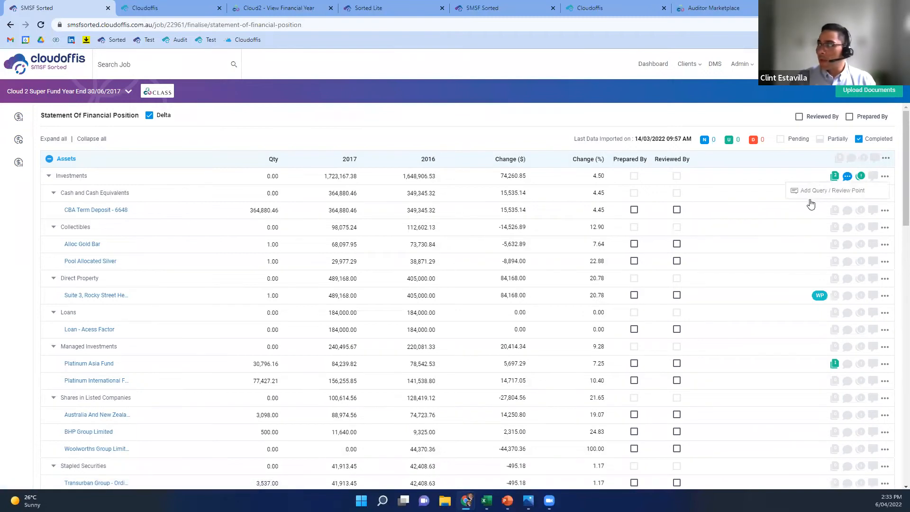
left_click(816, 191)
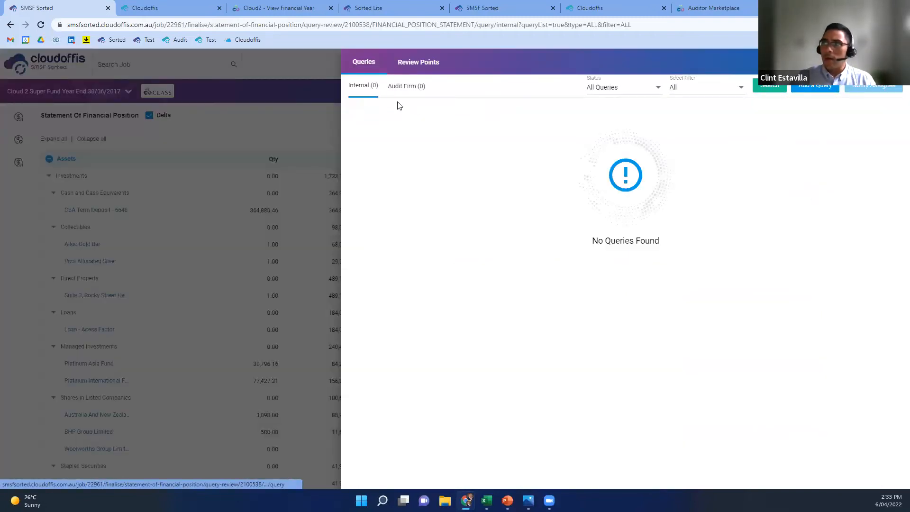
left_click(831, 89)
left_click(539, 193)
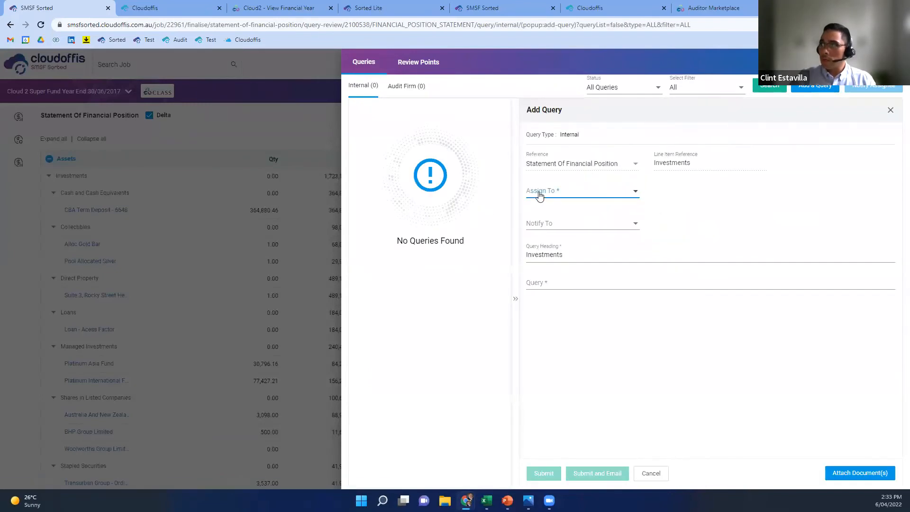
left_click(538, 194)
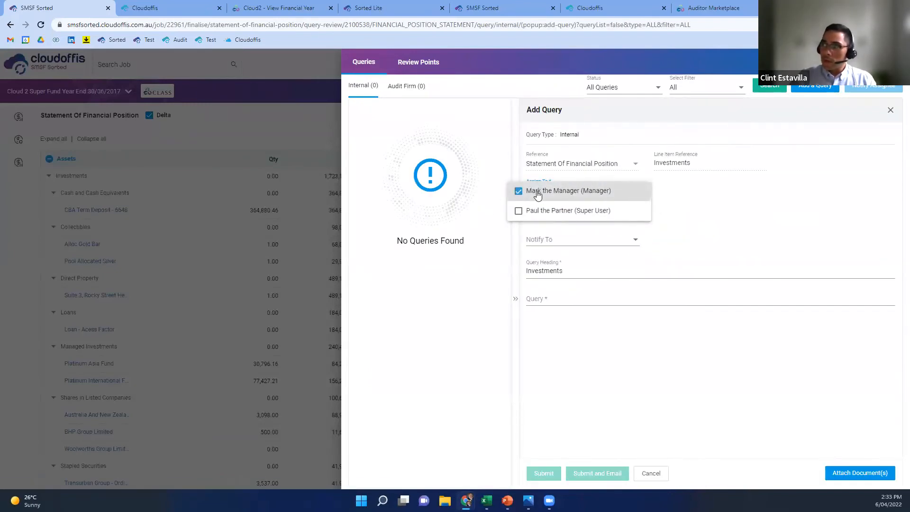
left_click(613, 397)
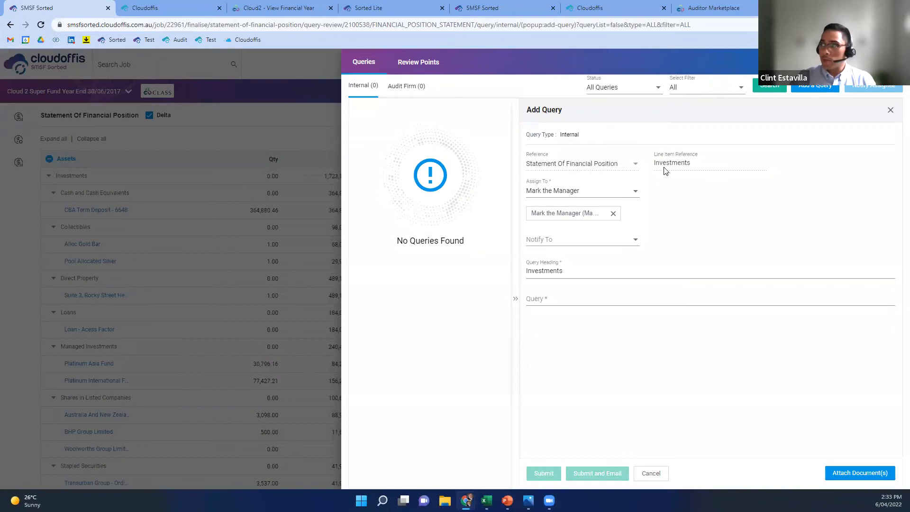
Enter "query" as the Investments query text, keeping the heading Investments, submit it and close the query view.
left_click(580, 272)
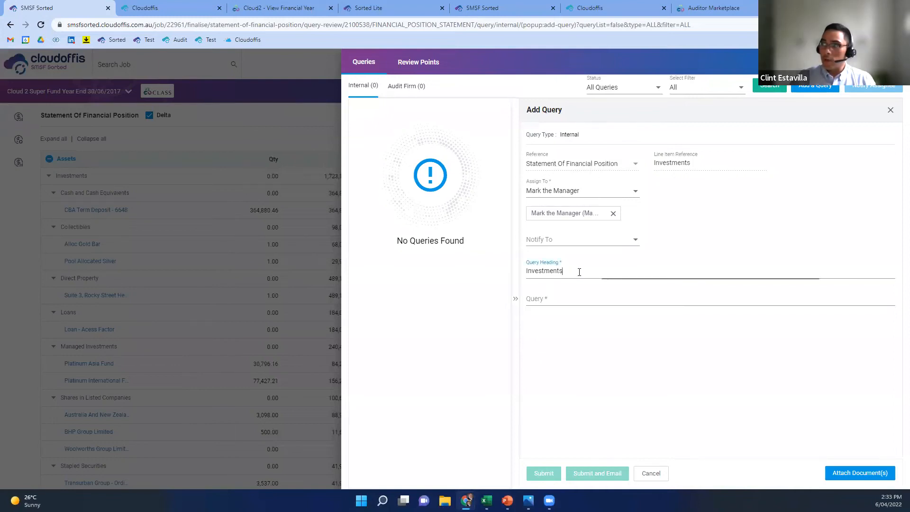
left_click(549, 299)
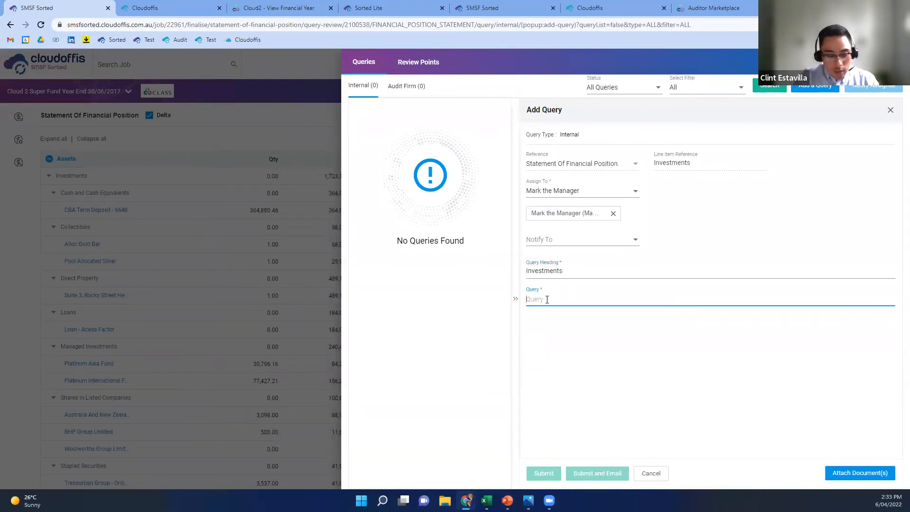
type("query")
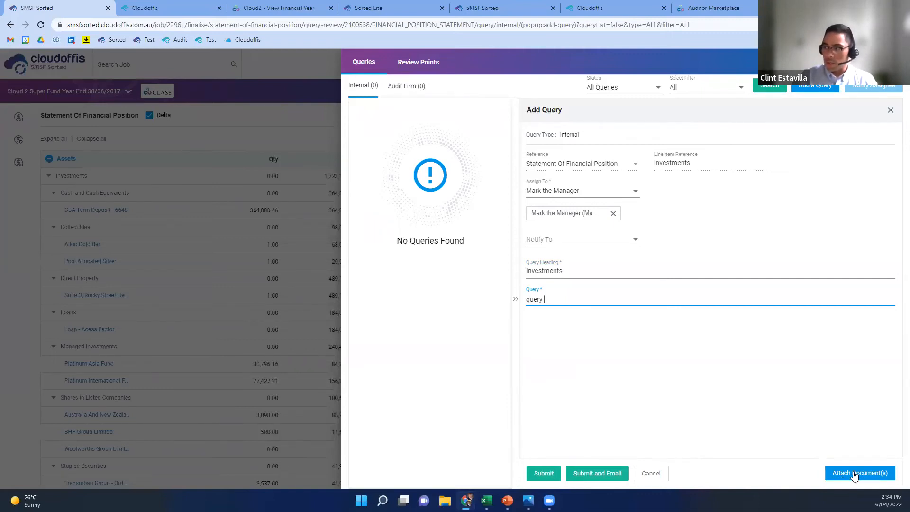
left_click(535, 474)
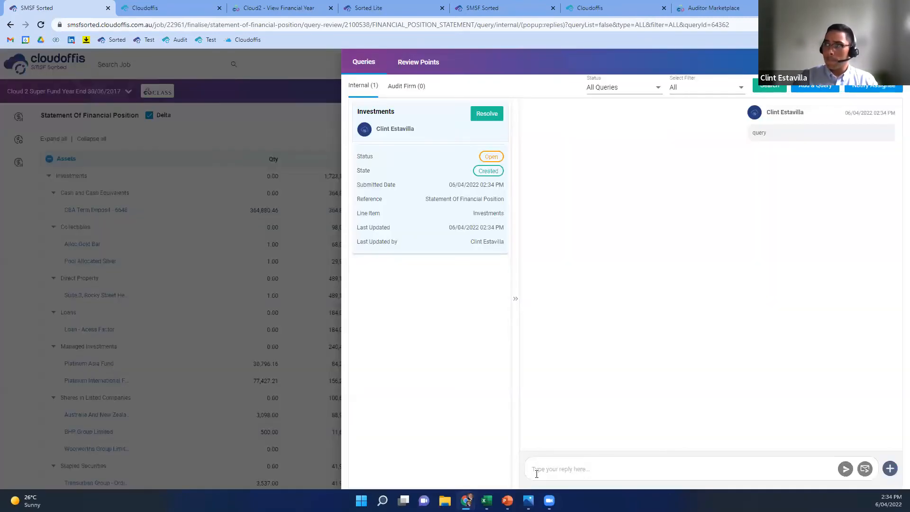
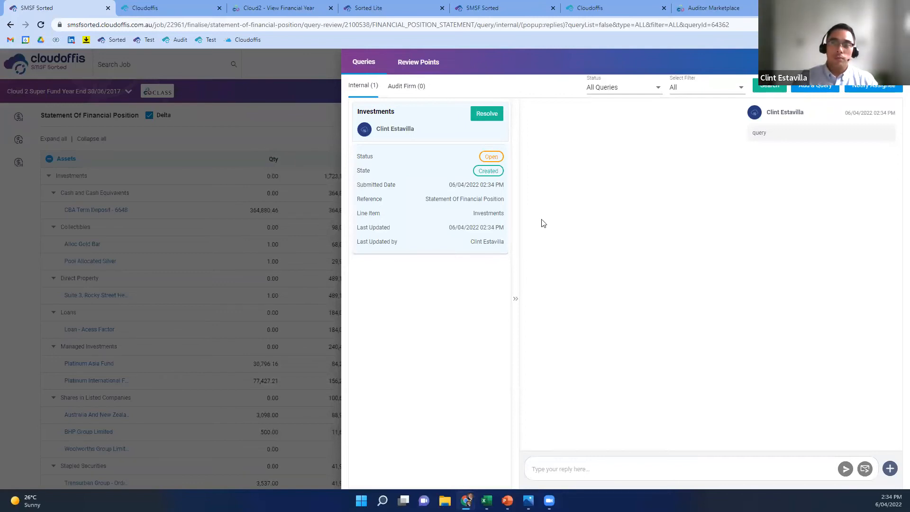
left_click(239, 97)
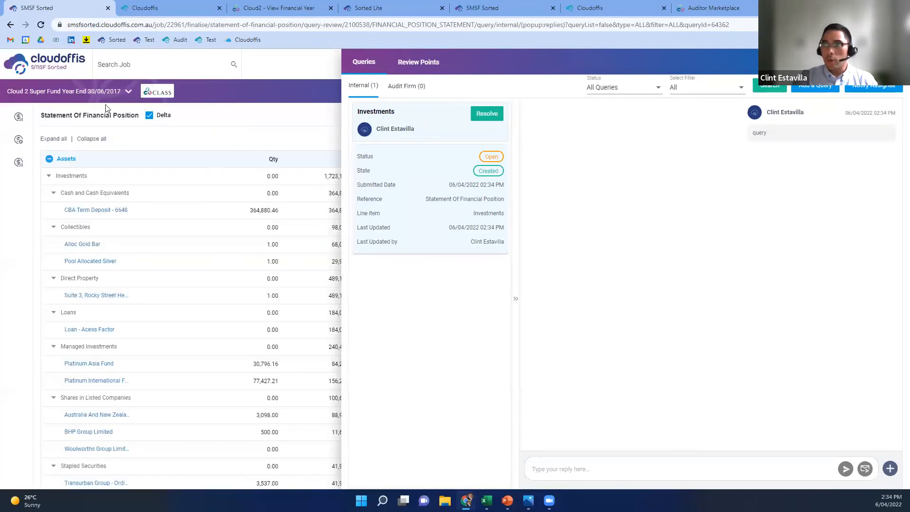
On the dashboard, check the responded and received lists of both the internal and external queries.
left_click(50, 65)
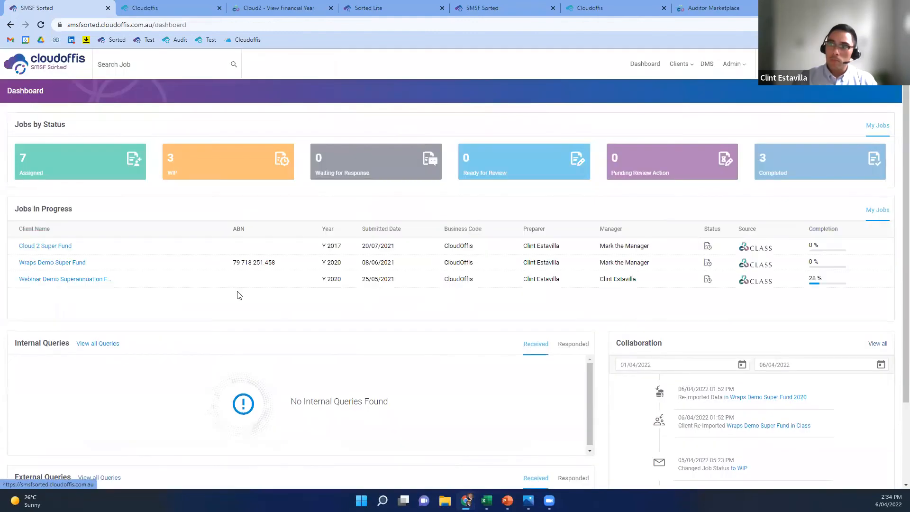
scroll(260, 341, "down", 2)
left_click(574, 244)
left_click(571, 383)
left_click(531, 382)
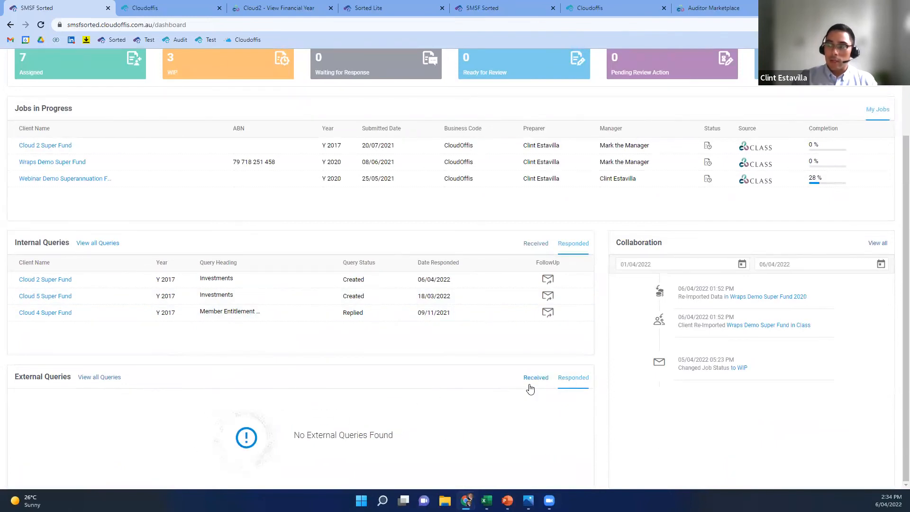
left_click(538, 244)
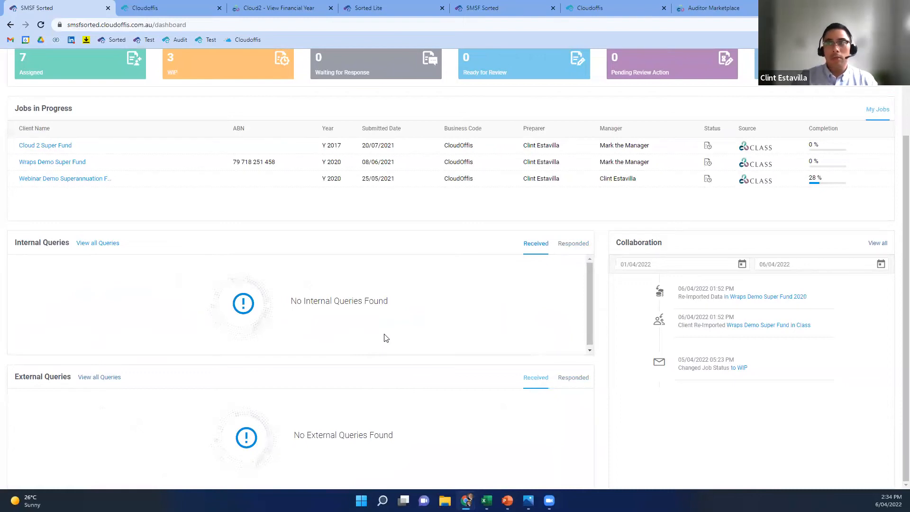
scroll(332, 355, "up", 2)
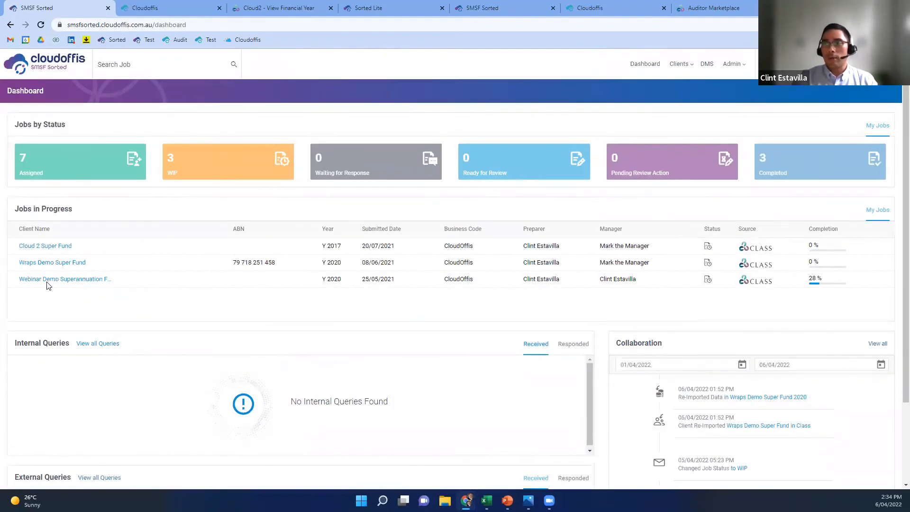
Open the Statement of Financial Position of the Cloud 2 Super Fund 2017 job and expand all its lines.
left_click(51, 245)
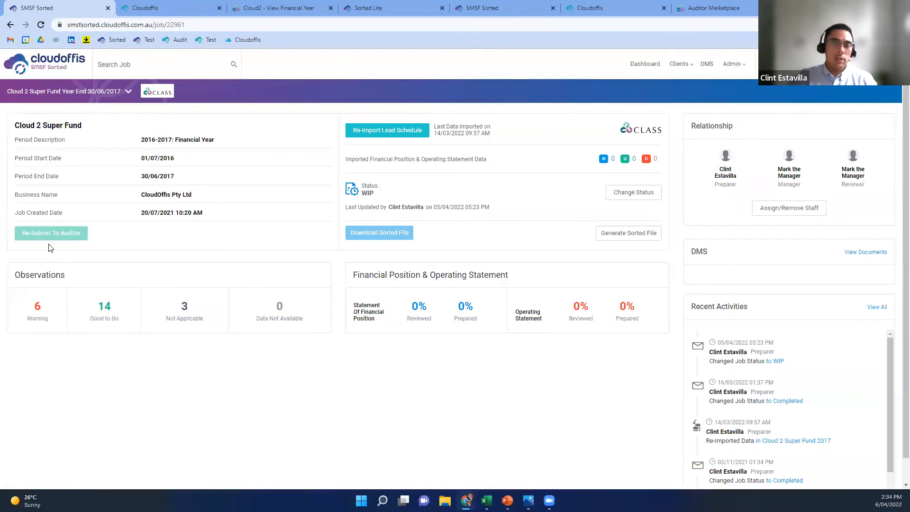
left_click(381, 308)
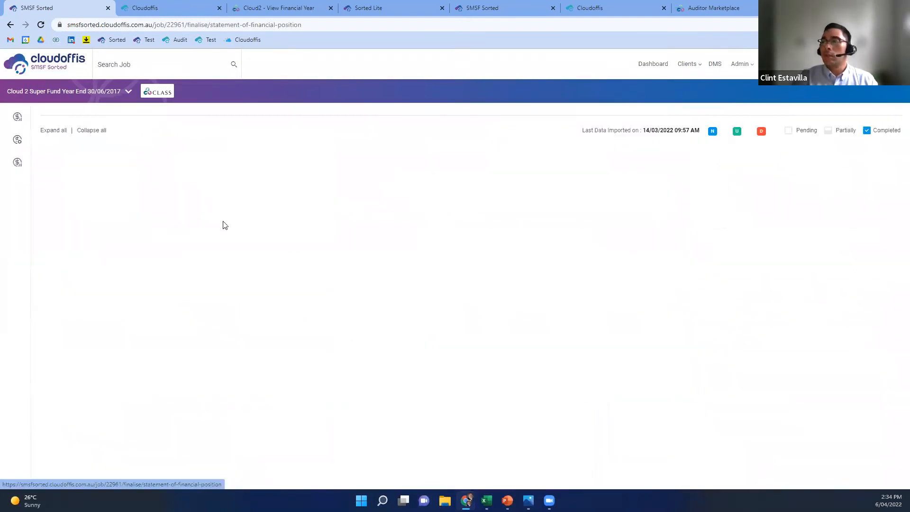
left_click(60, 140)
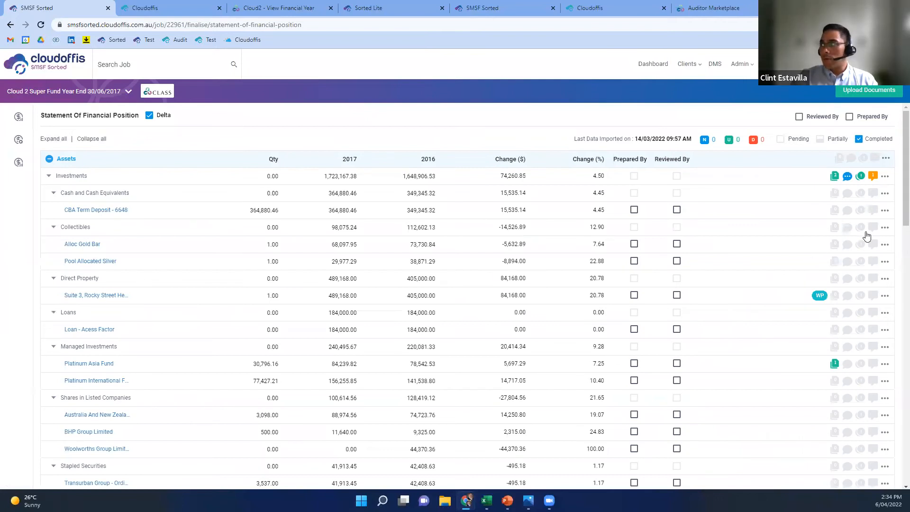
Add a review point to the Collectibles line with the query text "auditor note", keeping the heading Collectibles, and submit it.
left_click(885, 228)
left_click(850, 240)
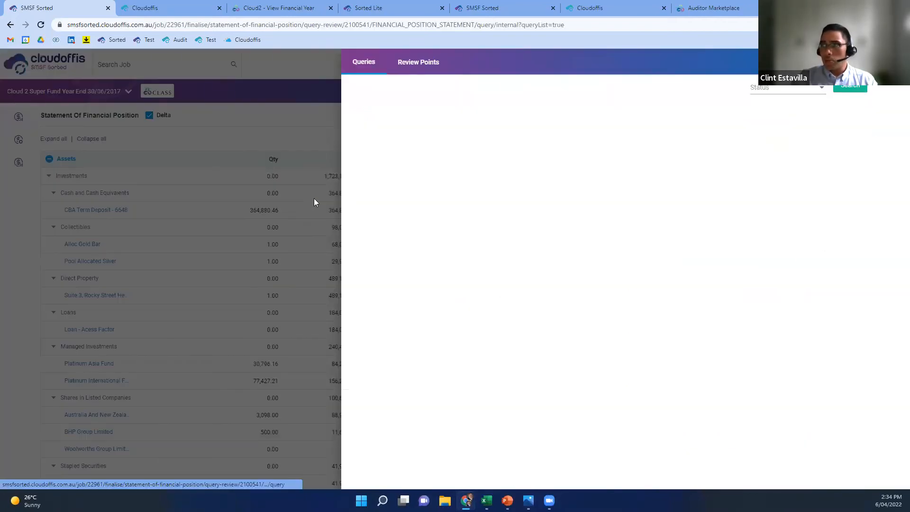
left_click(416, 66)
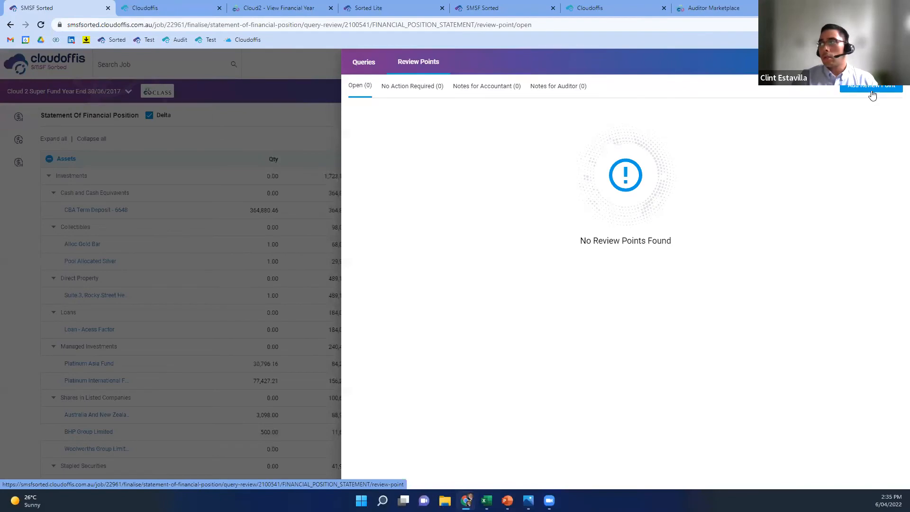
left_click(873, 94)
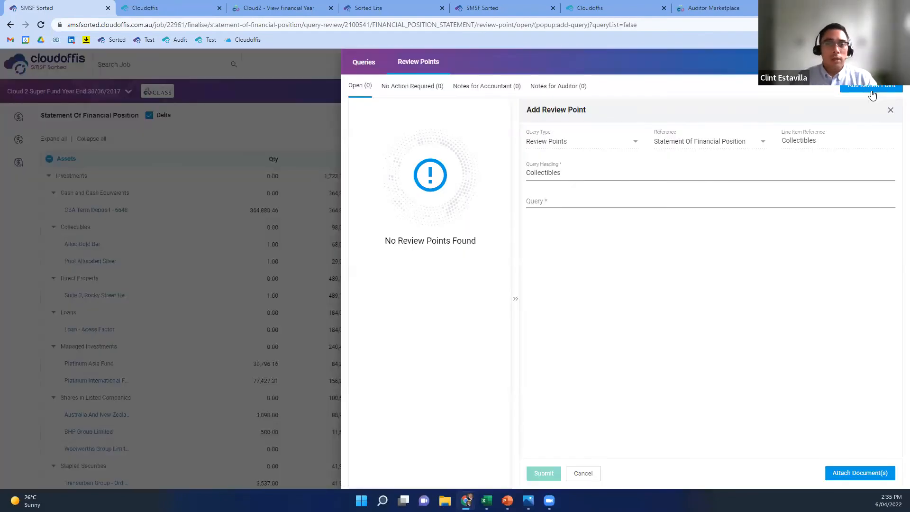
left_click(551, 201)
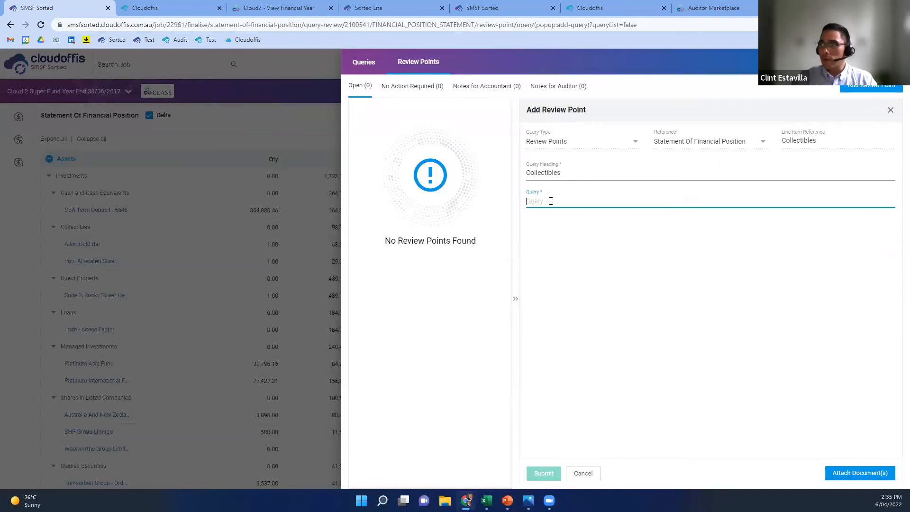
type("au")
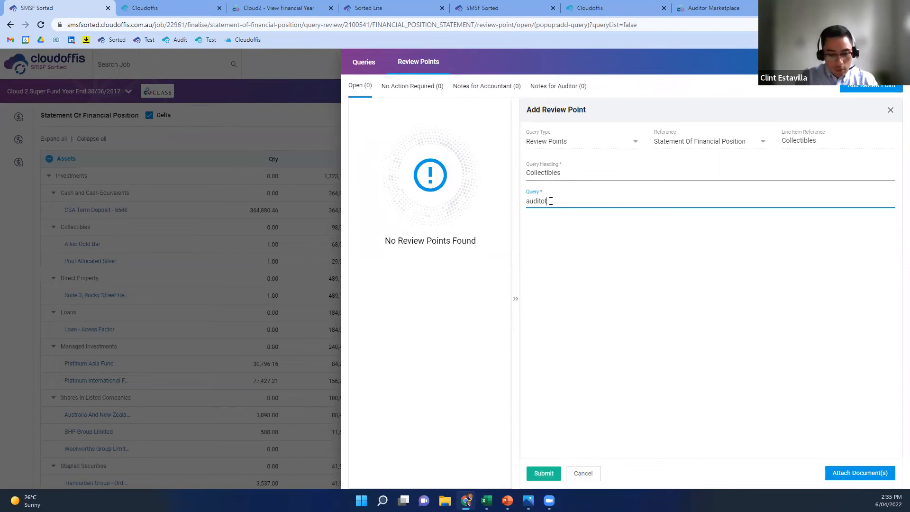
type("ditor to")
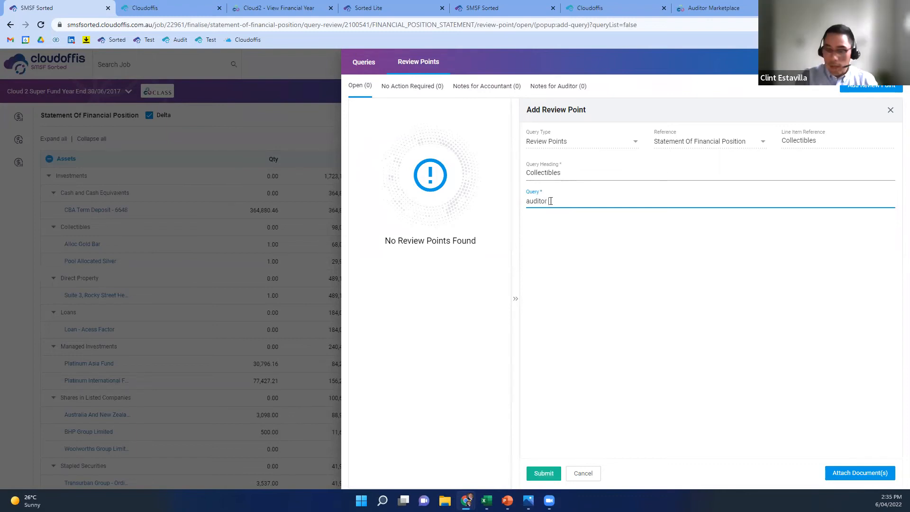
left_click(541, 473)
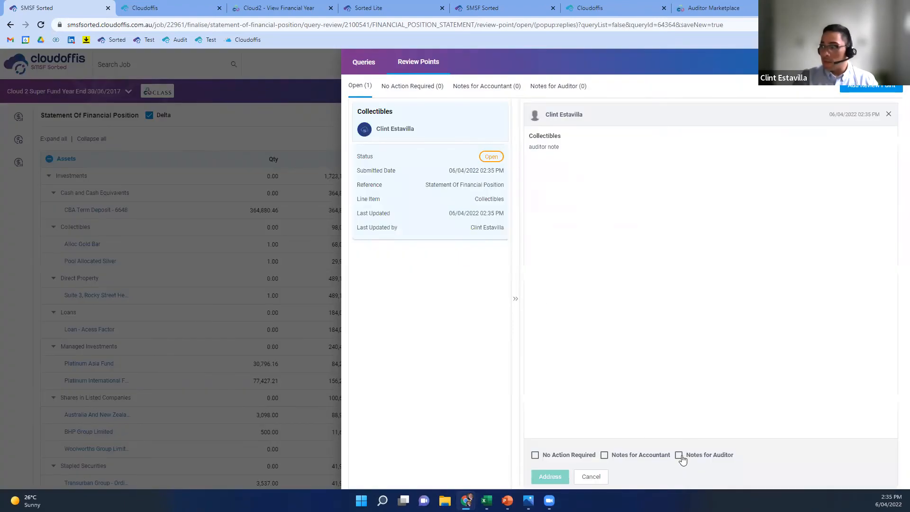
Address the Collectibles review point as Notes for Auditor and close the review points view.
left_click(678, 454)
left_click(550, 477)
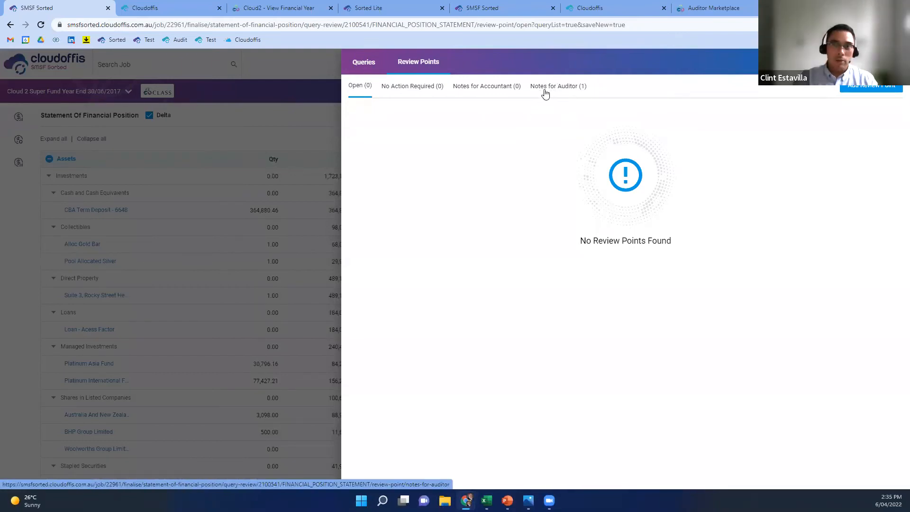
left_click(307, 127)
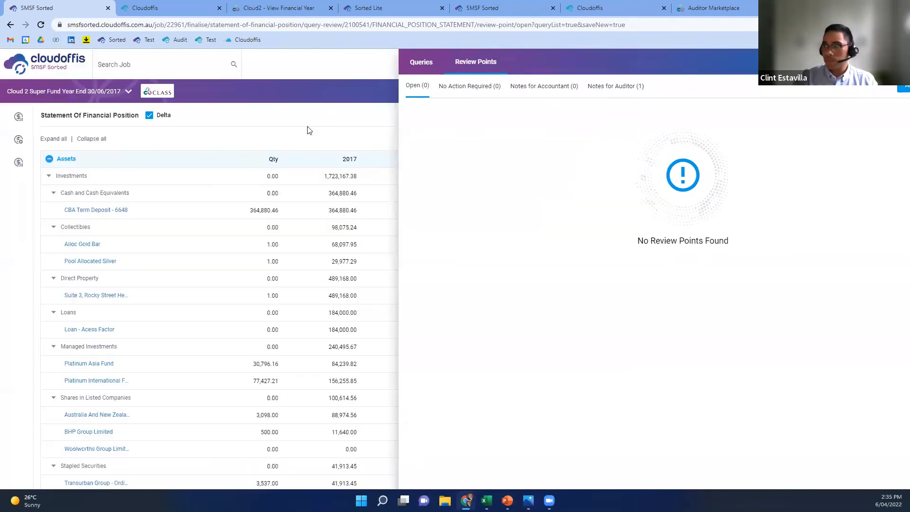
Look over the asset lines and open the workpaper attached to the Committed Capital Strategic Opportunities Fund.
scroll(316, 235, "down", 1)
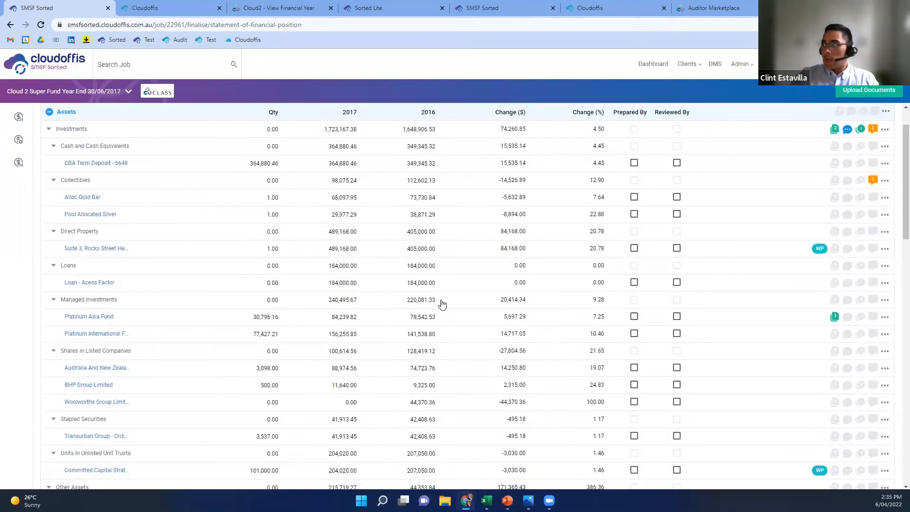
scroll(441, 304, "up", 1)
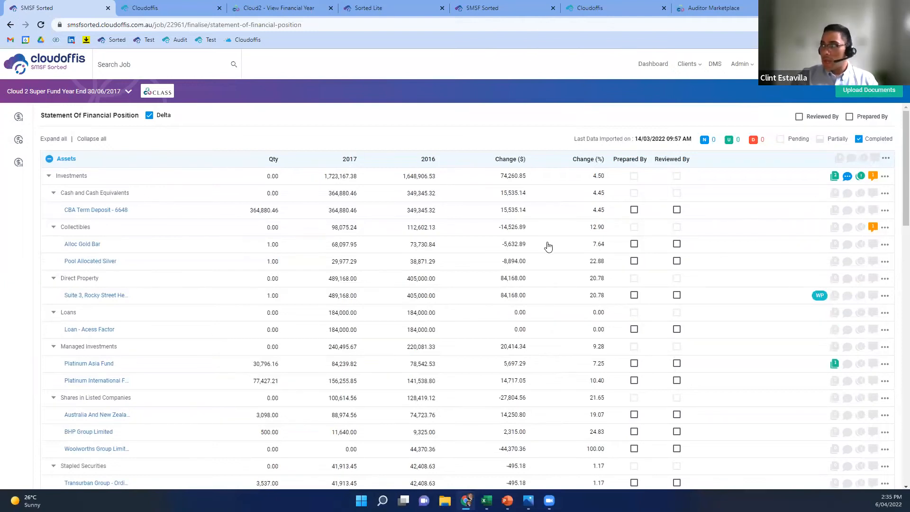
scroll(544, 246, "down", 1)
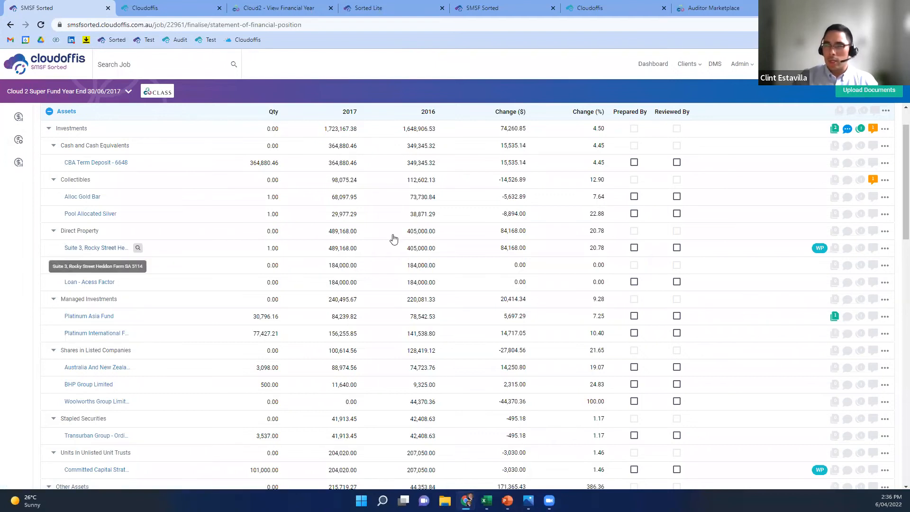
scroll(771, 285, "down", 2)
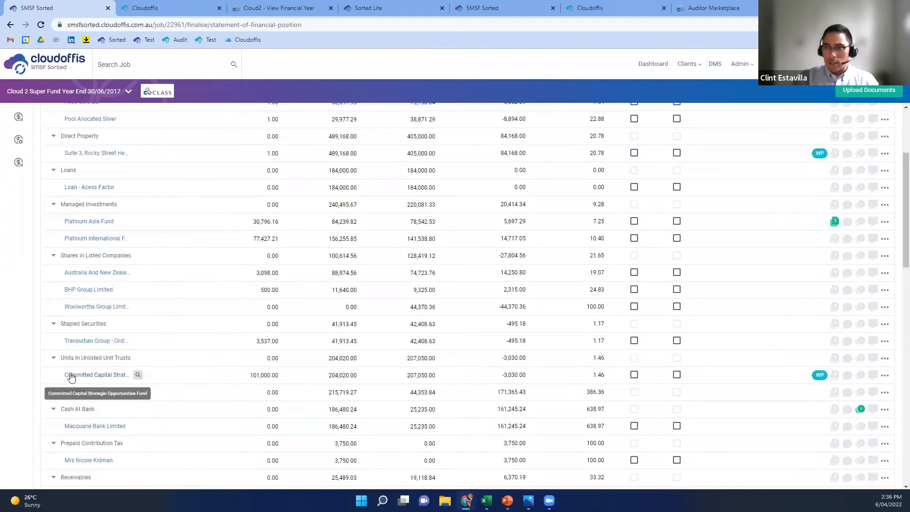
left_click(820, 376)
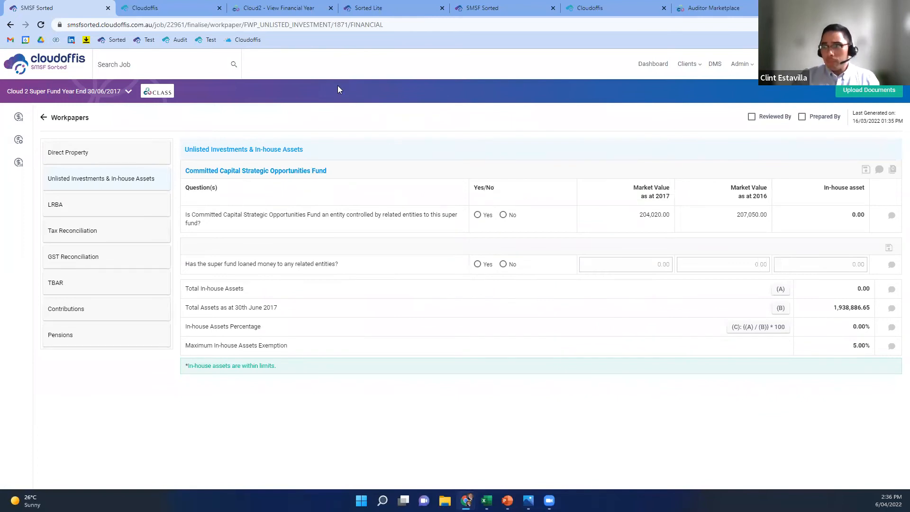
Open the Direct Property workpaper and add three blank detail rows to its Property Details.
left_click(58, 152)
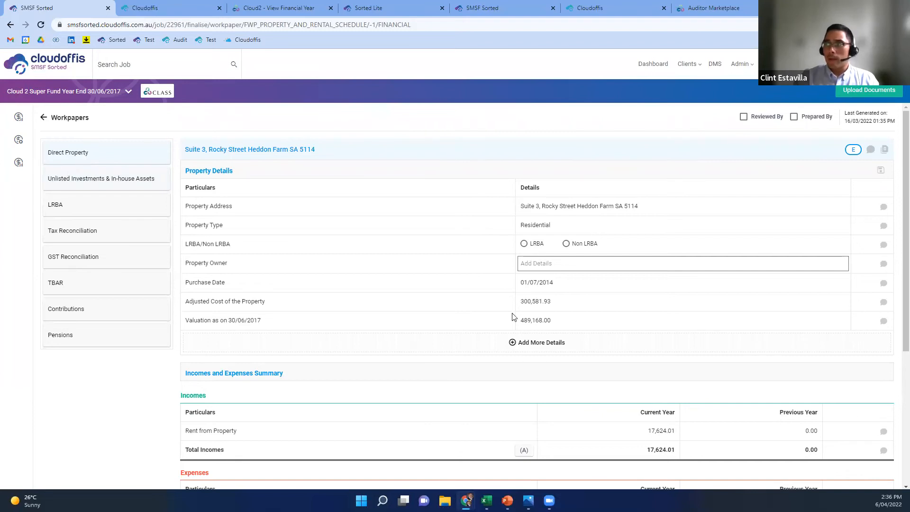
left_click(520, 341)
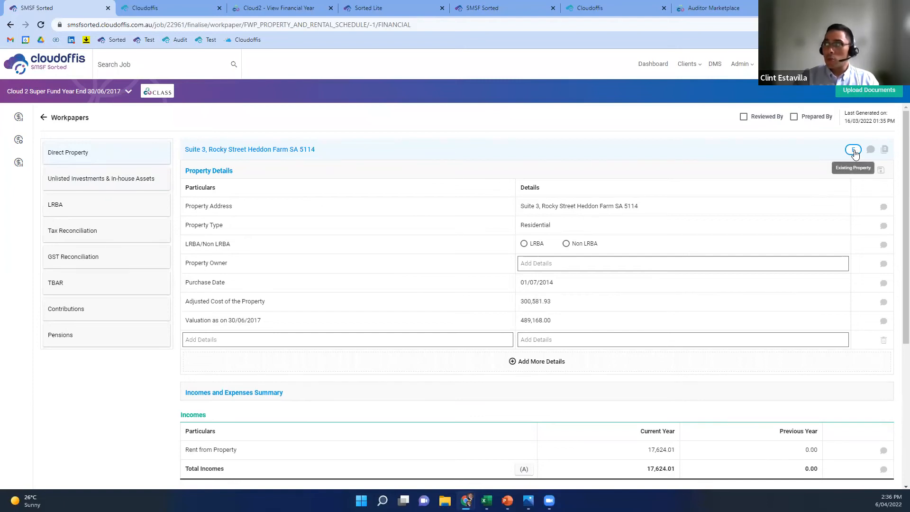
left_click(545, 361)
left_click(542, 381)
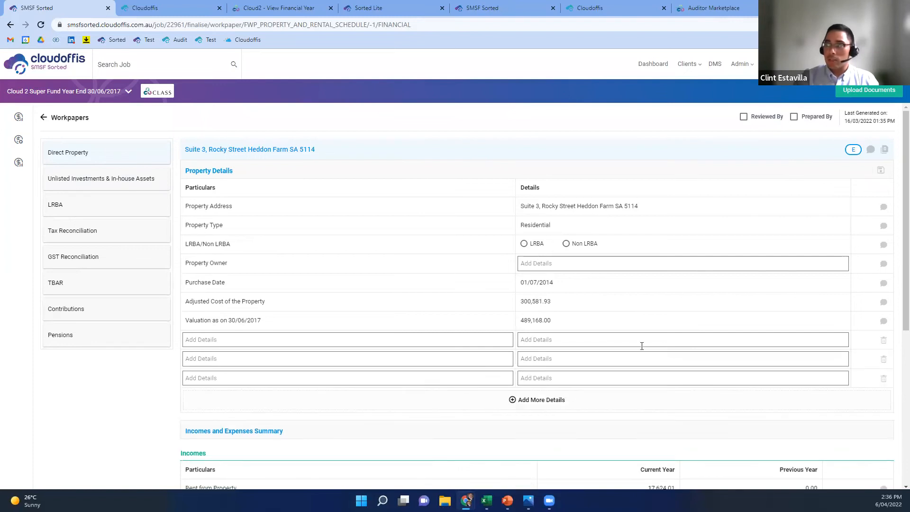
Examine the Incomes and Expenses Summary of the Direct Property workpaper, down to the net property rent.
scroll(315, 240, "down", 6)
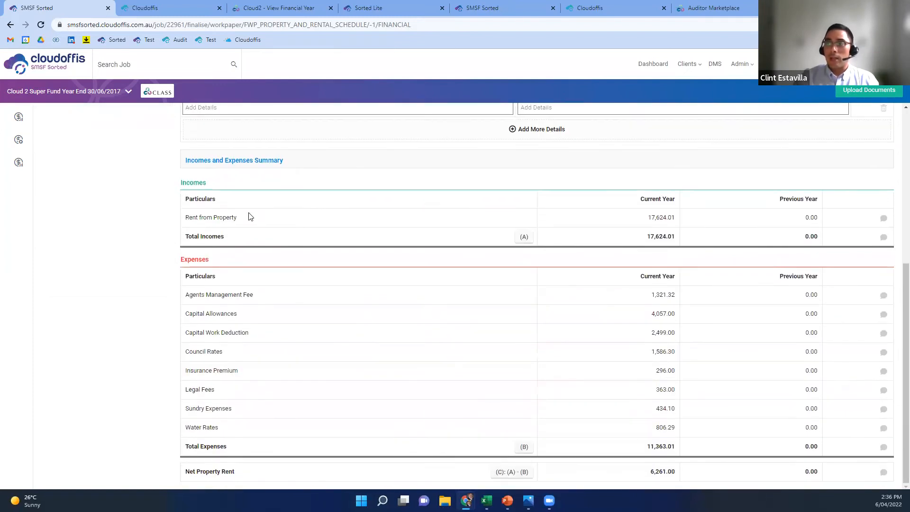
scroll(232, 243, "up", 1)
scroll(235, 305, "down", 1)
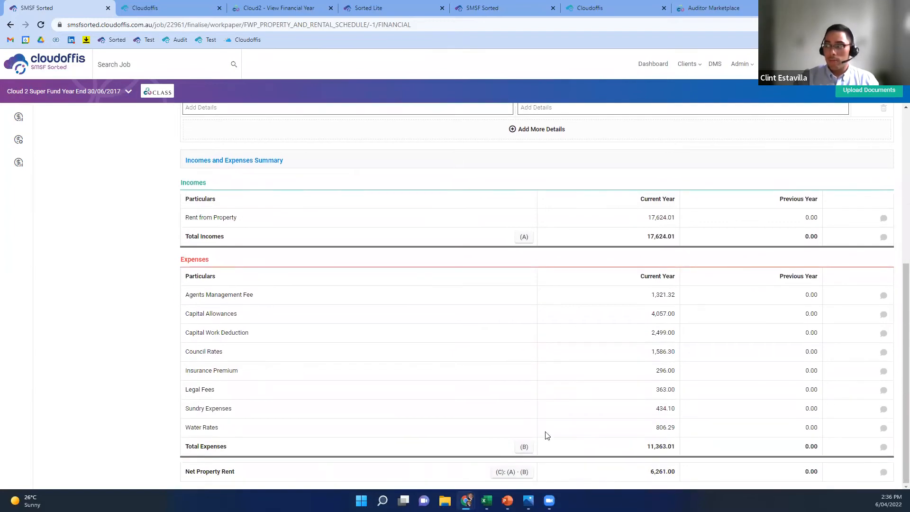
scroll(308, 402, "up", 6)
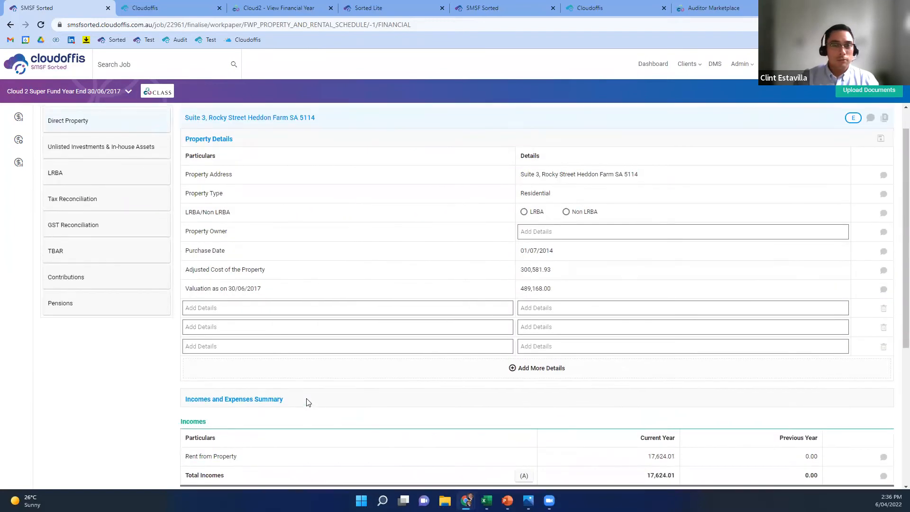
In the Unlisted Investments & In-house Assets workpaper, answer Yes to the related-entity control question and to the reg 13.22C unit trust question.
left_click(72, 189)
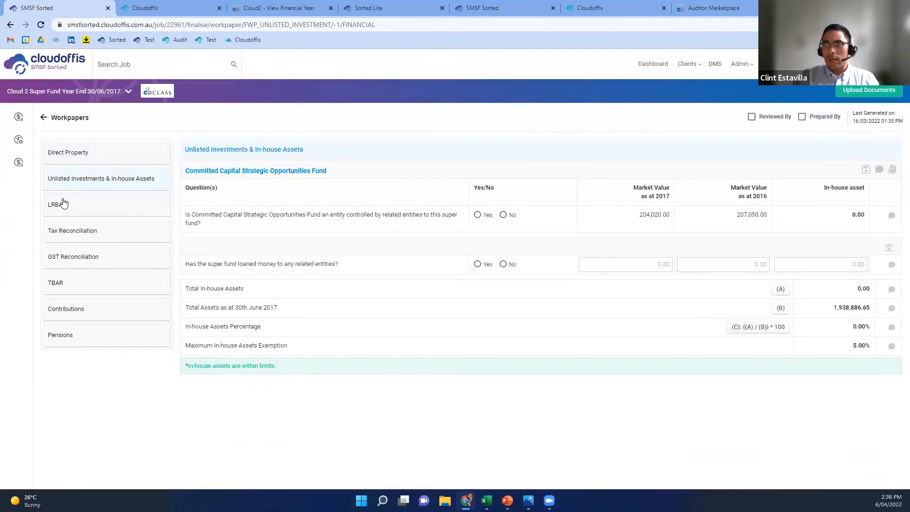
left_click(477, 215)
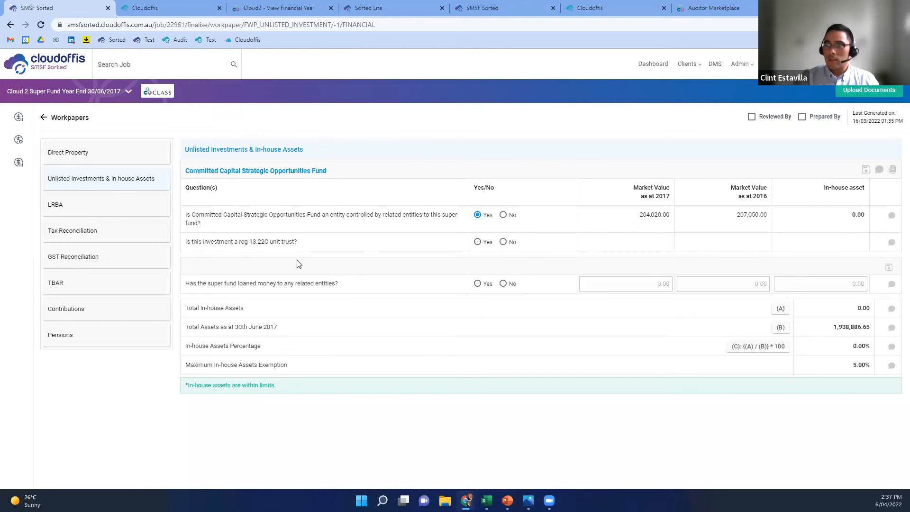
left_click(477, 242)
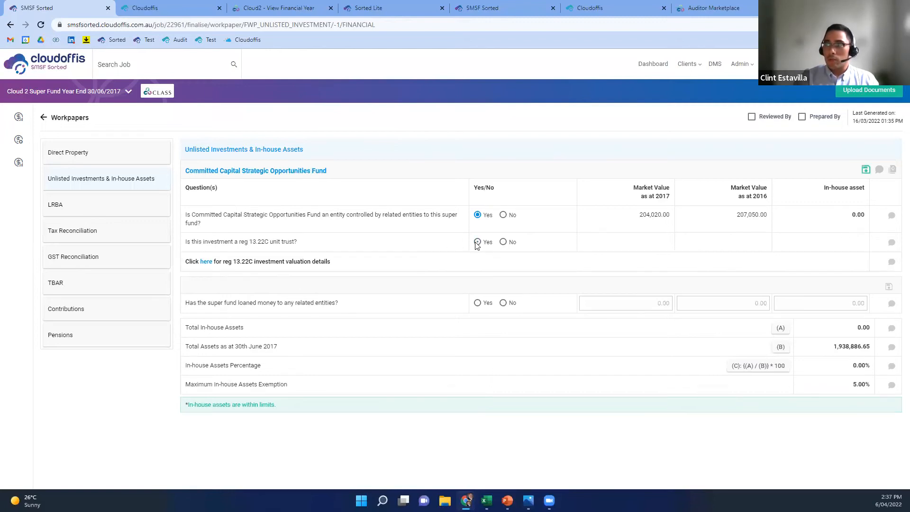
View the 13.22C Investment Market Value Calculation, highlight the accounting software's market value of the units, and close the calculation.
left_click(207, 263)
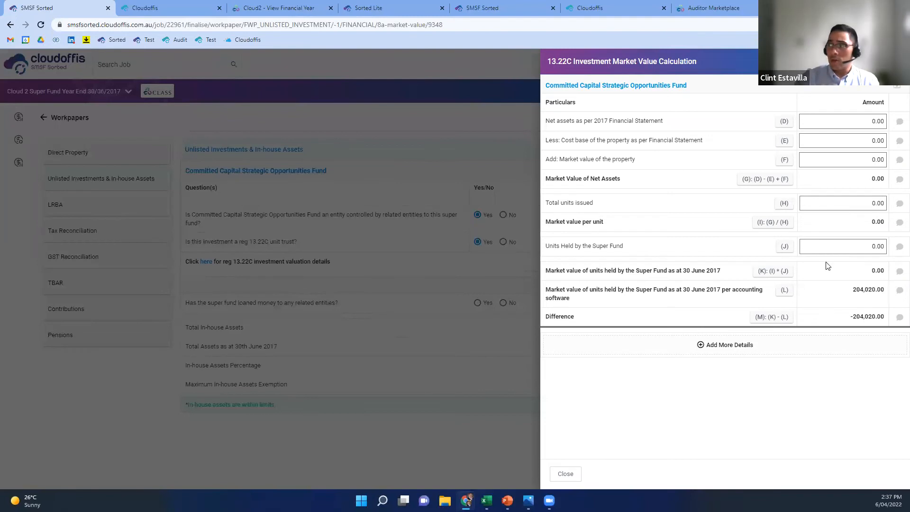
left_click_drag(846, 295, 893, 297)
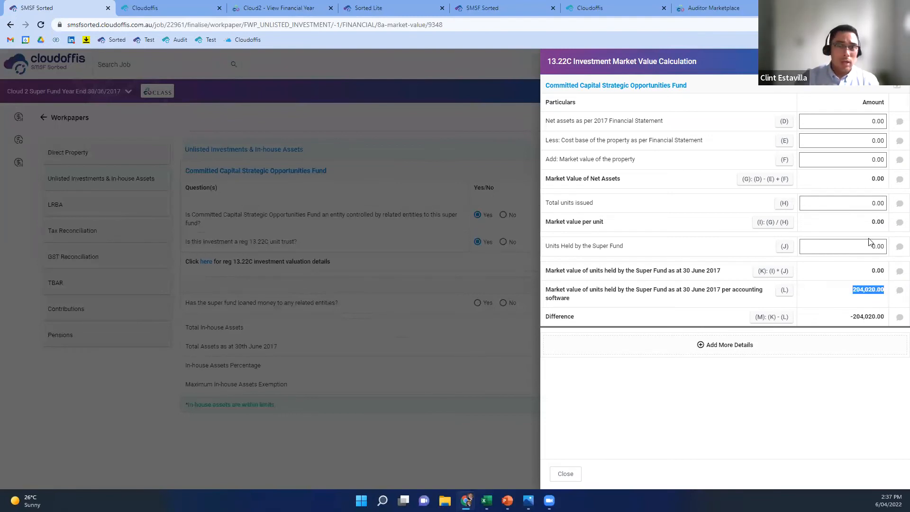
left_click(567, 474)
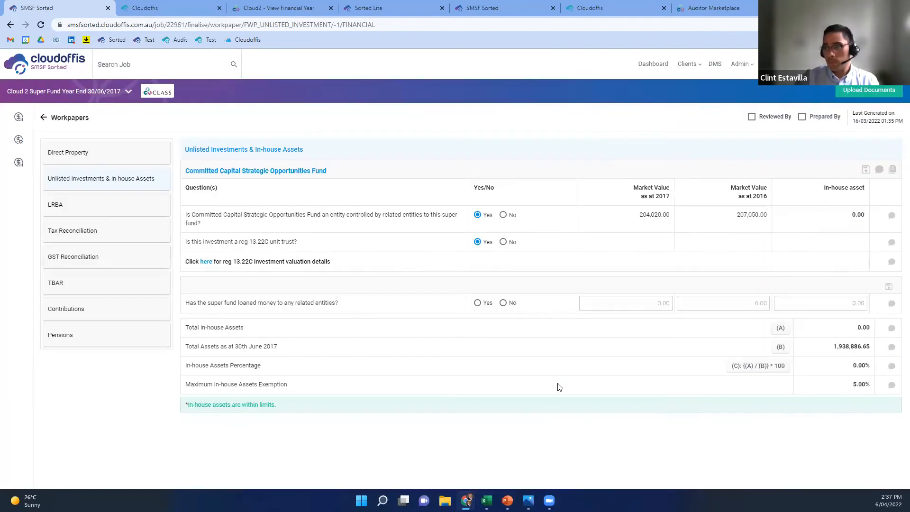
Check the LRBA workpaper and return to the dashboard.
left_click(89, 212)
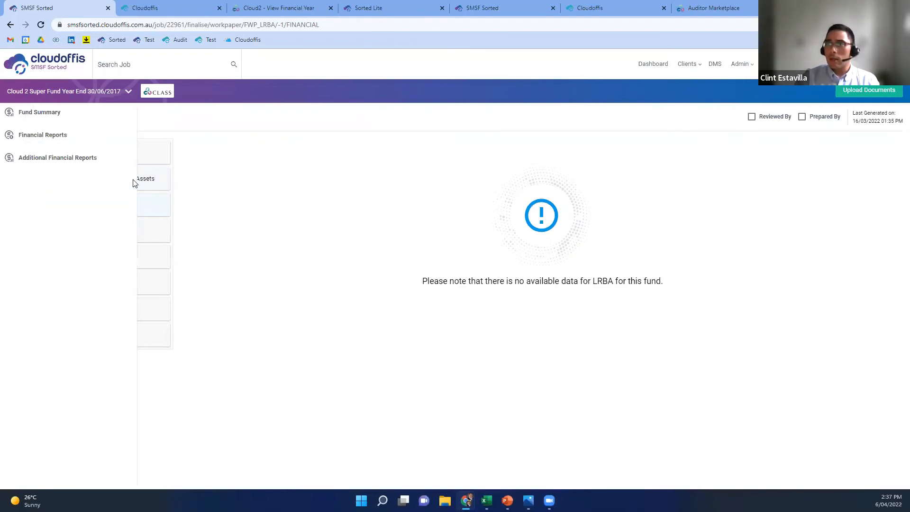
left_click(61, 68)
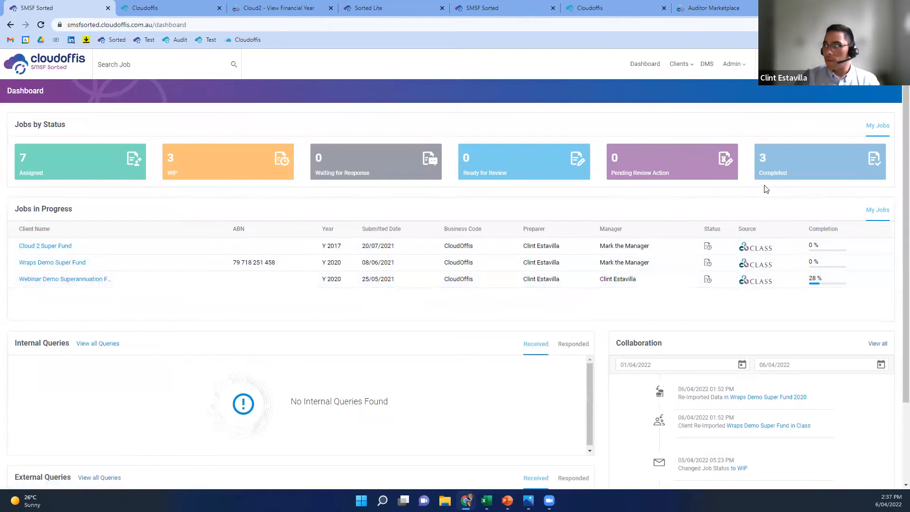
Open the completed Cloud 5 Super Fund job, expand its whole Statement of Financial Position and open the direct property's workpaper.
left_click(780, 157)
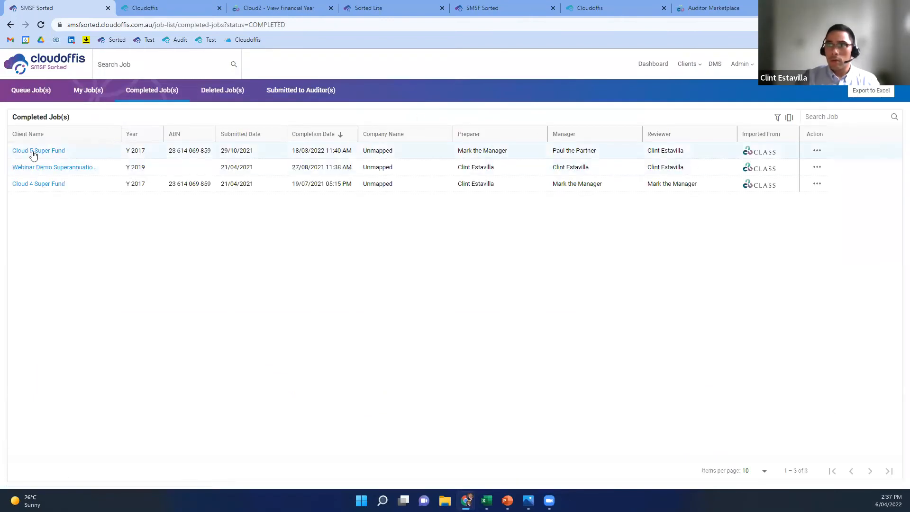
left_click(33, 150)
left_click(386, 307)
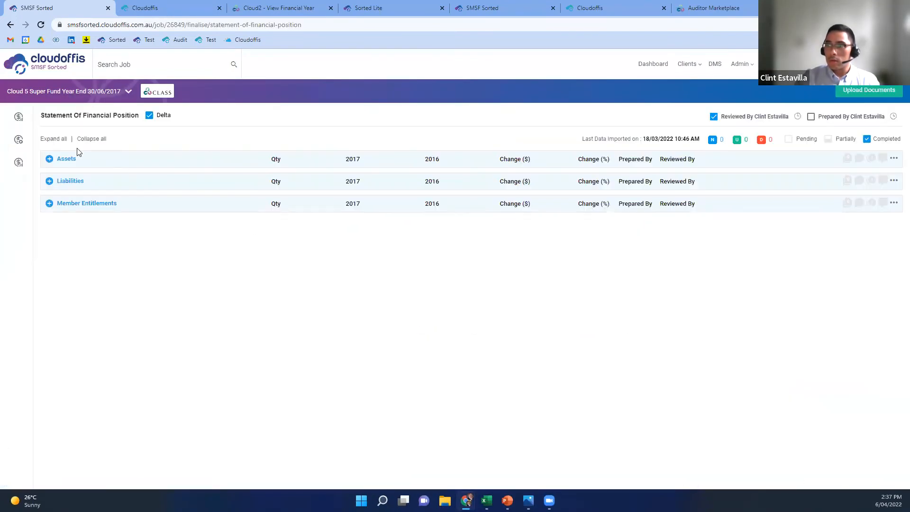
left_click(54, 140)
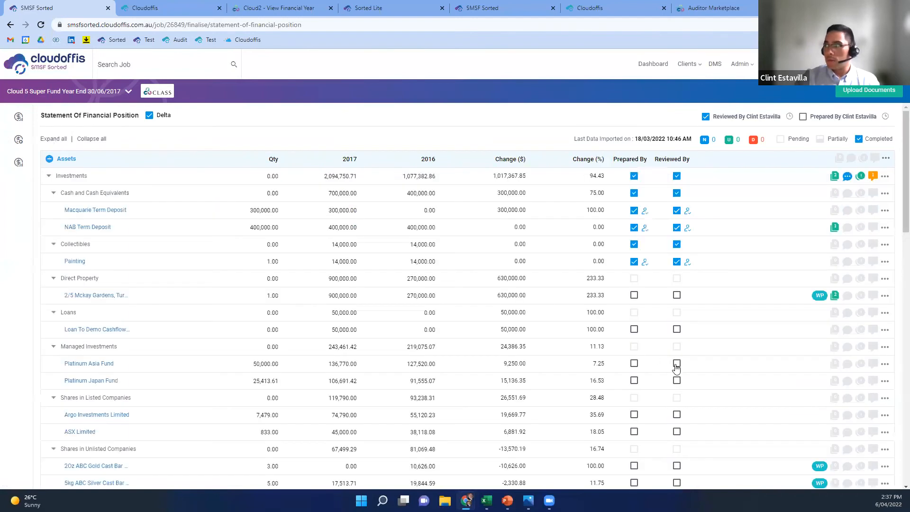
left_click(819, 296)
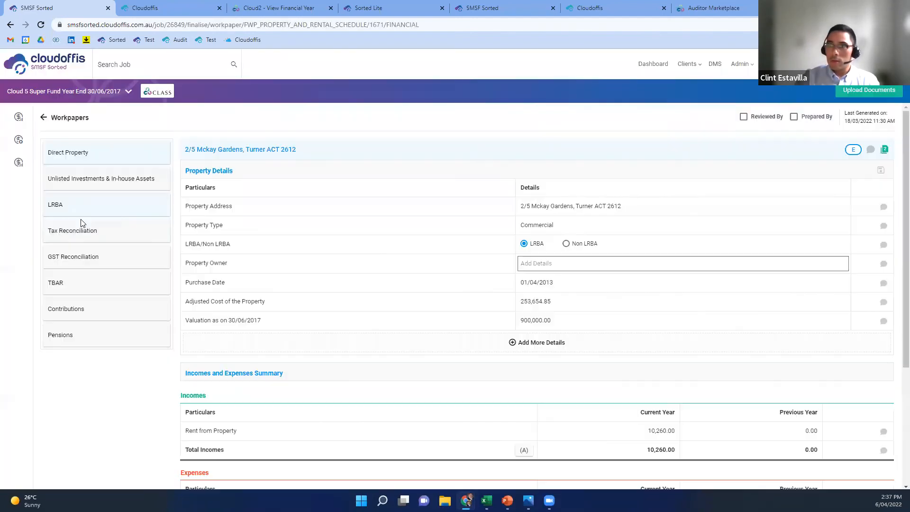
Examine the LRBA workpaper's loan details, related party loan setting and loan agreement terms against the ATO guidelines.
left_click(74, 206)
scroll(375, 260, "down", 1)
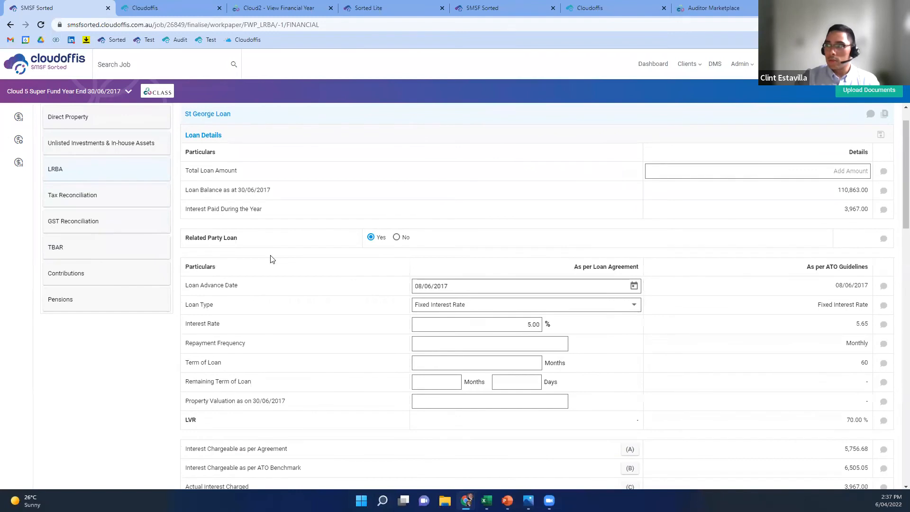
scroll(271, 261, "down", 1)
scroll(271, 263, "up", 1)
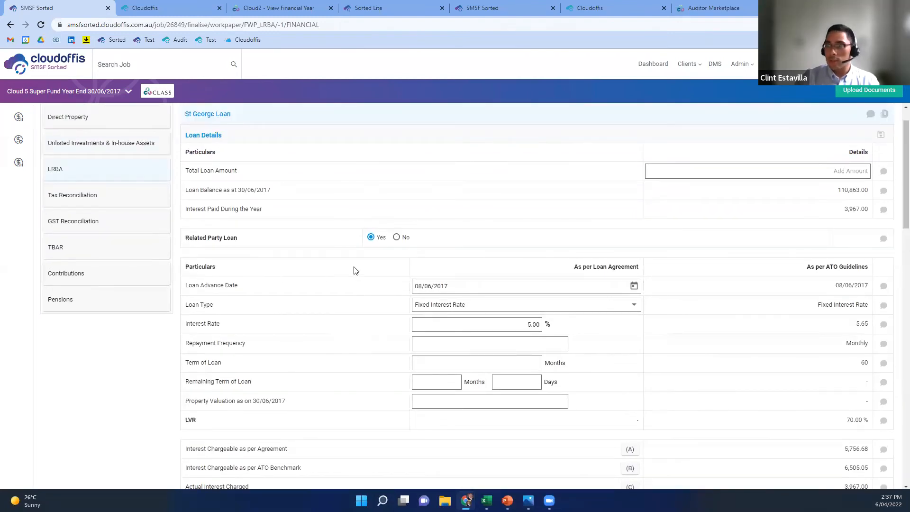
scroll(356, 268, "up", 1)
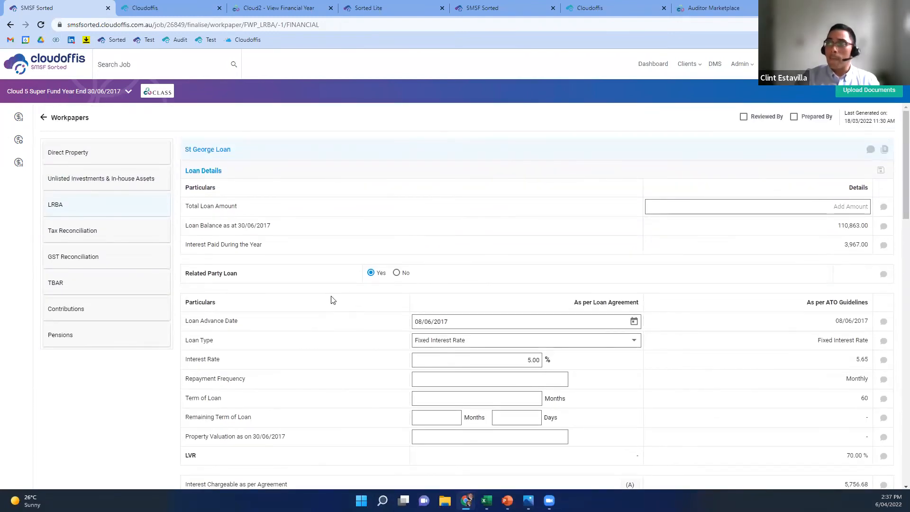
scroll(331, 298, "down", 1)
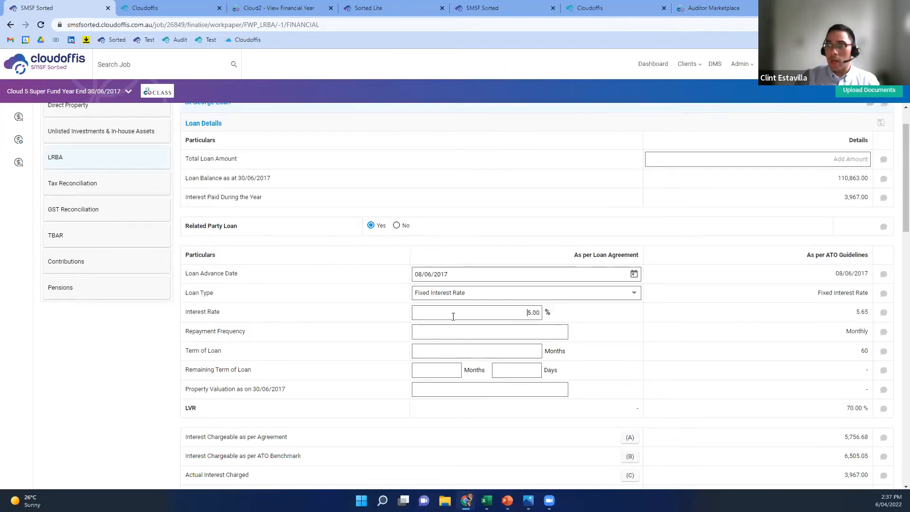
left_click(452, 331)
left_click(447, 350)
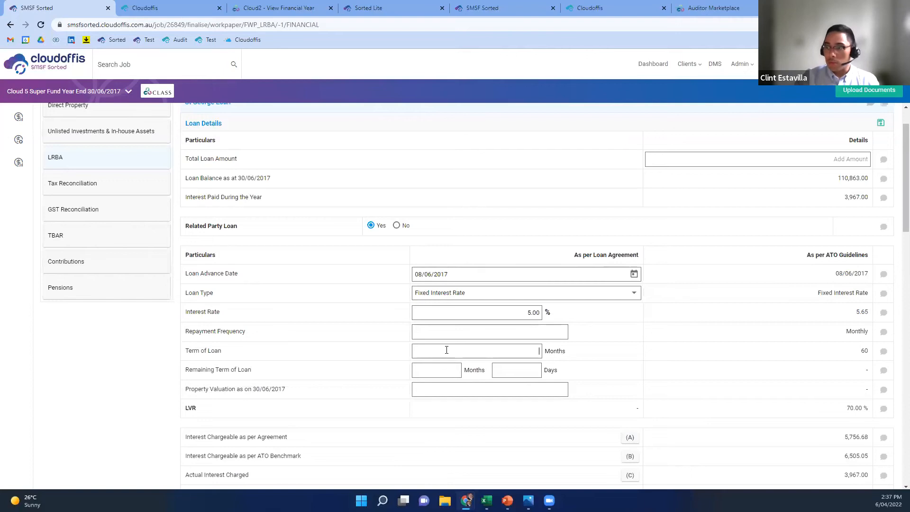
Highlight the Actual Interest Charged label in the LRBA workpaper and examine the interest comparison and general ledger of the loan.
scroll(398, 360, "down", 1)
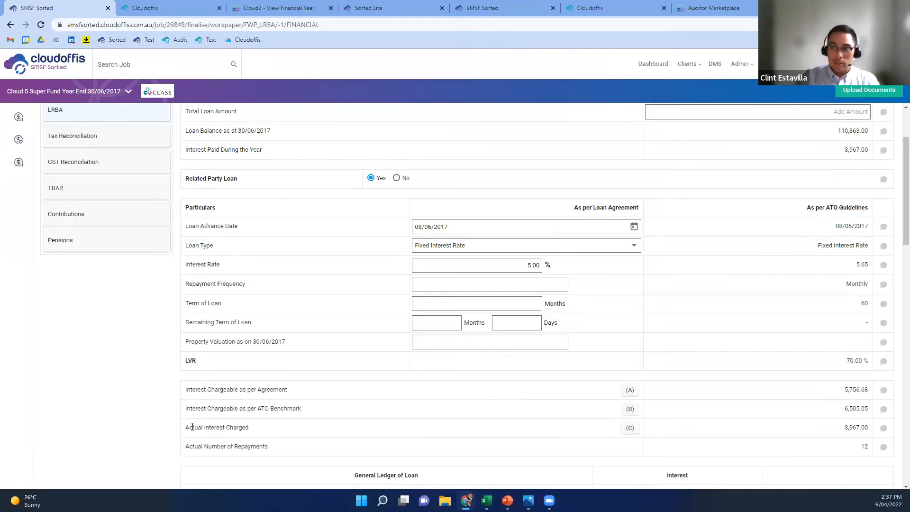
left_click_drag(193, 427, 264, 435)
scroll(869, 356, "down", 2)
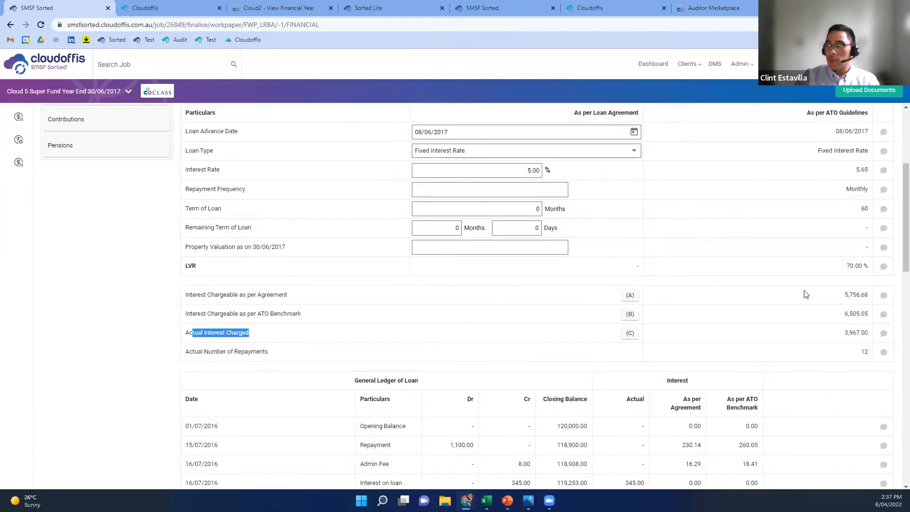
scroll(294, 354, "down", 5)
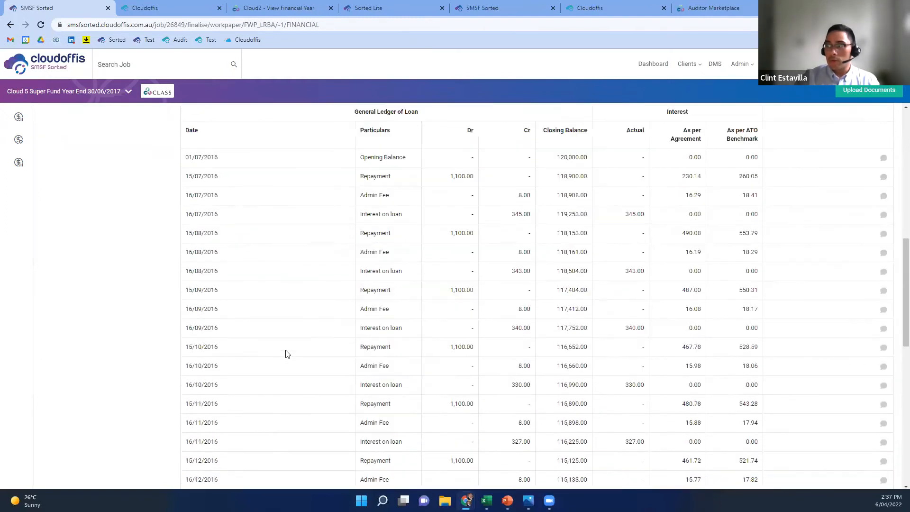
scroll(286, 354, "down", 9)
scroll(286, 354, "up", 14)
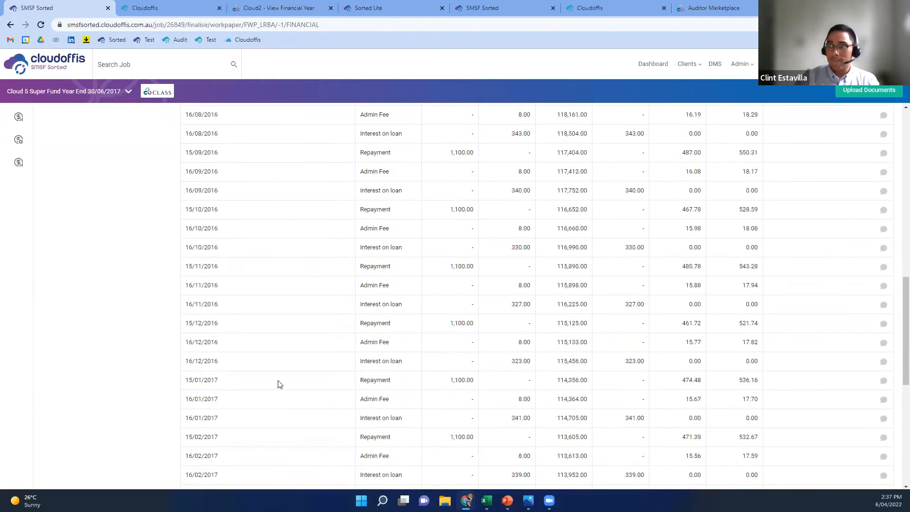
scroll(302, 362, "up", 2)
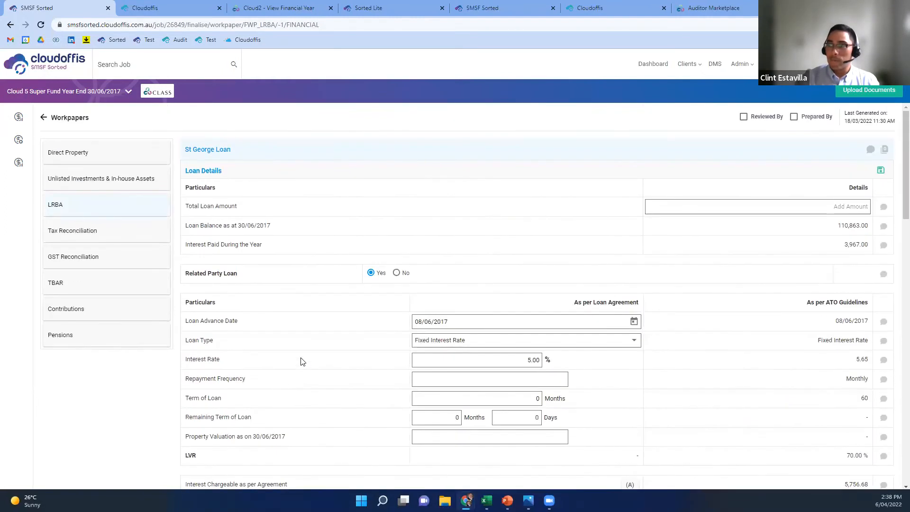
Look through the Tax Reconciliation incomes and the GST Reconciliation figures as per accounts and ICA/BAS.
left_click(117, 235)
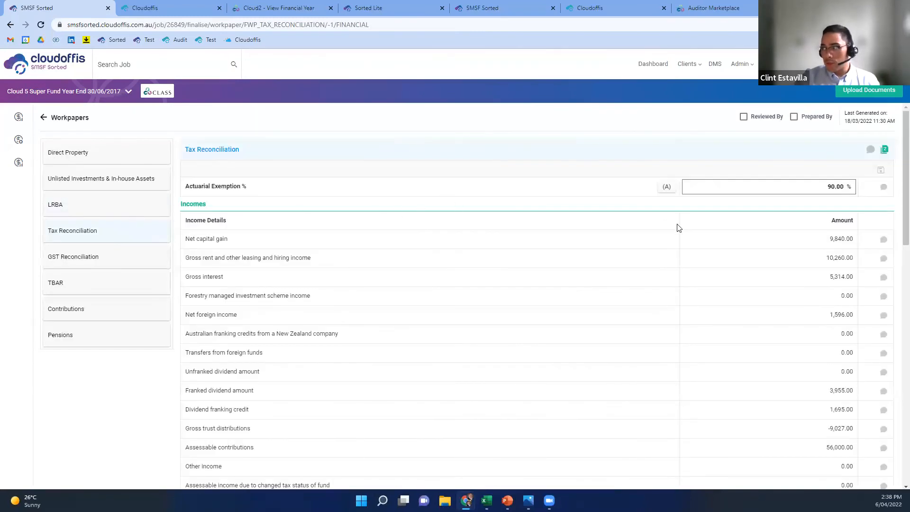
scroll(338, 297, "down", 1)
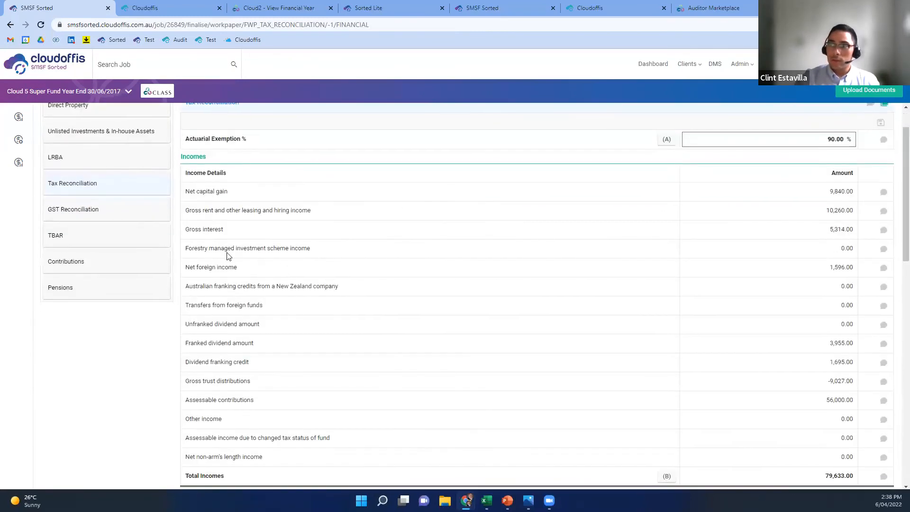
left_click(78, 215)
scroll(539, 291, "down", 1)
scroll(588, 245, "up", 1)
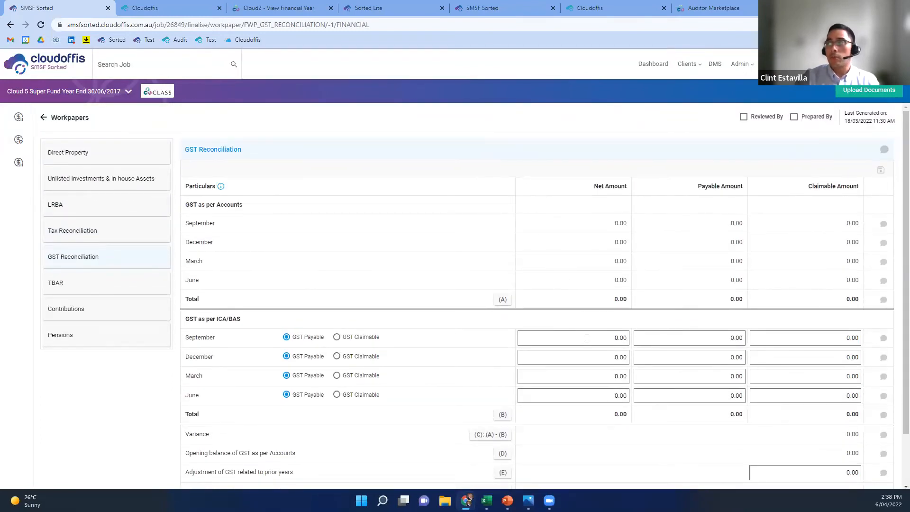
scroll(376, 311, "down", 2)
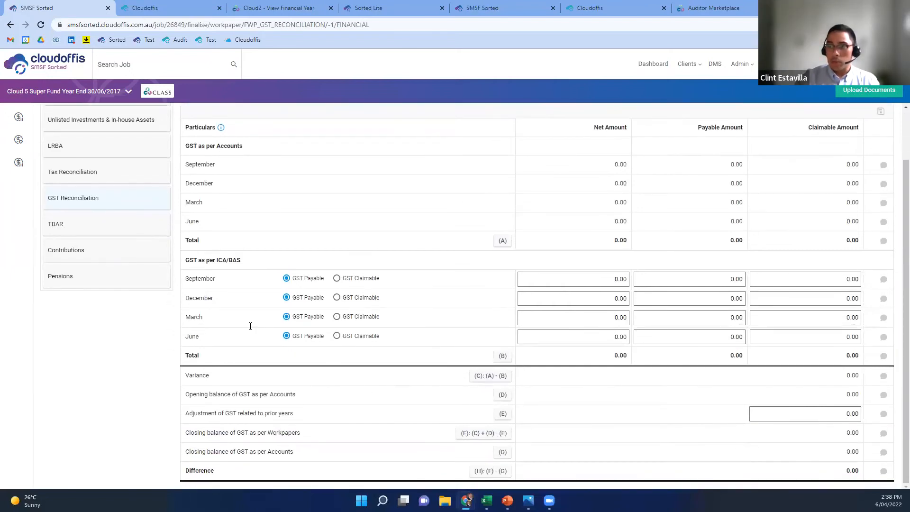
In the TBAR workpaper, expand the last listed member and add a blank details row.
left_click(71, 224)
left_click(207, 206)
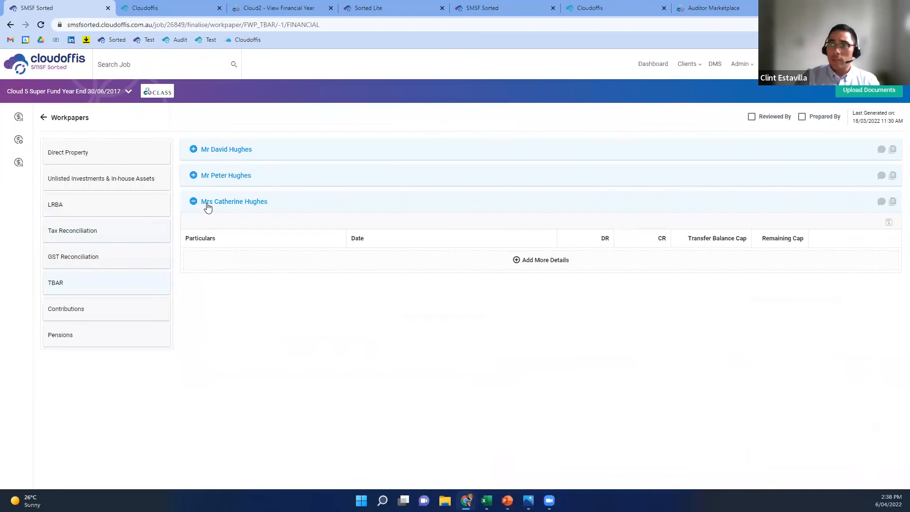
left_click(537, 267)
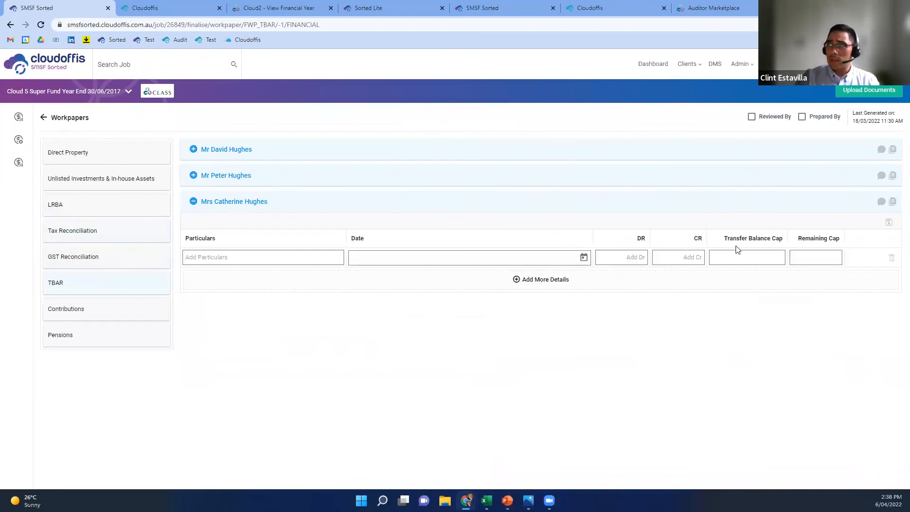
View the Contributions workpaper and its attached Contribution Cap.pdf, then highlight the row of total contributions members may be eligible to make.
left_click(77, 307)
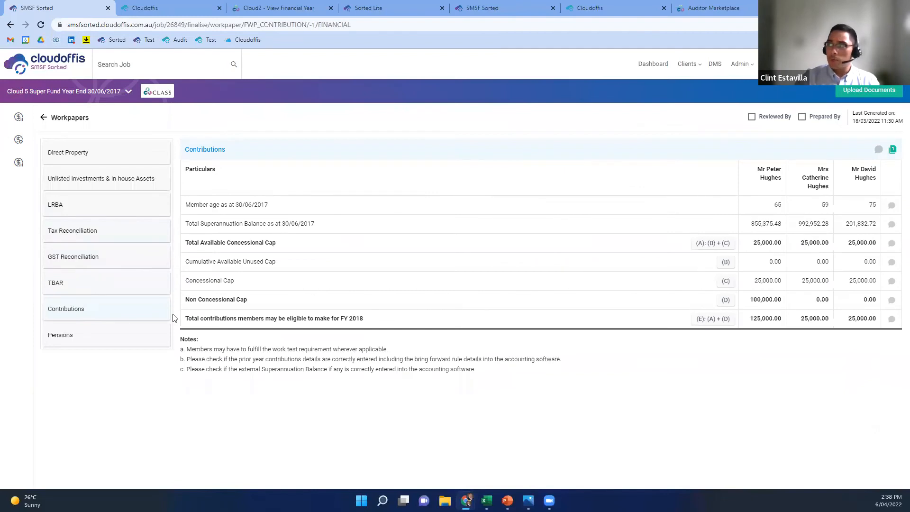
left_click(893, 150)
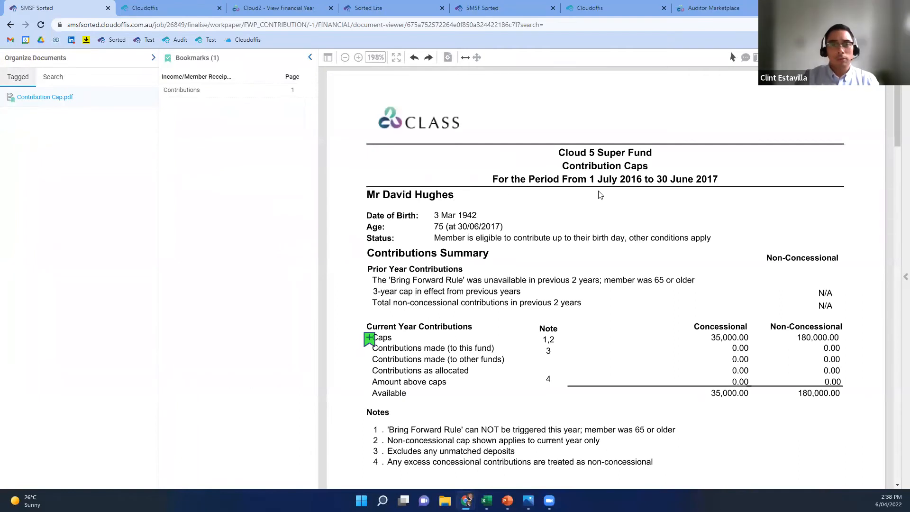
left_click(896, 57)
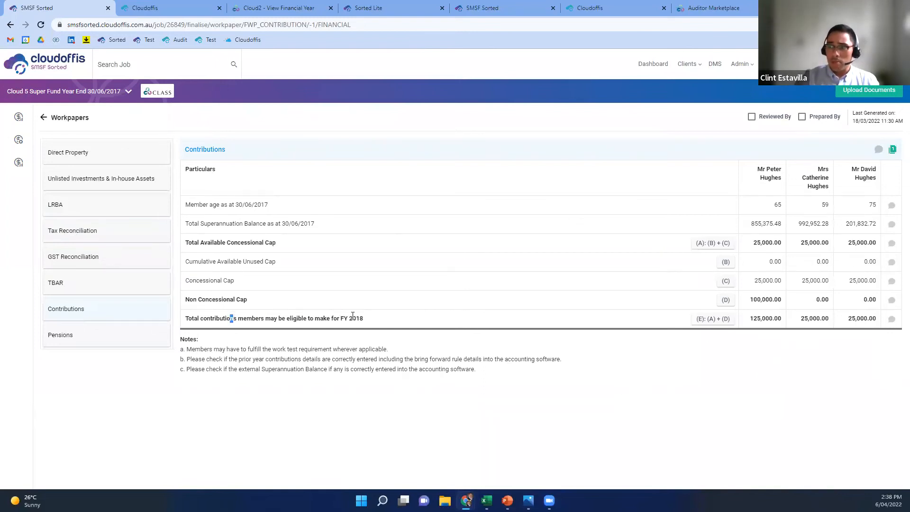
left_click_drag(270, 318, 790, 337)
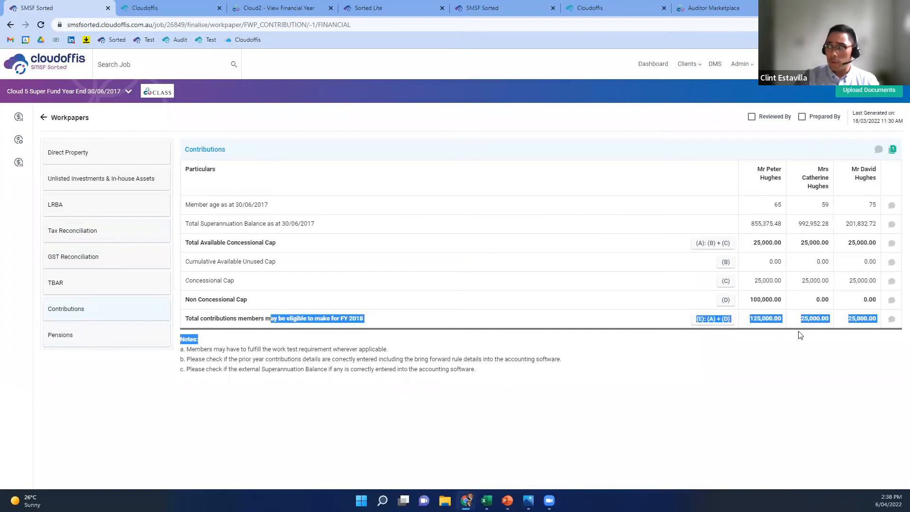
left_click(829, 255)
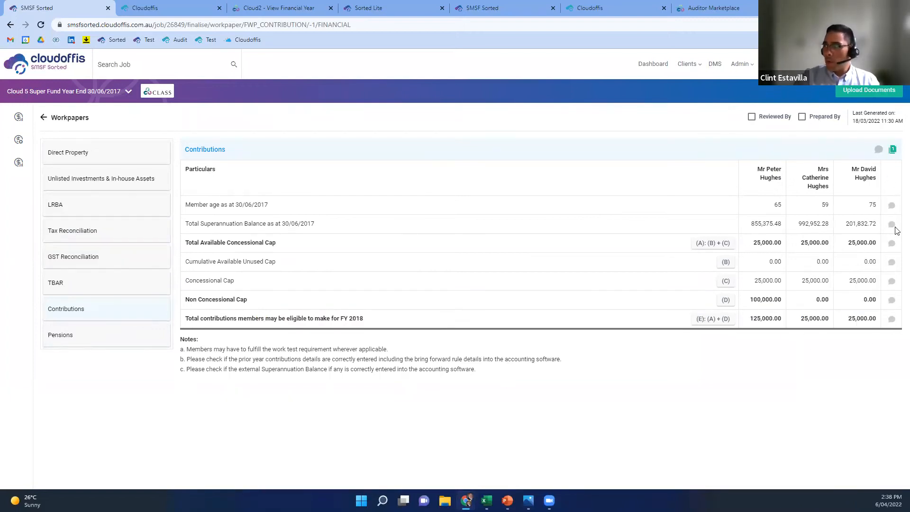
Add and save the comment "comments" on the Total Available Concessional Cap row.
left_click(892, 243)
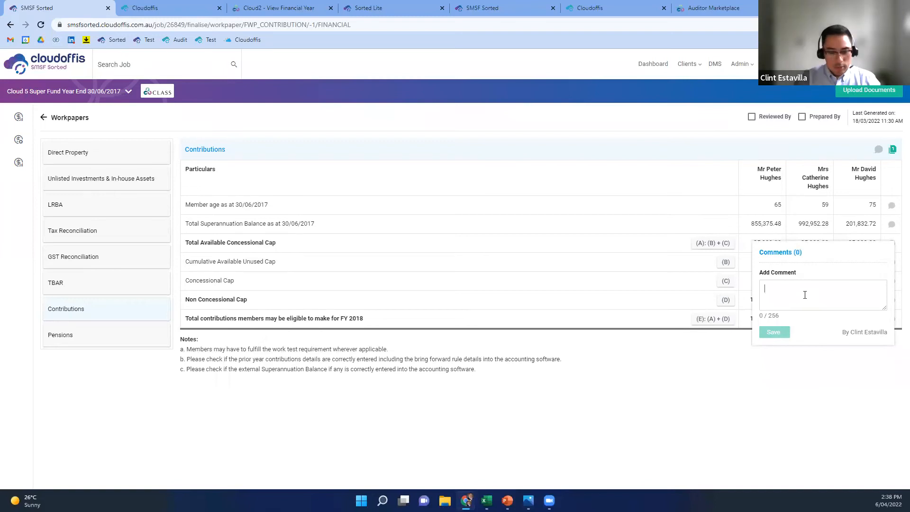
type("comments")
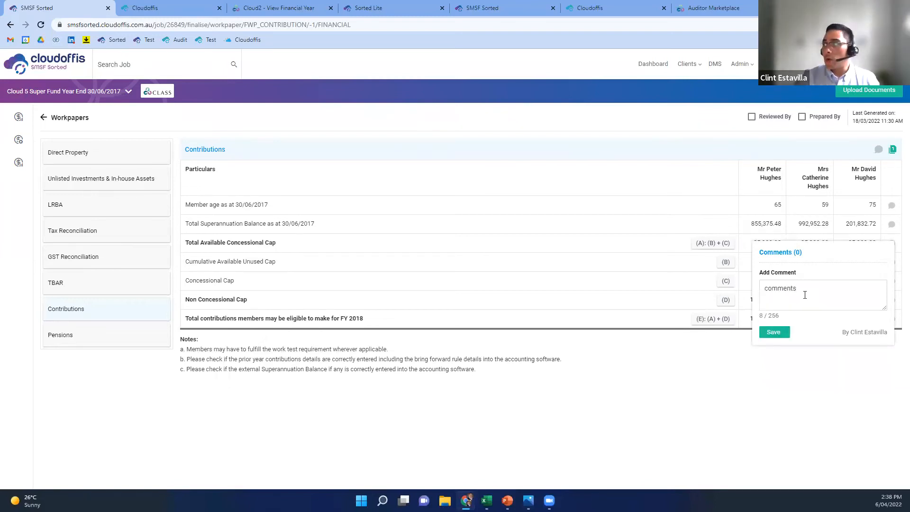
left_click(774, 332)
left_click(709, 423)
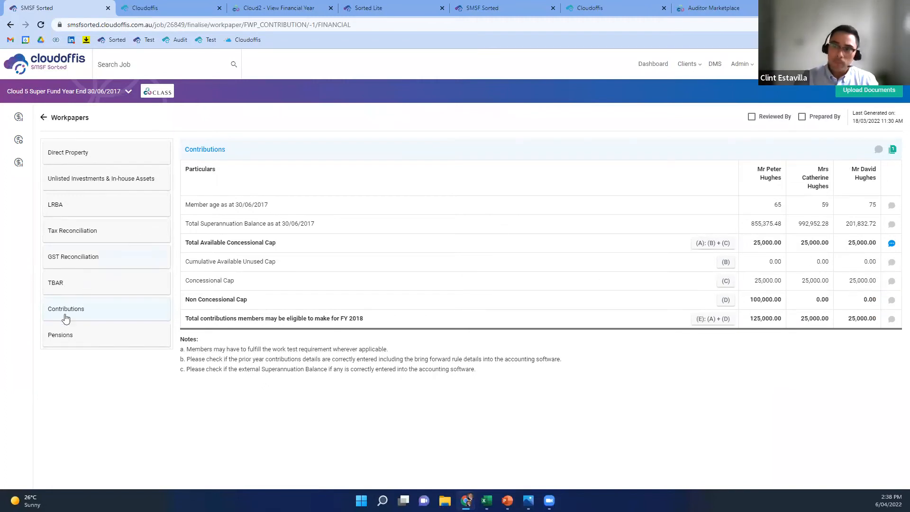
View the members' pension account minimums and drawdowns in the Pensions workpaper.
left_click(70, 337)
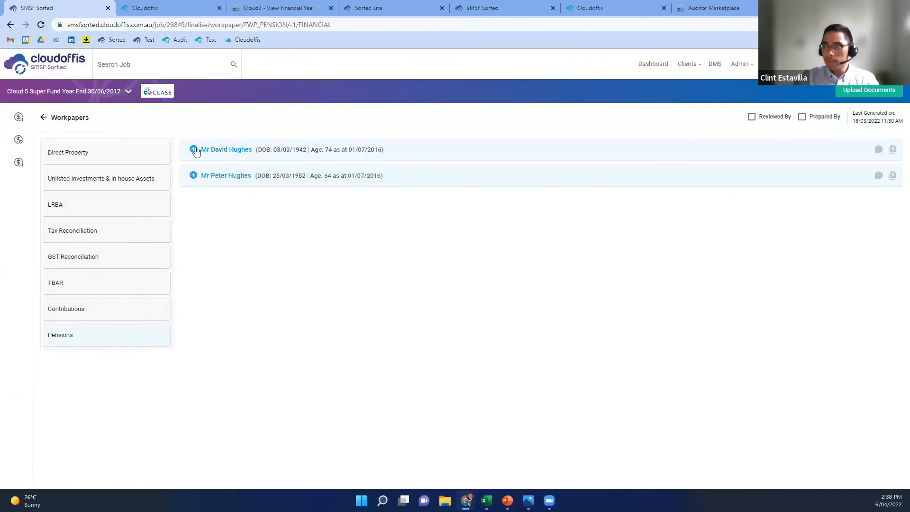
left_click(195, 151)
left_click(196, 230)
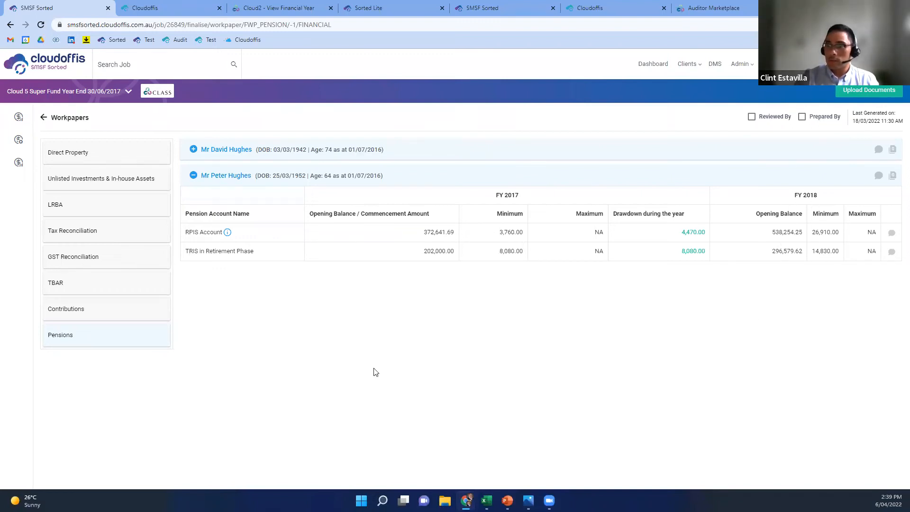
Return to the job dashboard, check the job status options without changing them, and look over the job summary.
left_click(129, 91)
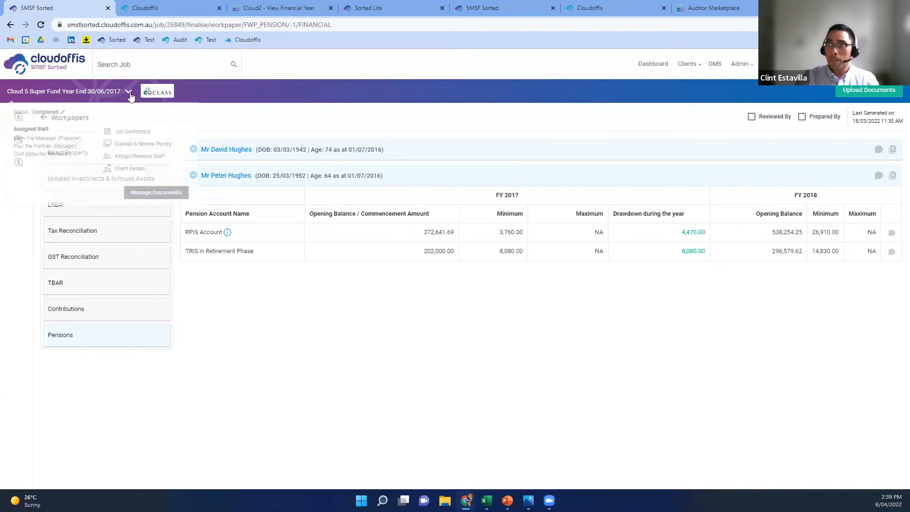
left_click(148, 137)
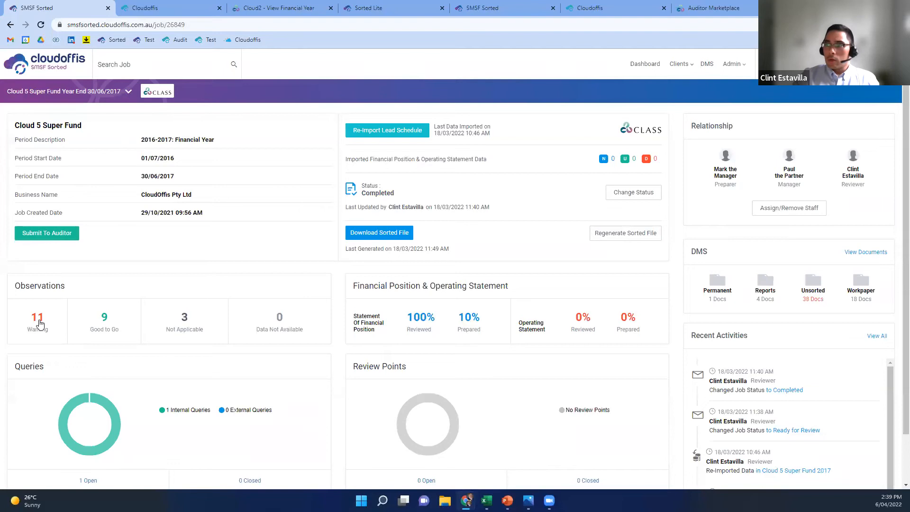
left_click(618, 194)
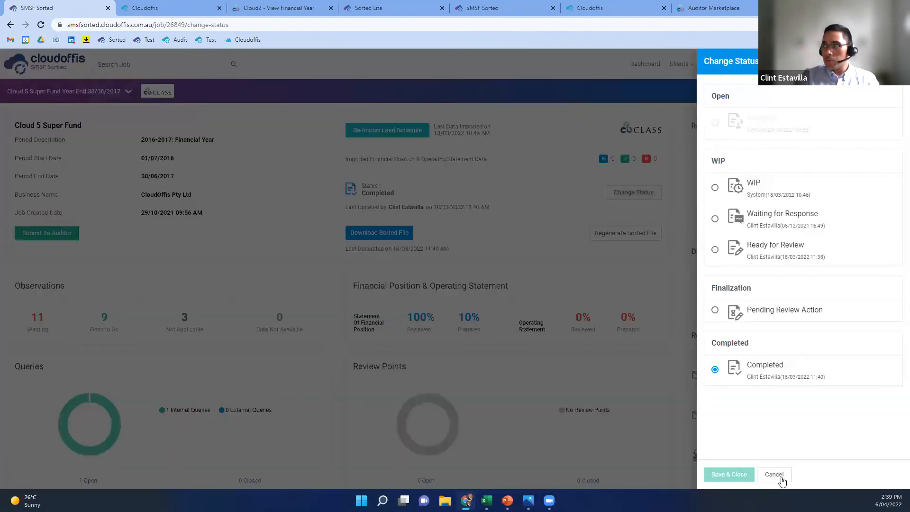
left_click(781, 478)
scroll(307, 353, "down", 1)
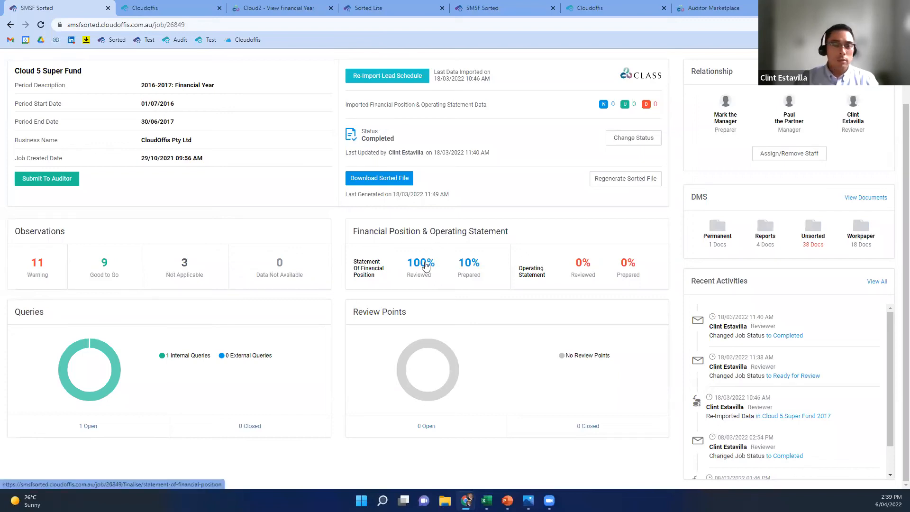
scroll(426, 266, "up", 1)
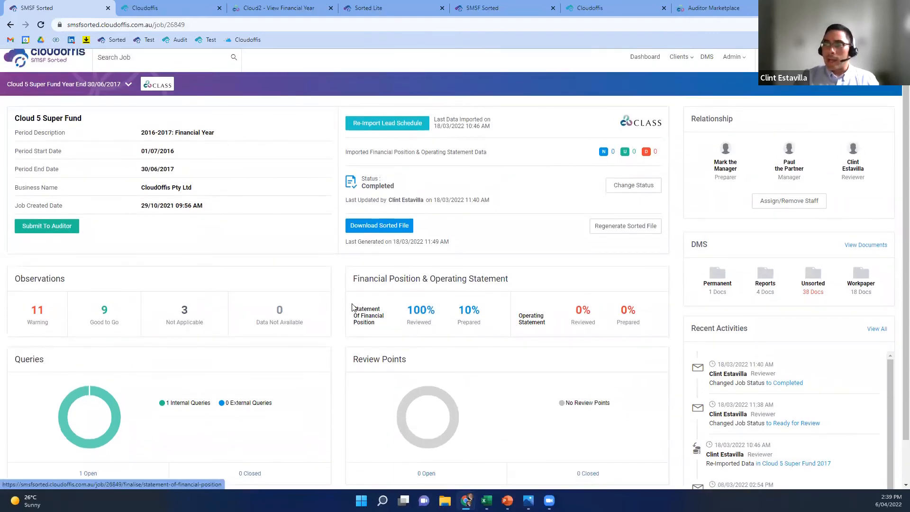
Change the Cloud 5 Super Fund job's status to Ready for Review and confirm the change.
scroll(328, 256, "down", 1)
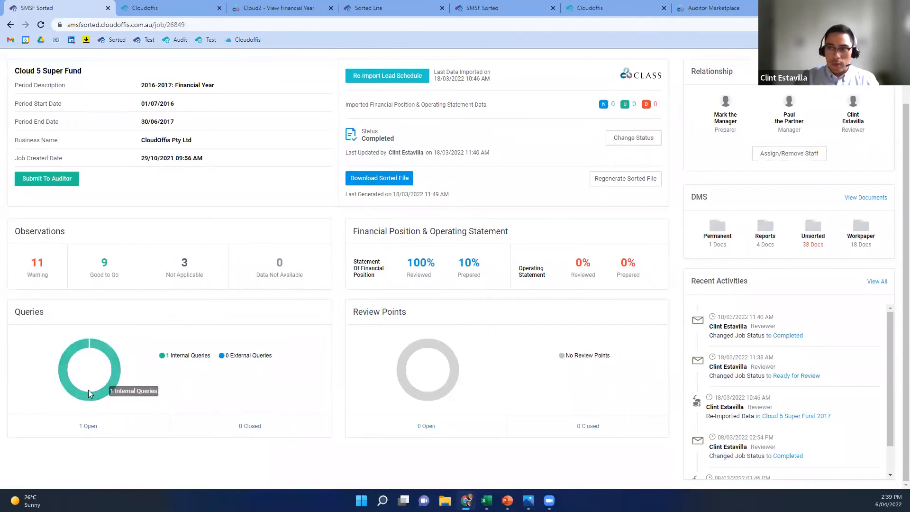
scroll(130, 382, "up", 1)
left_click(644, 186)
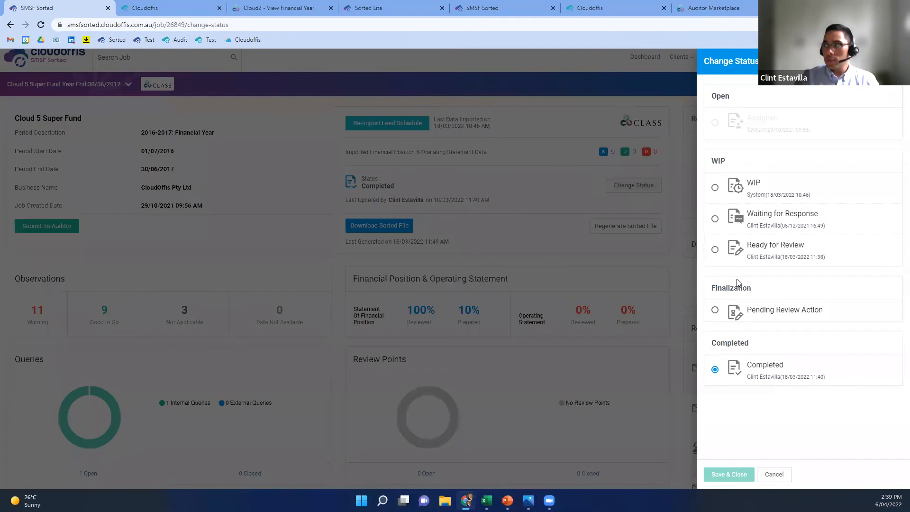
left_click(719, 255)
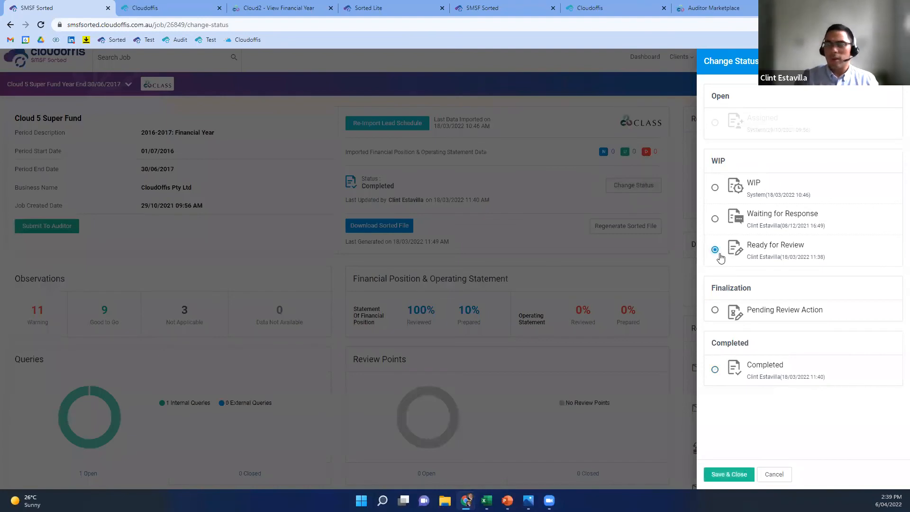
left_click(729, 474)
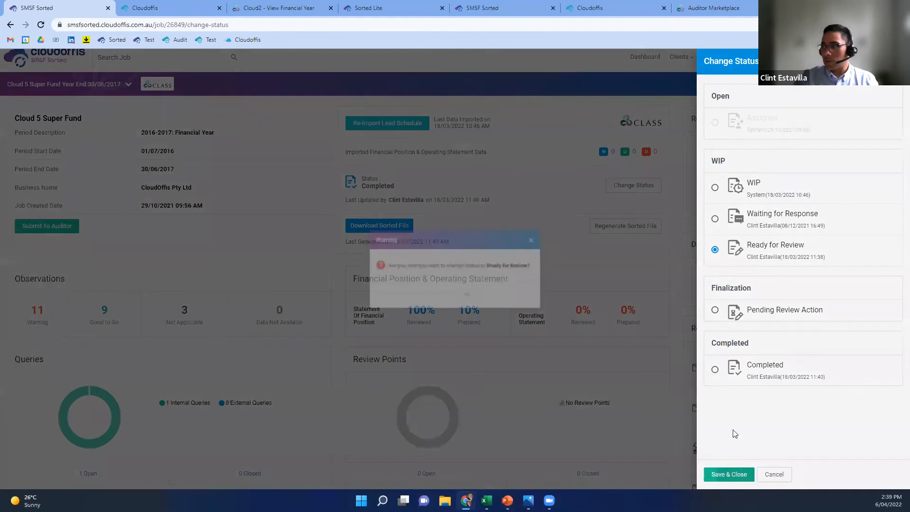
left_click(498, 301)
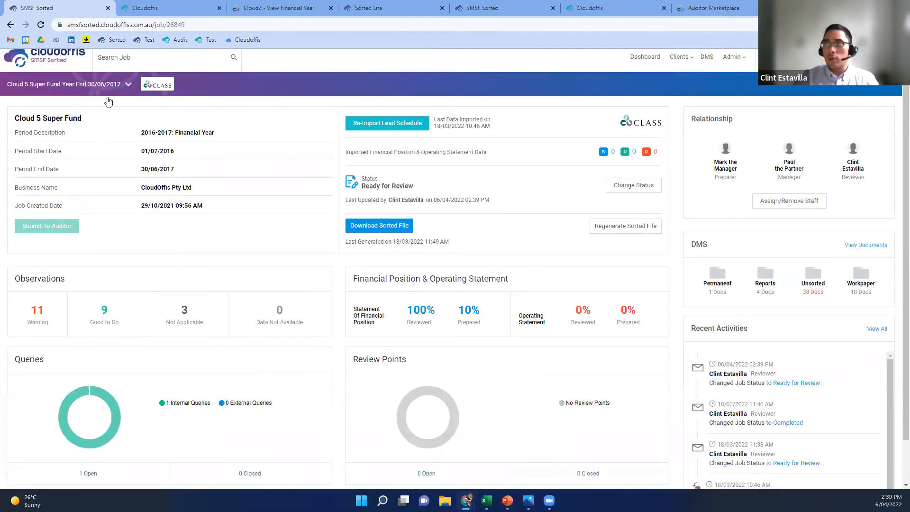
scroll(71, 88, "up", 1)
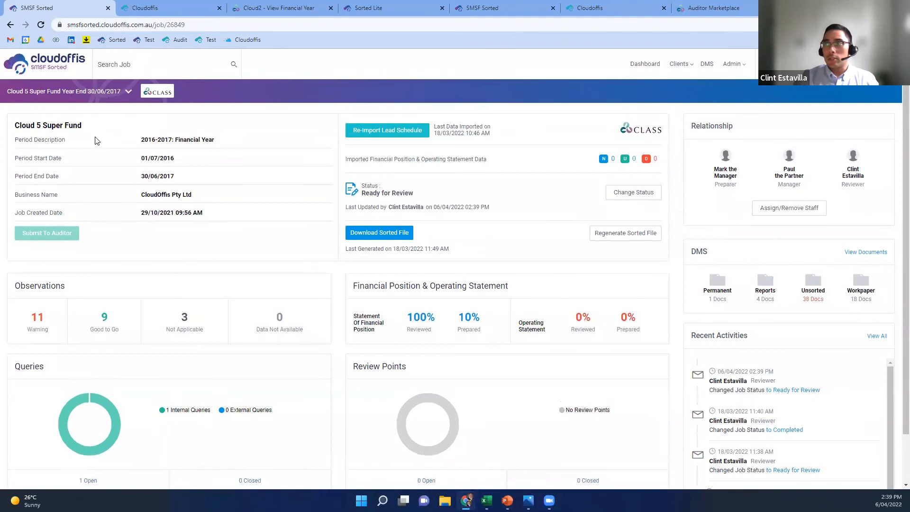
Go to the main dashboard and look over the jobs by status, jobs in progress, and internal and external queries.
left_click(59, 65)
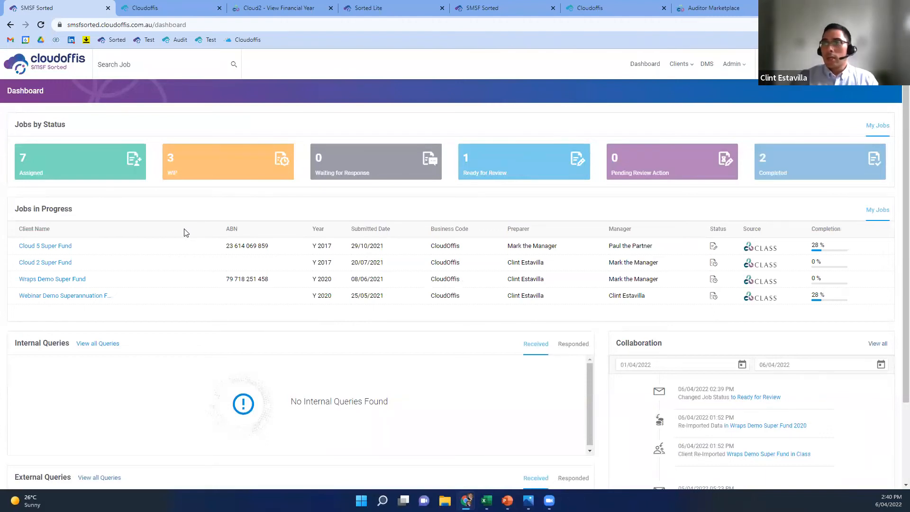
scroll(272, 299, "down", 2)
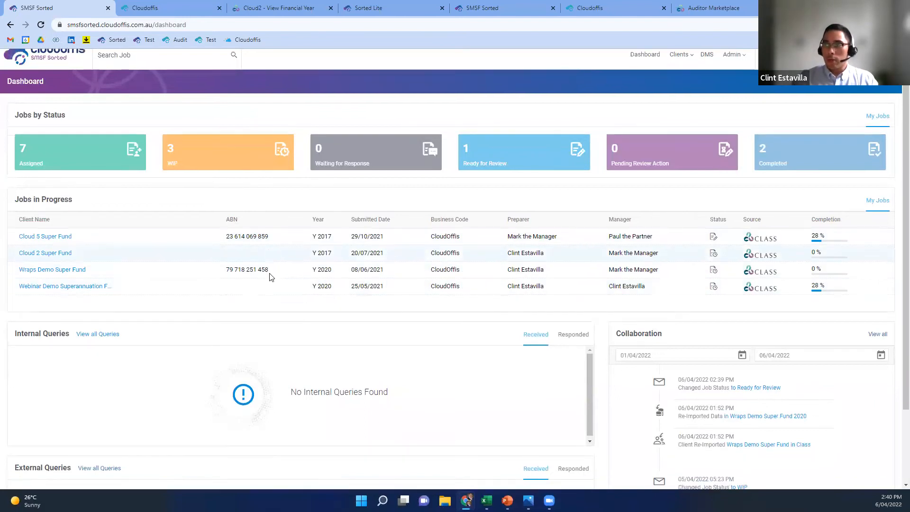
scroll(286, 319, "up", 2)
scroll(286, 319, "down", 2)
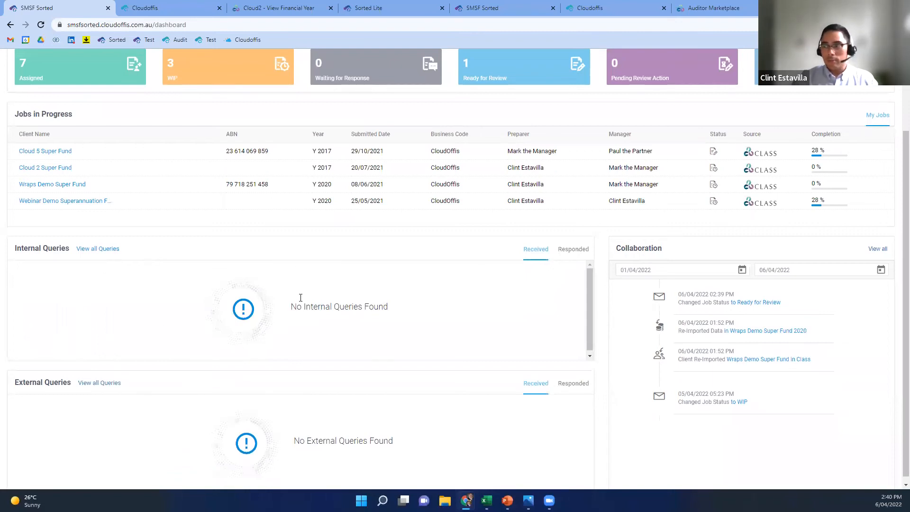
left_click_drag(296, 307, 420, 339)
scroll(415, 354, "up", 2)
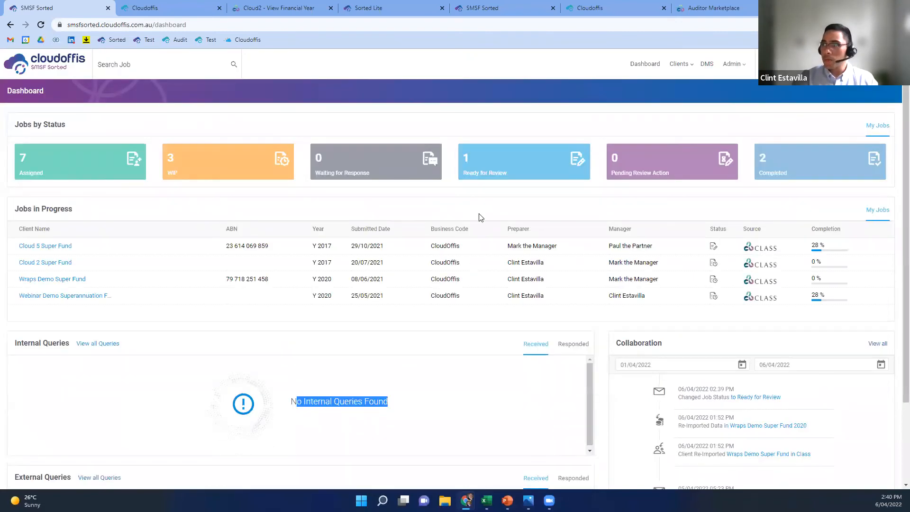
Open the Cloud 5 Super Fund job from the Ready for Review jobs and view the comment on its Good to Go Market Value observation.
left_click(493, 162)
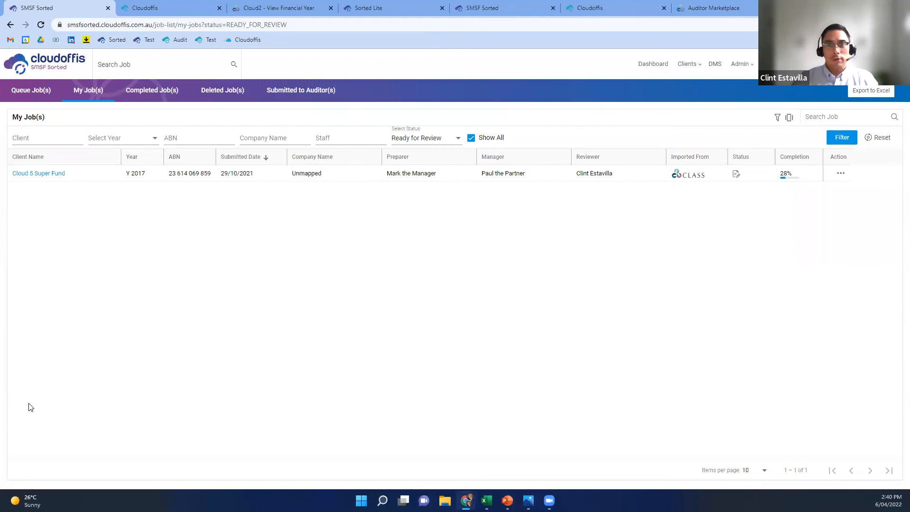
left_click(44, 174)
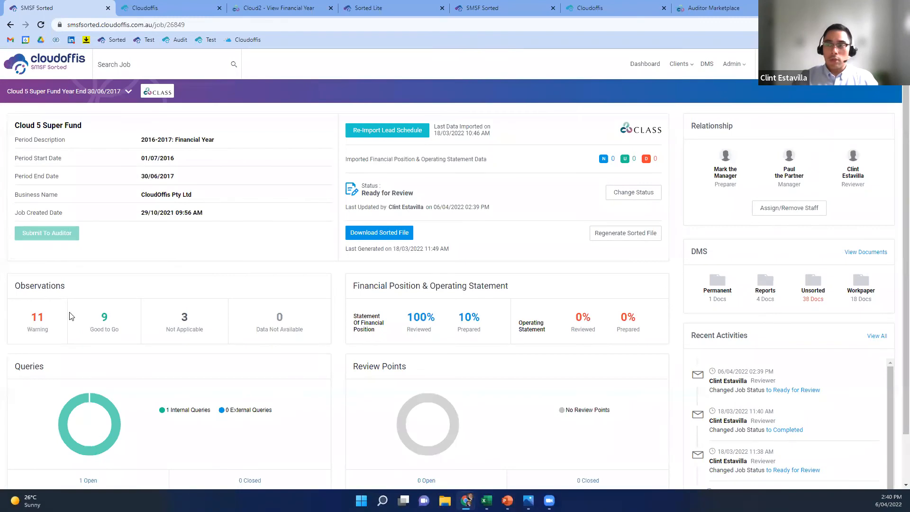
left_click(91, 329)
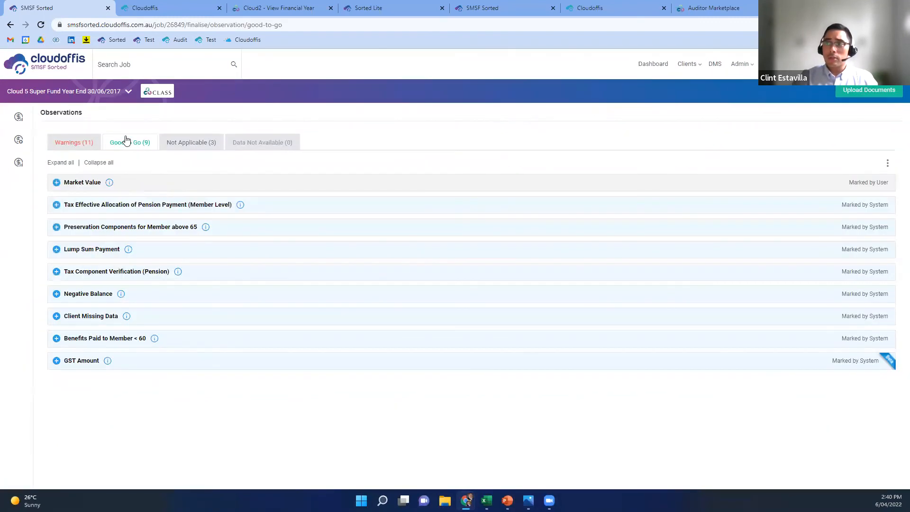
left_click(841, 182)
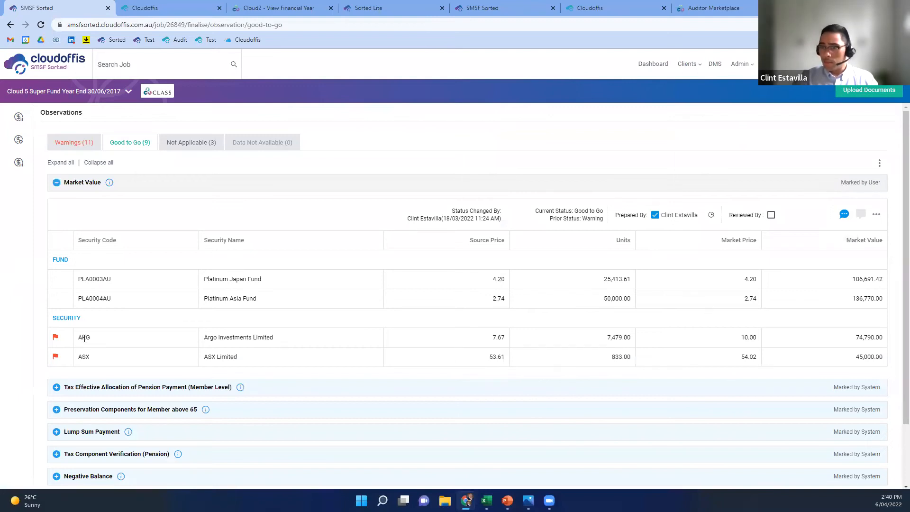
left_click(843, 214)
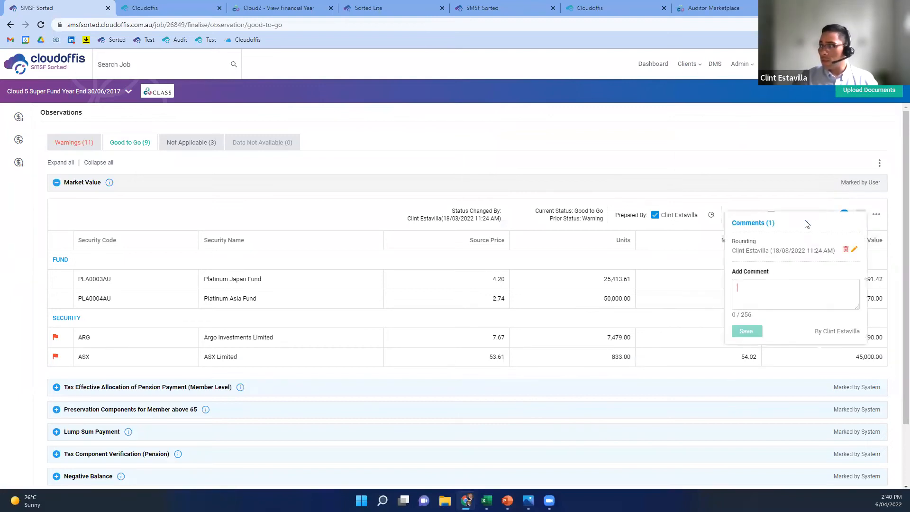
left_click(752, 162)
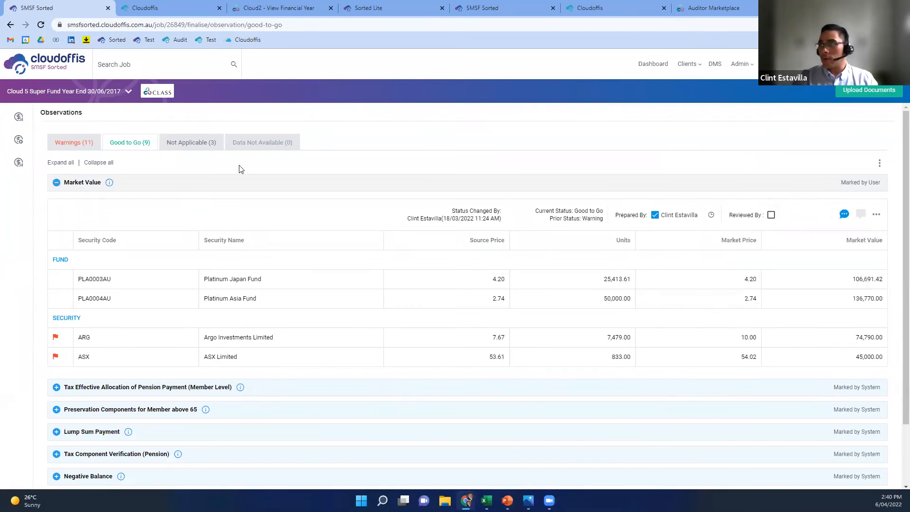
Return to the job dashboard and change the Cloud 5 Super Fund job's status to Completed.
left_click(128, 91)
left_click(142, 135)
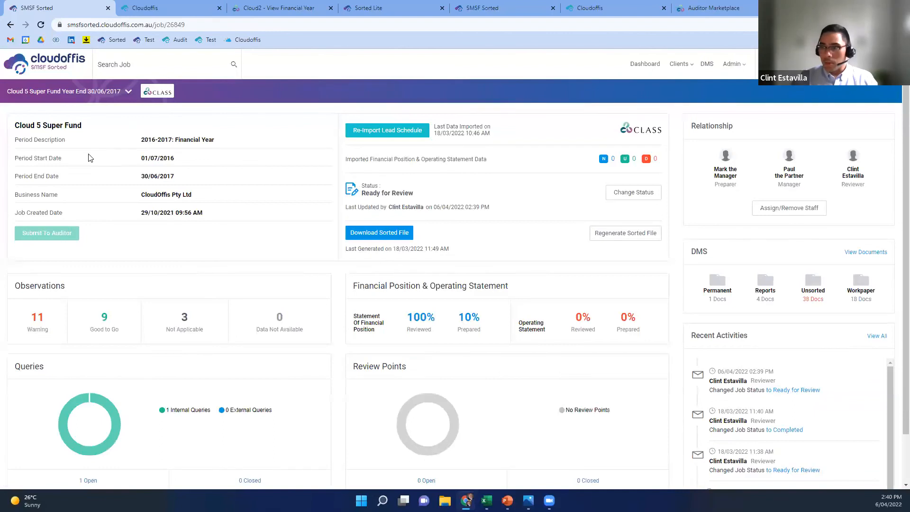
left_click(637, 193)
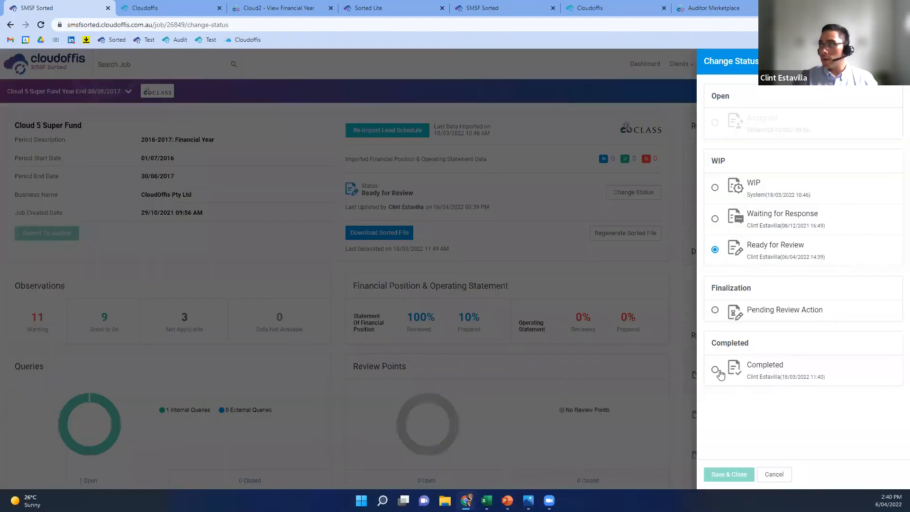
left_click(716, 371)
left_click(729, 474)
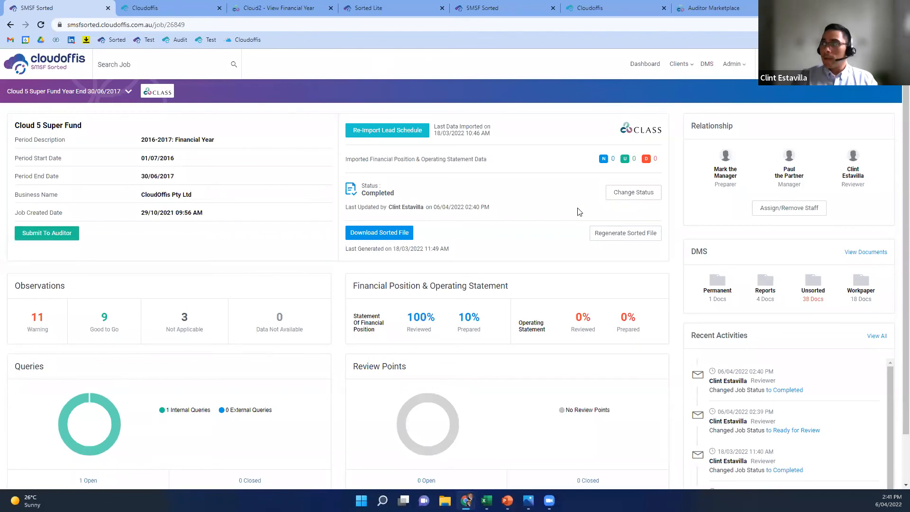
View the content options for regenerating the sorted file, and close them without regenerating.
left_click(621, 234)
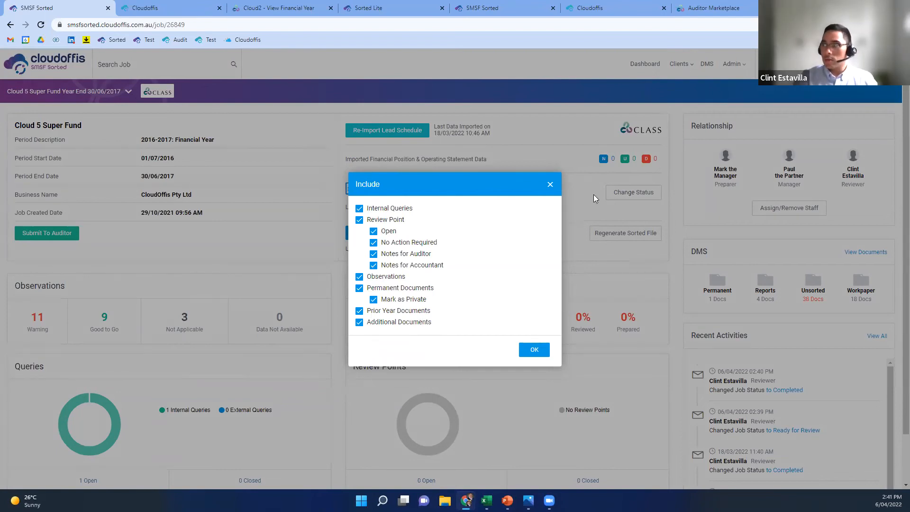
left_click(549, 185)
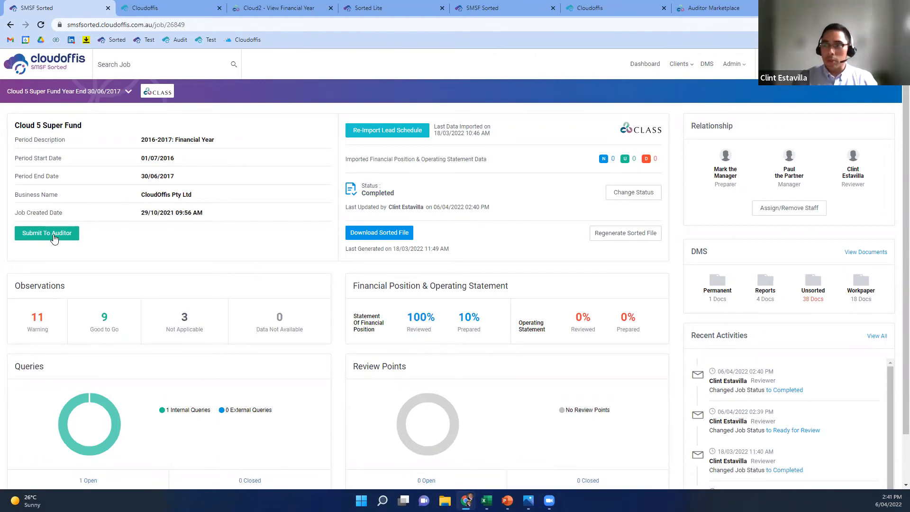
View the connected audit firms and the blank form for connecting another firm, and return to the Cloud 5 Super Fund job dashboard.
left_click(732, 64)
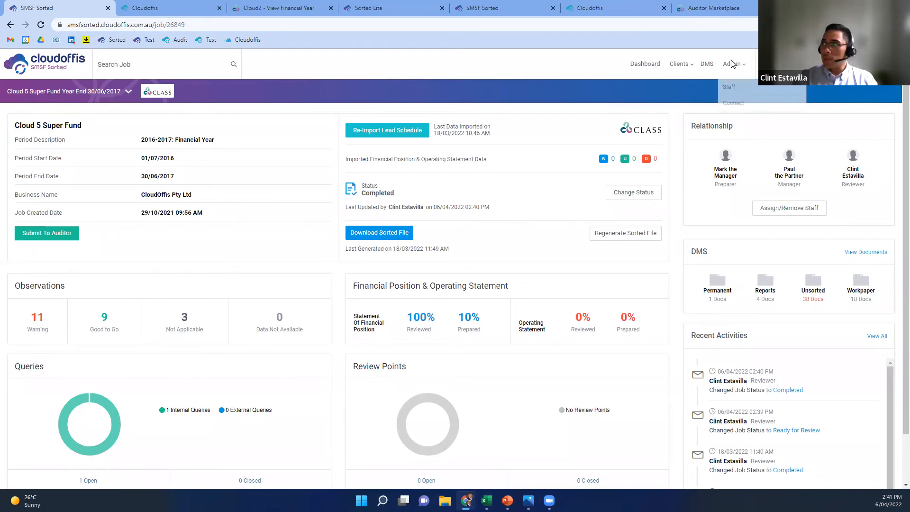
left_click(738, 105)
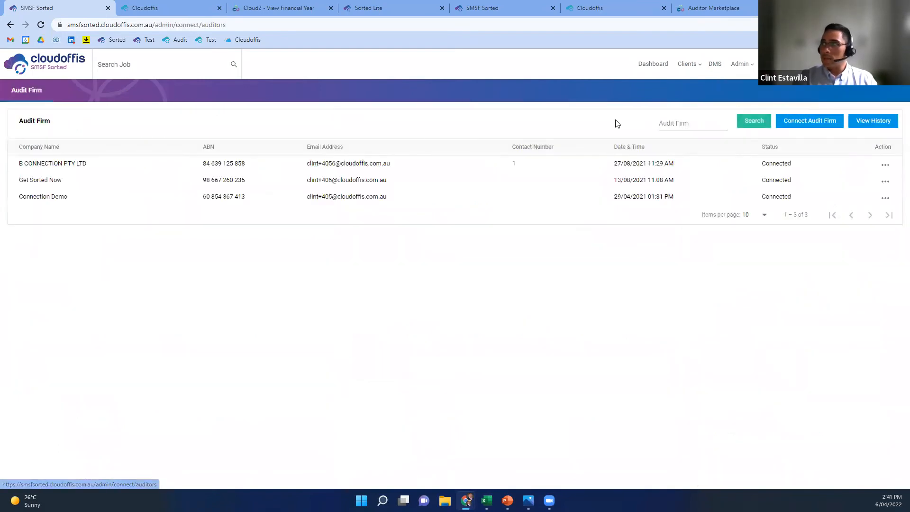
left_click(813, 123)
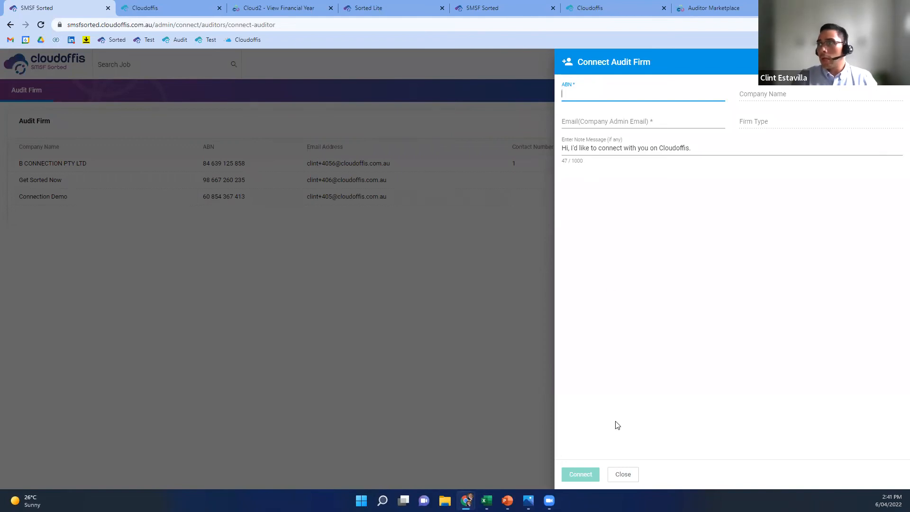
left_click(624, 474)
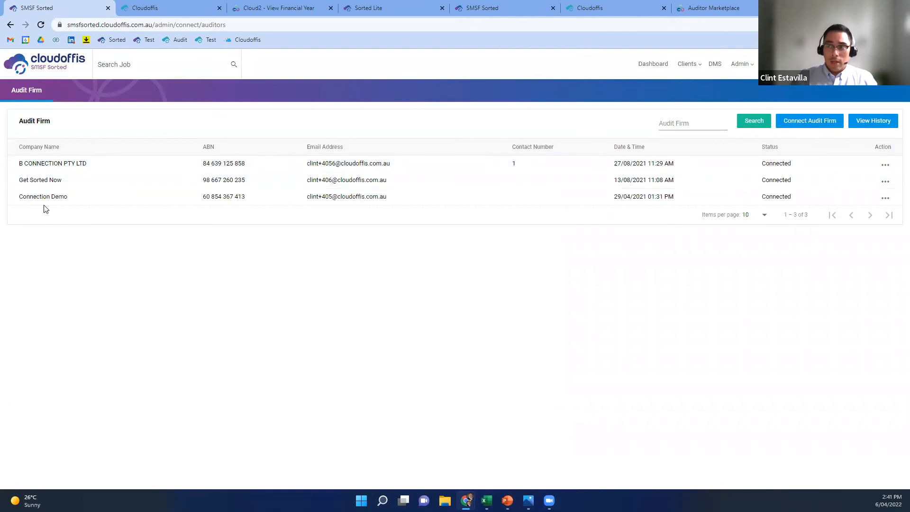
left_click(9, 25)
left_click(10, 24)
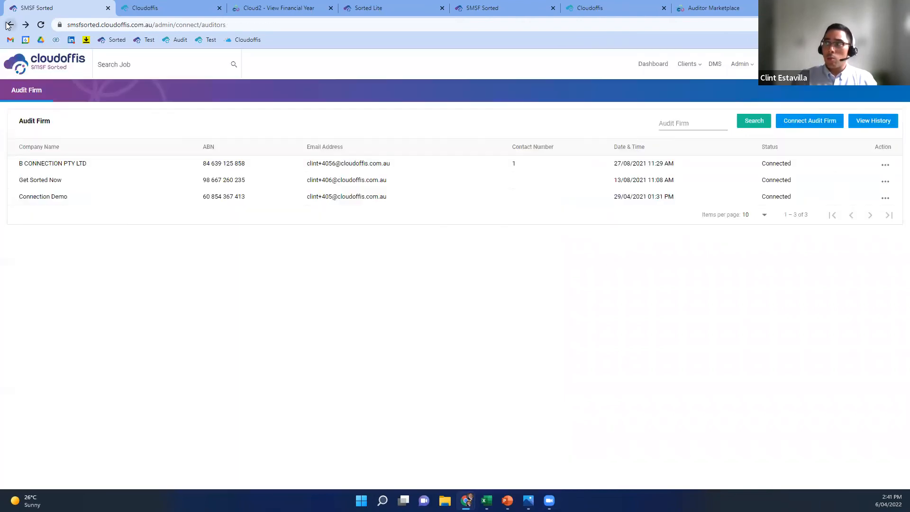
left_click(10, 26)
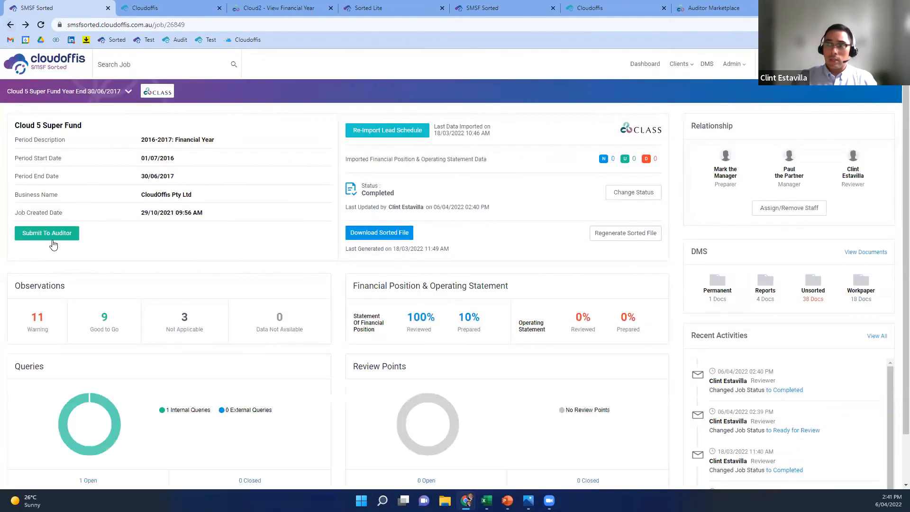
Take the job's submission to auditor Connection Demo through verification with a client contact selected, cancel before submitting, and return to the main dashboard.
left_click(60, 237)
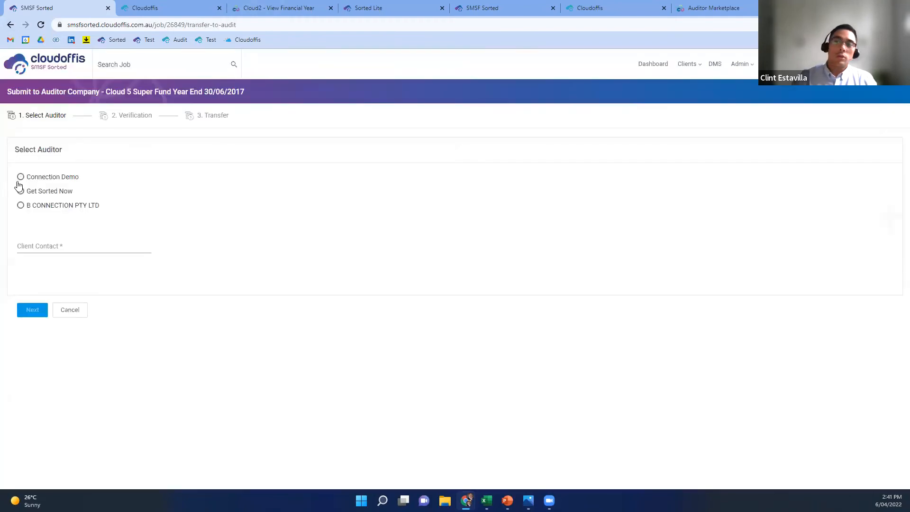
left_click(22, 179)
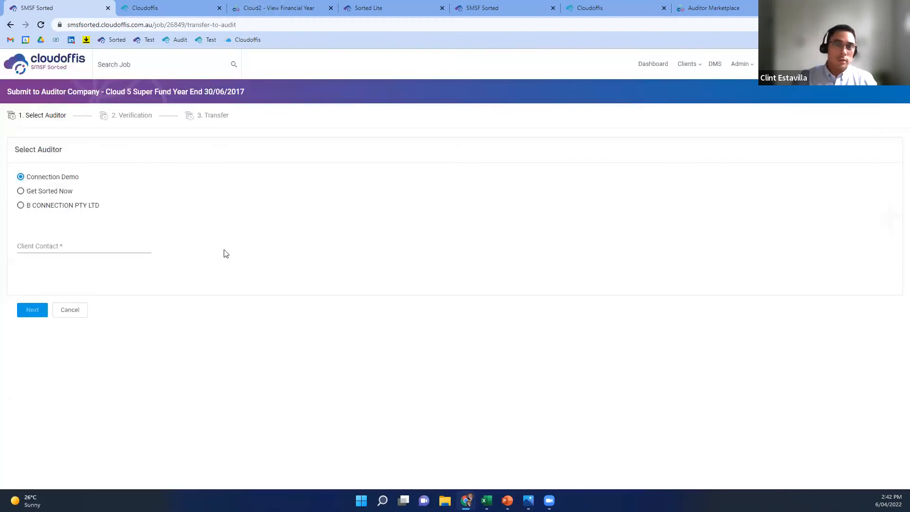
left_click(85, 246)
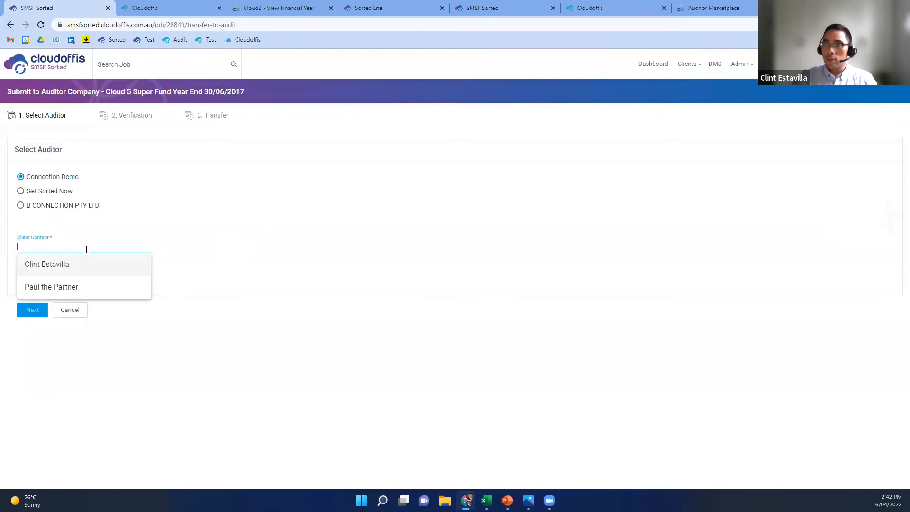
left_click(51, 268)
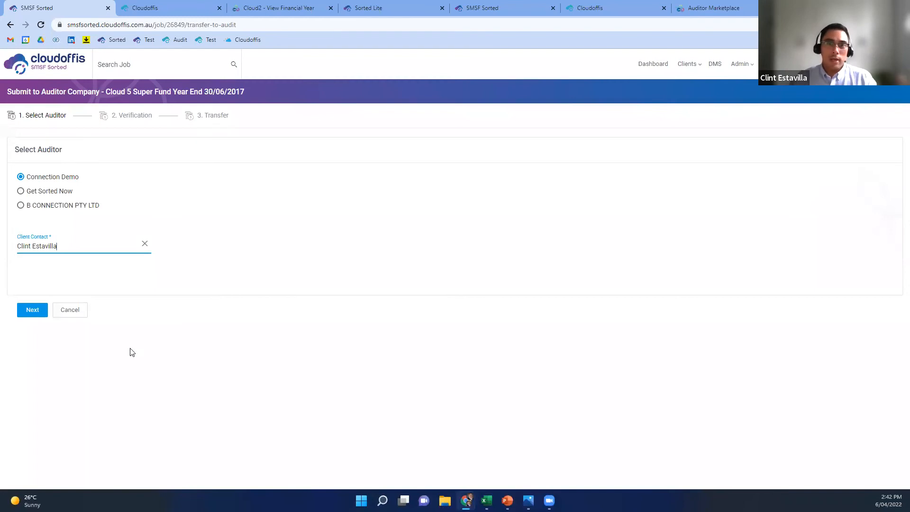
left_click(33, 313)
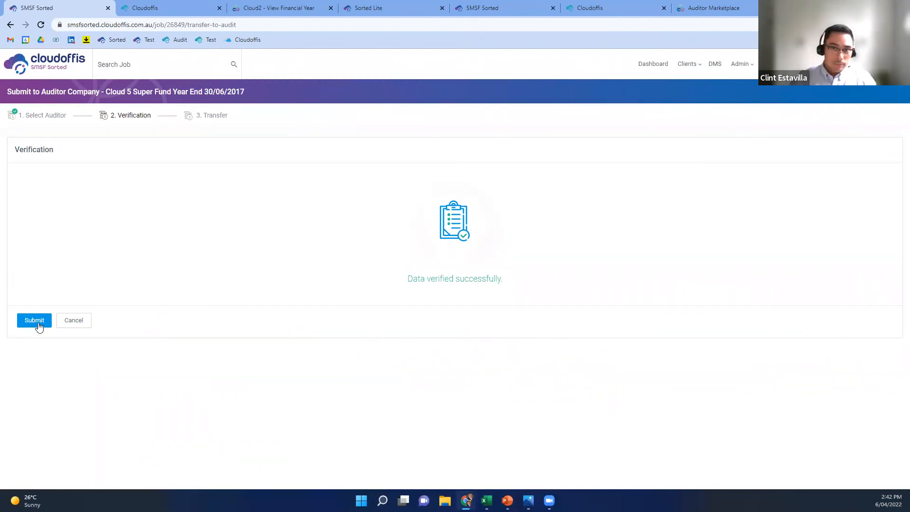
left_click(83, 322)
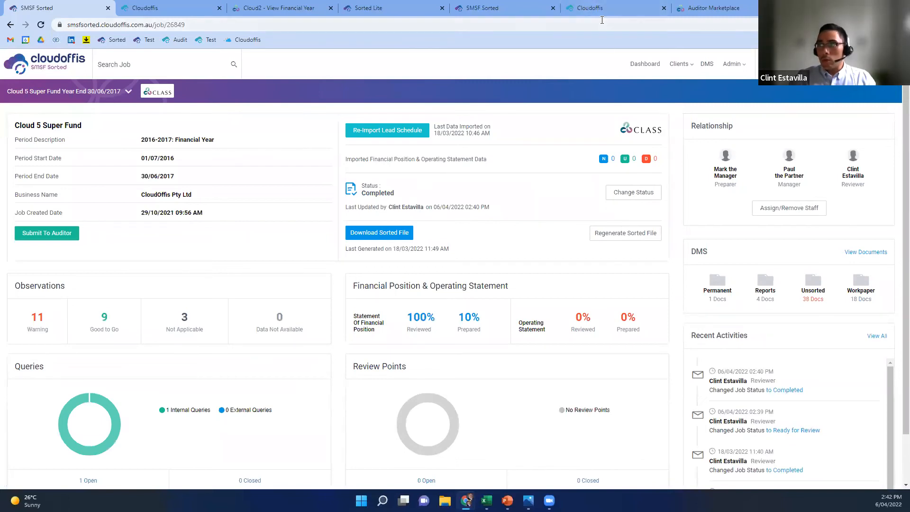
left_click(22, 69)
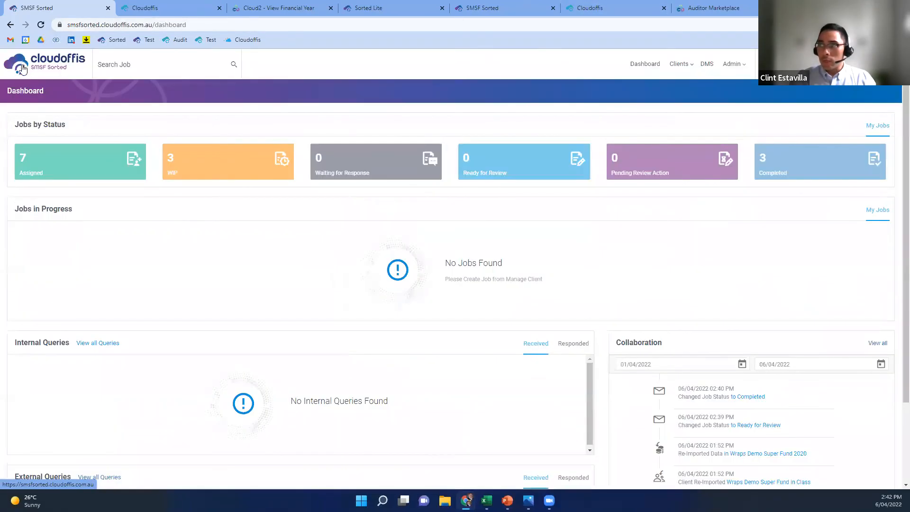